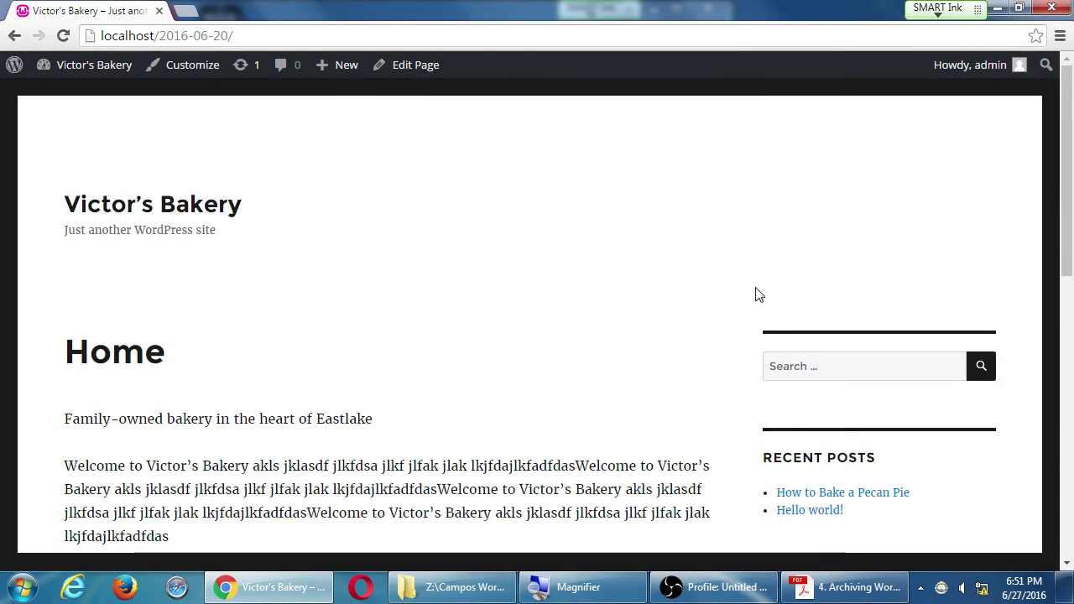
Step: Scroll through the live Home page, briefly selecting and deselecting heading text
{"action": "scroll", "coordinate": [559, 377], "scroll_direction": "down", "scroll_amount": 4}
{"action": "scroll", "coordinate": [568, 353], "scroll_direction": "up", "scroll_amount": 4}
{"action": "scroll", "coordinate": [569, 348], "scroll_direction": "down", "scroll_amount": 1}
{"action": "scroll", "coordinate": [571, 350], "scroll_direction": "up", "scroll_amount": 1}
{"action": "left_click_drag", "start_coordinate": [113, 352], "coordinate": [378, 400]}
{"action": "left_click", "coordinate": [376, 400]}
{"action": "scroll", "coordinate": [379, 397], "scroll_direction": "down", "scroll_amount": 3}
{"action": "scroll", "coordinate": [380, 397], "scroll_direction": "down", "scroll_amount": 1}
{"action": "left_click_drag", "start_coordinate": [772, 141], "coordinate": [898, 143]}
{"action": "left_click", "coordinate": [900, 146]}
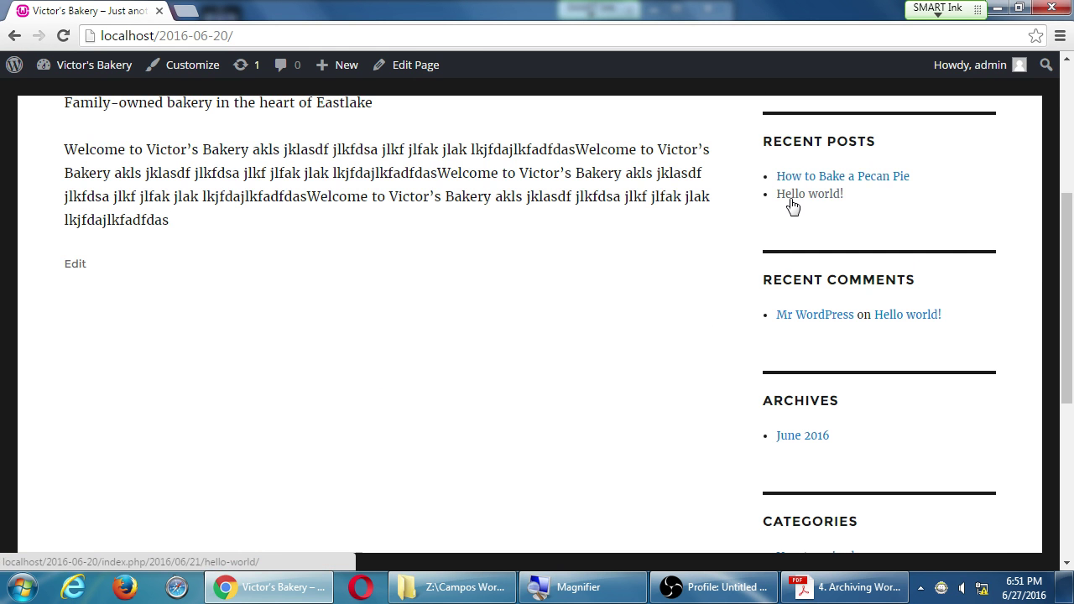
{"action": "scroll", "coordinate": [515, 415], "scroll_direction": "down", "scroll_amount": 5}
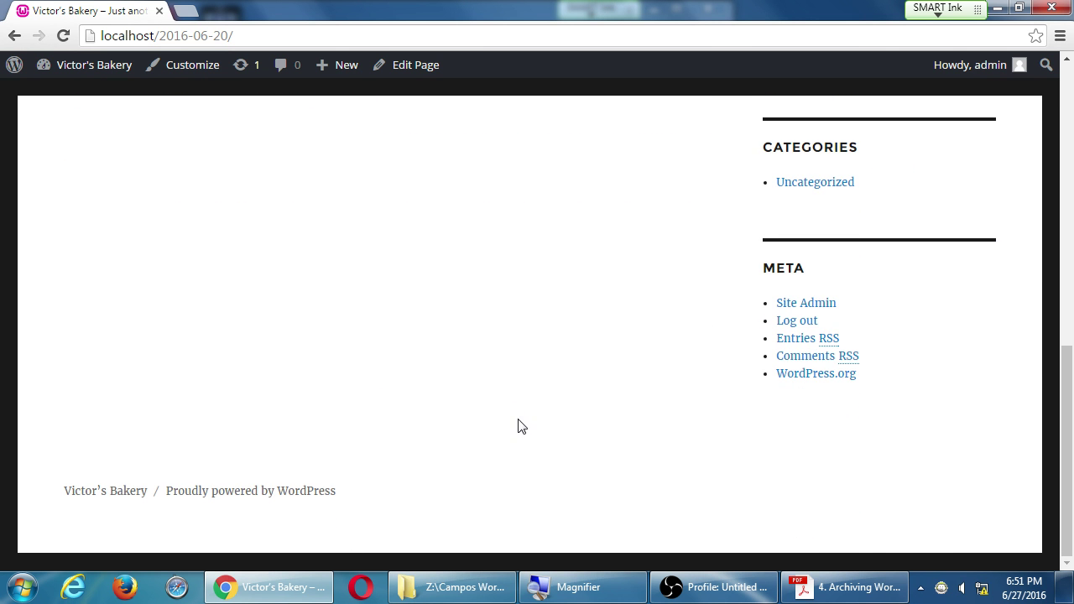
{"action": "scroll", "coordinate": [514, 415], "scroll_direction": "up", "scroll_amount": 10}
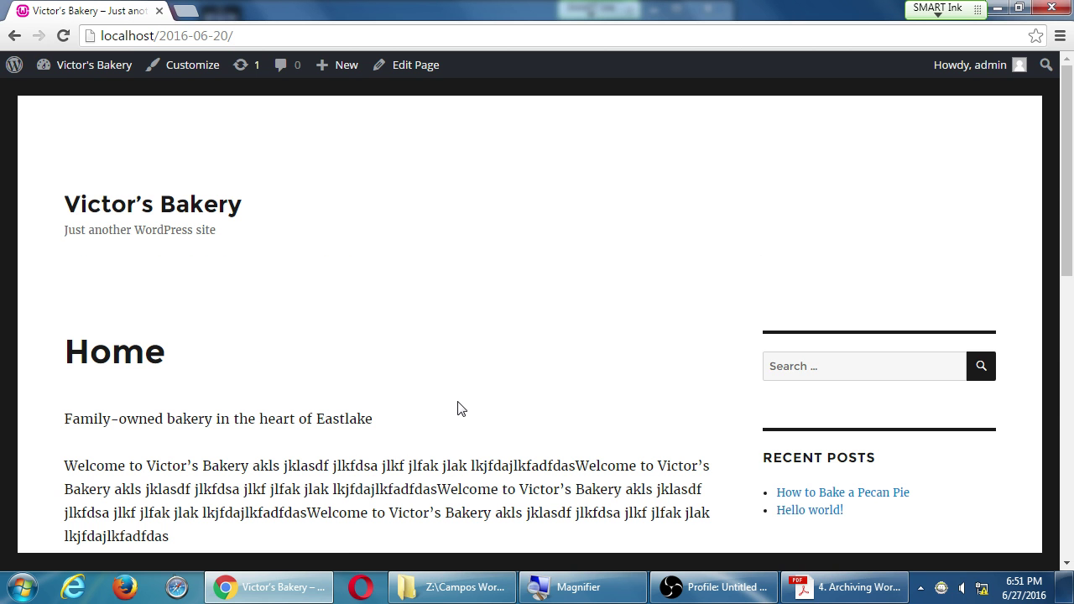
Step: Go to the admin Dashboard via Victor's Bakery menu and show the Pages list
{"action": "mouse_move", "coordinate": [86, 80]}
{"action": "left_click", "coordinate": [84, 98]}
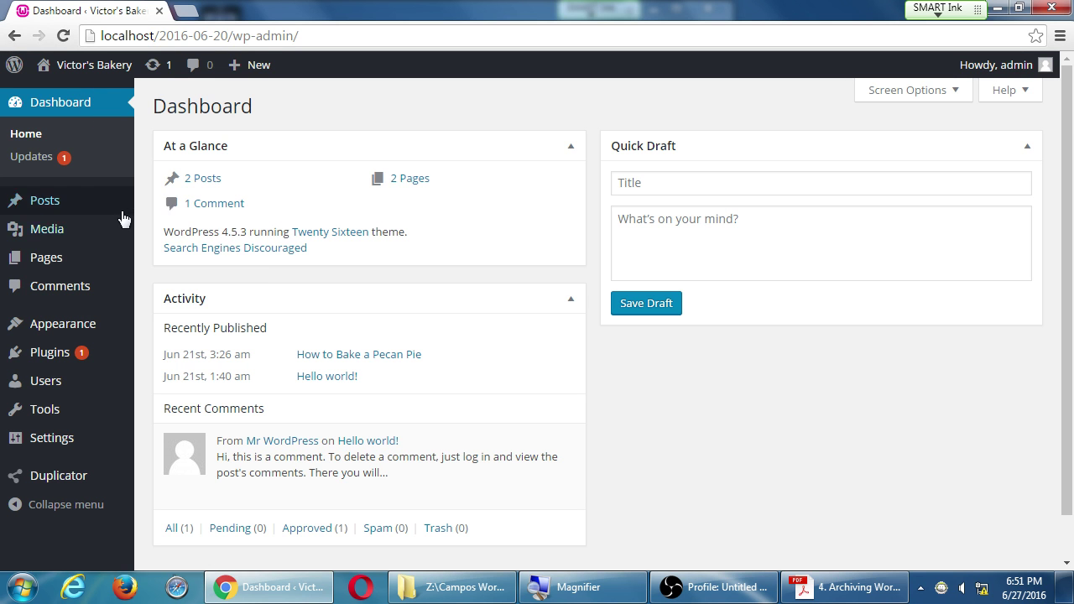
{"action": "mouse_move", "coordinate": [82, 270]}
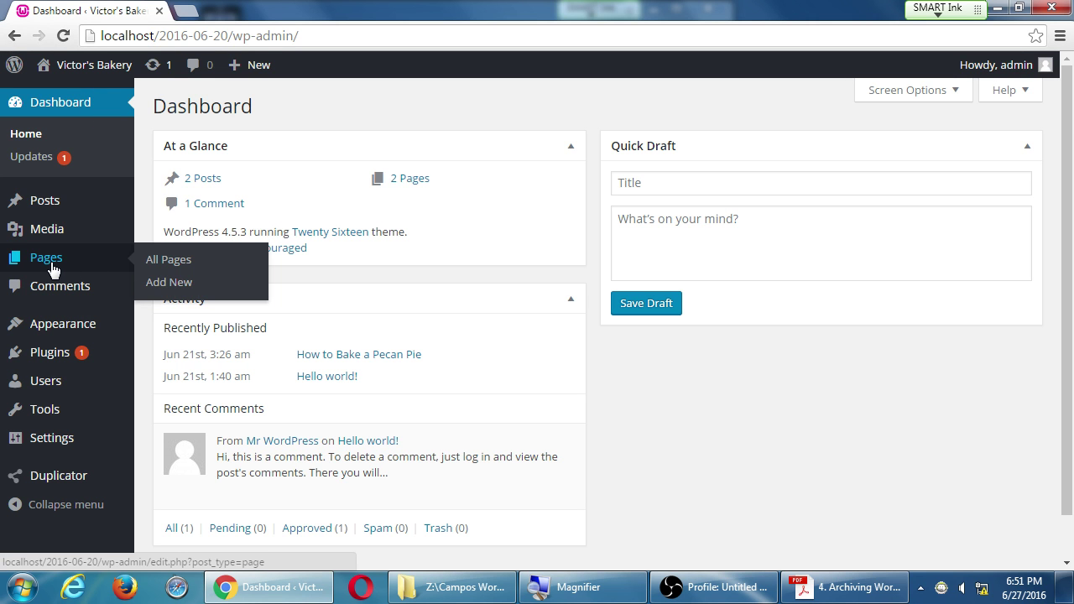
{"action": "left_click", "coordinate": [54, 267]}
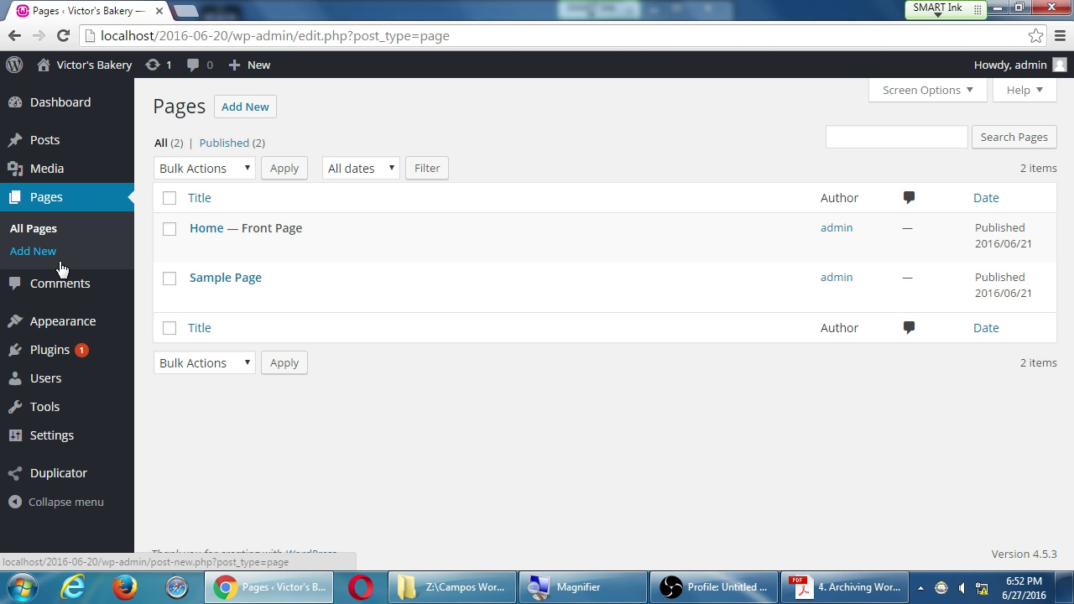
Step: Start a new page titled 'Contact'
{"action": "left_click", "coordinate": [39, 252]}
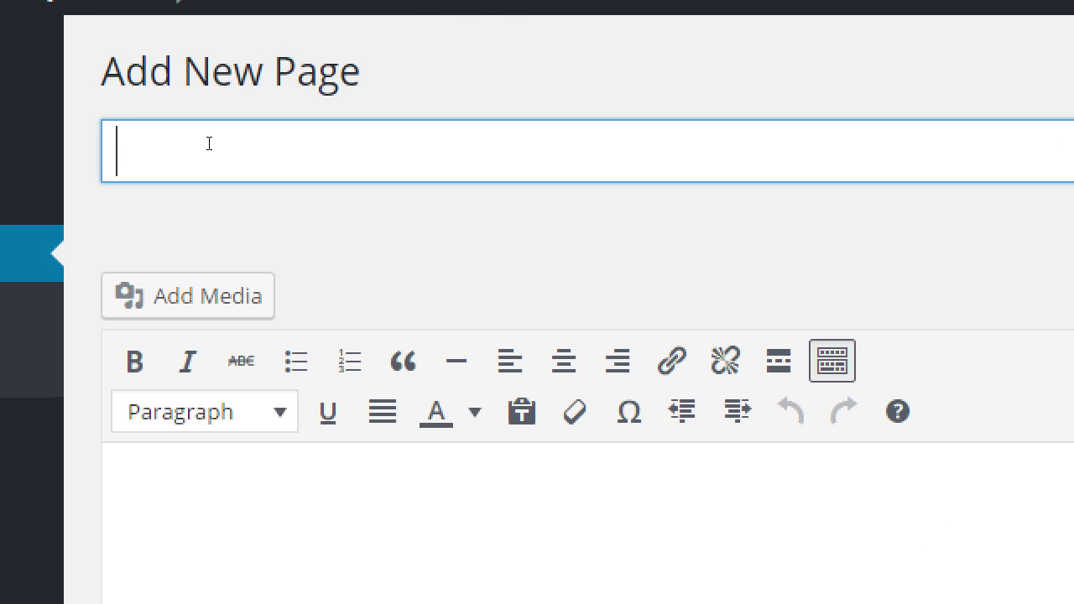
{"action": "type", "text": "Cont"}
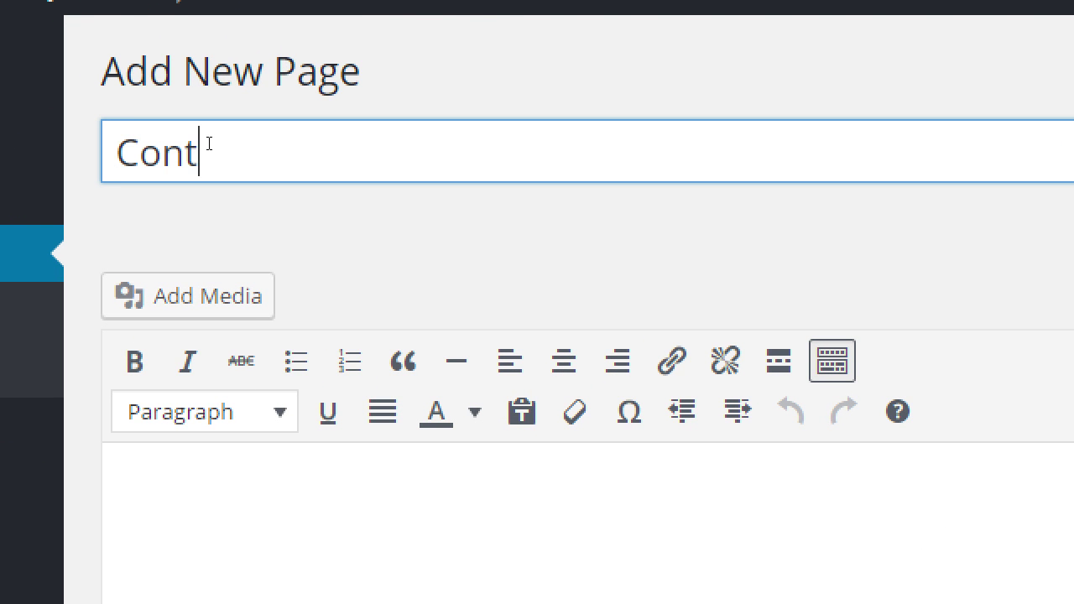
{"action": "type", "text": "cac"}
{"action": "key", "text": "BackSpace"}
{"action": "key", "text": "BackSpace"}
{"action": "key", "text": "BackSpace"}
{"action": "type", "text": "act"}
Step: Write 'Get ahold of us:' as the first line of the page body
{"action": "key", "text": "Tab"}
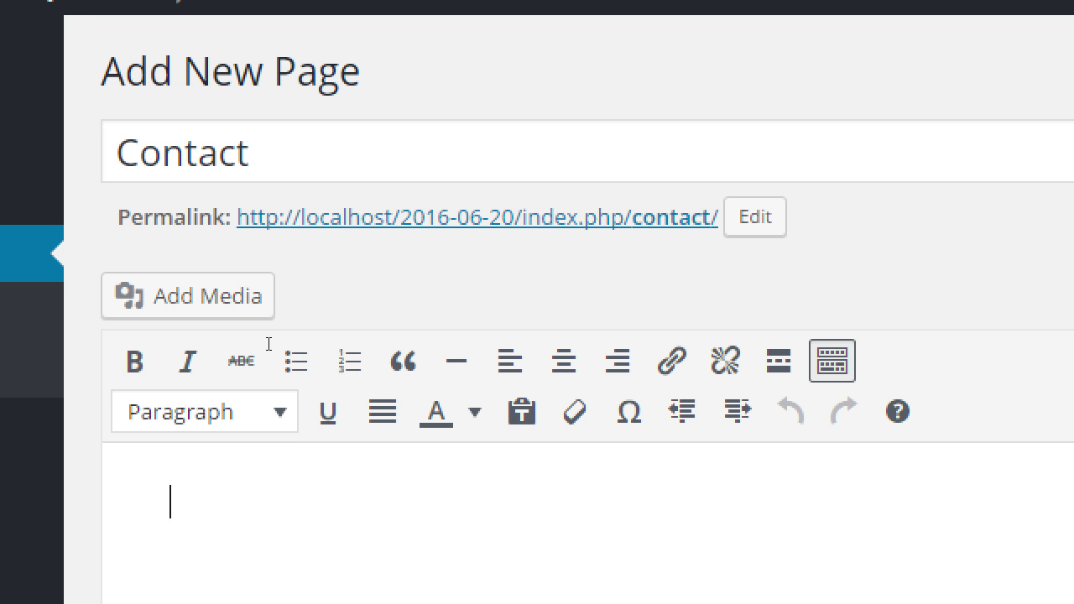
{"action": "type", "text": "Get ahold of us"}
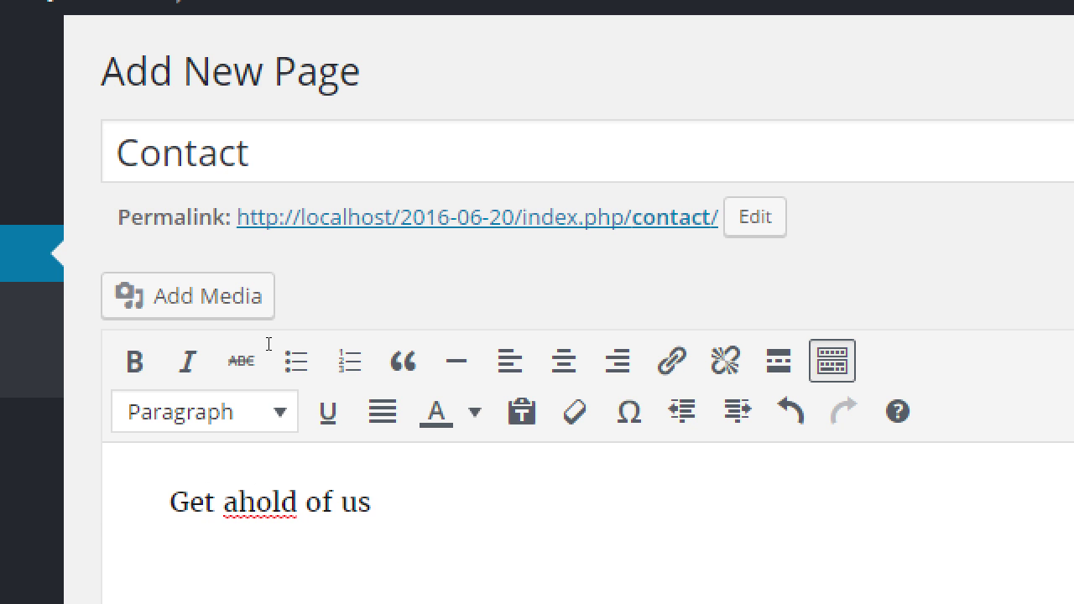
{"action": "key", "text": "Left"}
{"action": "key", "text": "Left"}
{"action": "key", "text": "Left"}
{"action": "key", "text": "Left"}
{"action": "key", "text": "Left"}
{"action": "key", "text": "Left"}
{"action": "key", "text": "Left"}
{"action": "key", "text": "Left"}
{"action": "key", "text": "Left"}
{"action": "key", "text": "Left"}
{"action": "key", "text": "End"}
{"action": "type", "text": ":"}
{"action": "key", "text": "Return"}
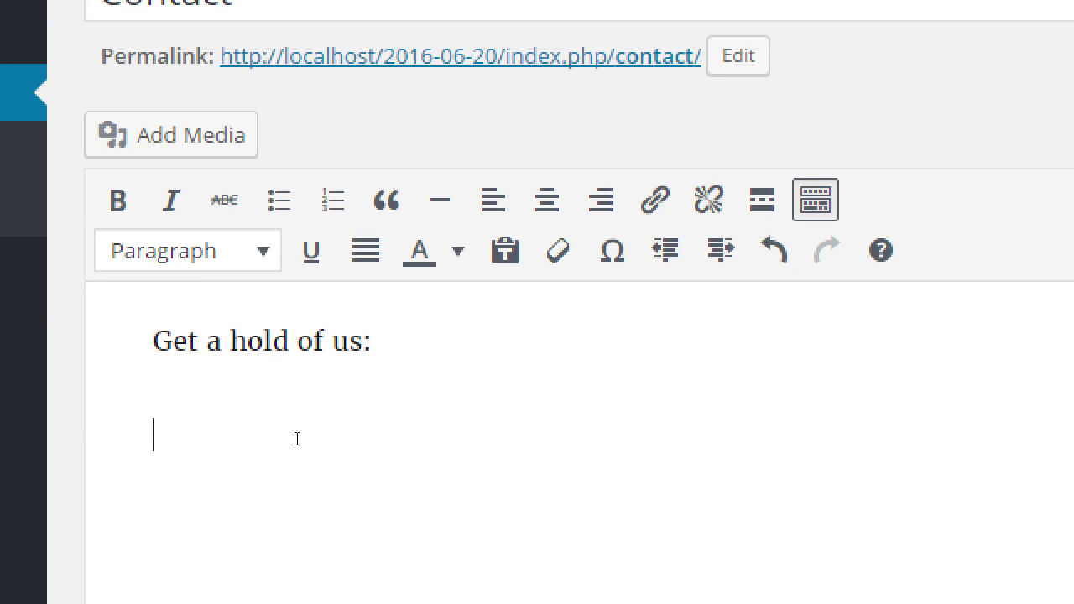
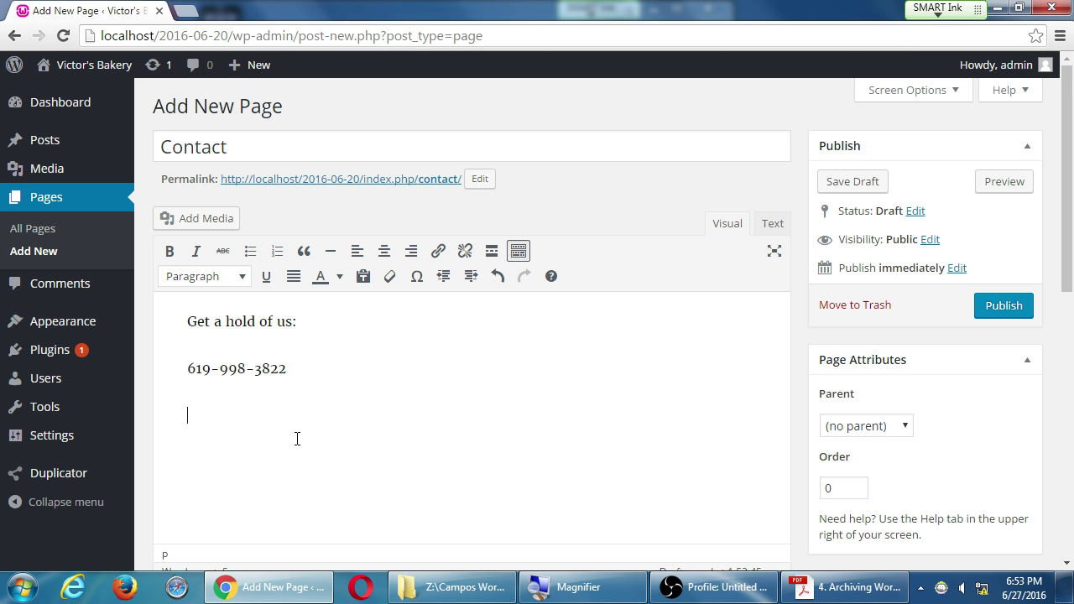
Step: Add the contact phone number and e-mail address below the greeting
{"action": "type", "text": "V"}
{"action": "key", "text": "BackSpace"}
{"action": "type", "text": "darth.vader@deat"}
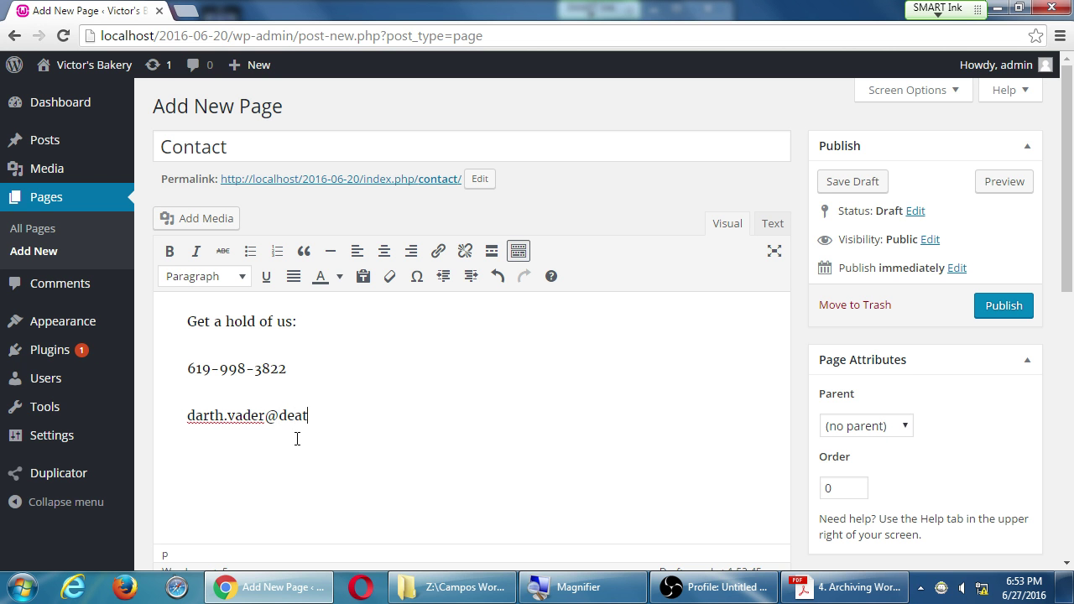
{"action": "type", "text": "hstar.mil"}
Step: Add the street address and the city, state and ZIP line below the e-mail
{"action": "key", "text": "Return"}
{"action": "type", "text": "\\"}
{"action": "key", "text": "BackSpace"}
{"action": "type", "text": "5"}
{"action": "key", "text": "BackSpace"}
{"action": "type", "text": "123 Fa"}
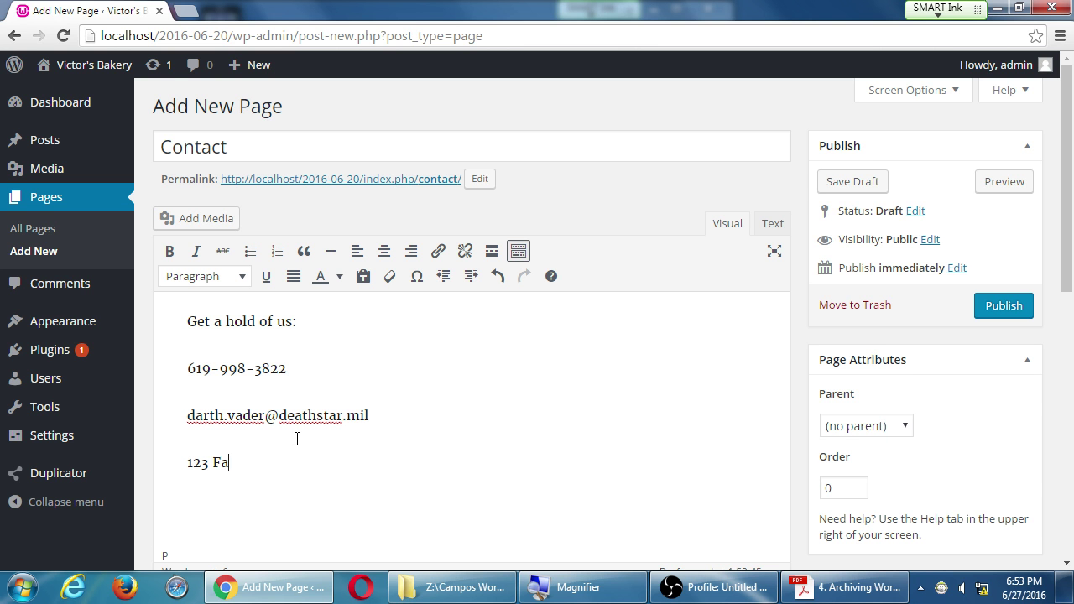
{"action": "type", "text": "ke St"}
{"action": "key", "text": "Return"}
{"action": "type", "text": "S"}
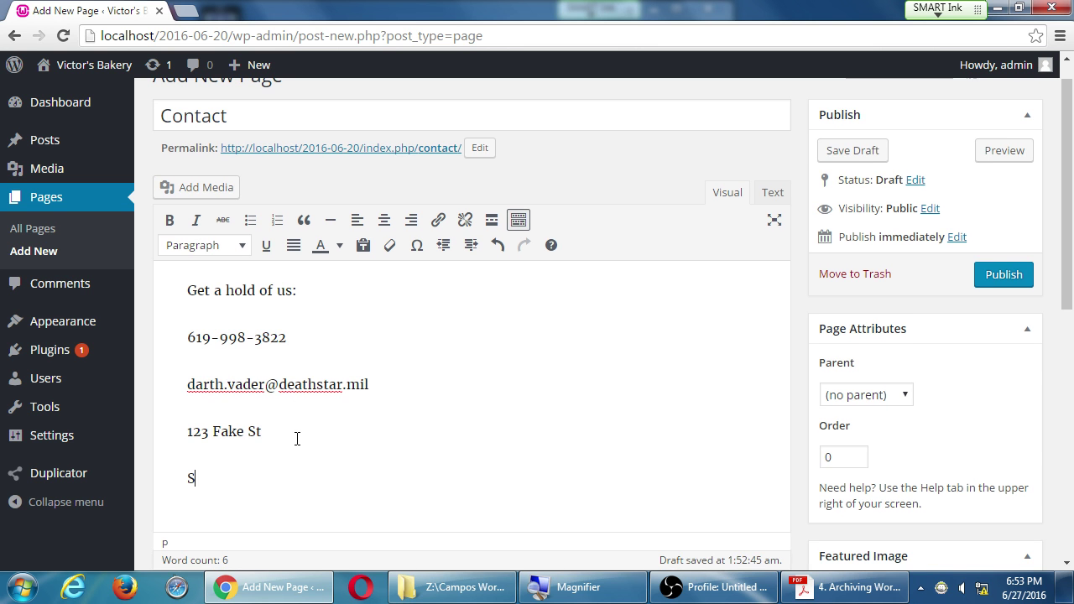
{"action": "type", "text": "ann"}
{"action": "key", "text": "BackSpace"}
{"action": "key", "text": "BackSpace"}
{"action": "key", "text": "BackSpace"}
{"action": "key", "text": "BackSpace"}
{"action": "key", "text": "BackSpace"}
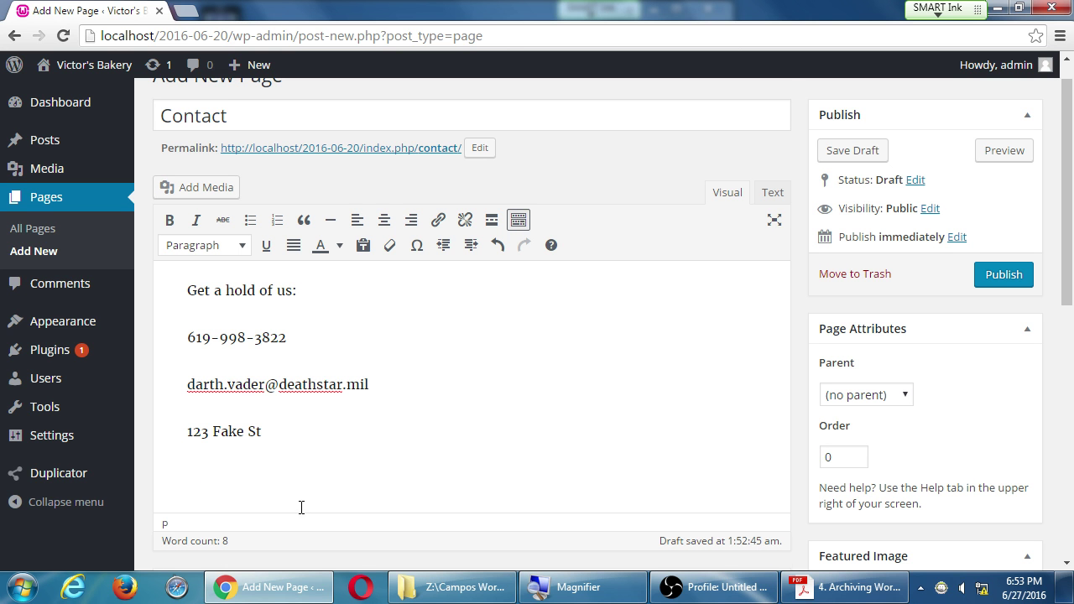
{"action": "key", "text": "Return"}
{"action": "type", "text": "San Dieg"}
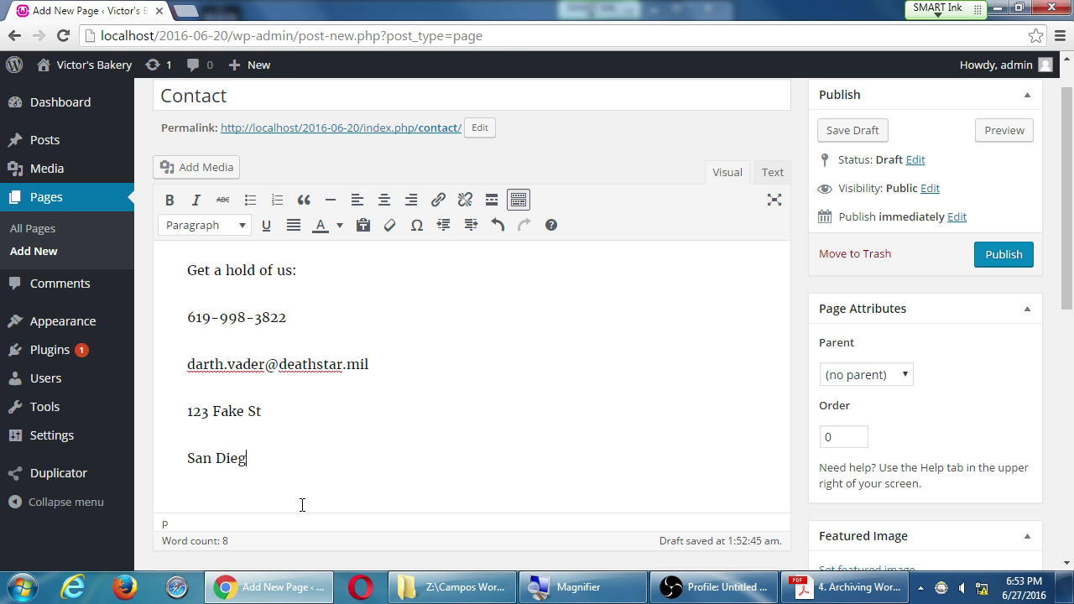
{"action": "type", "text": "o, CA 91919"}
{"action": "key", "text": "Return"}
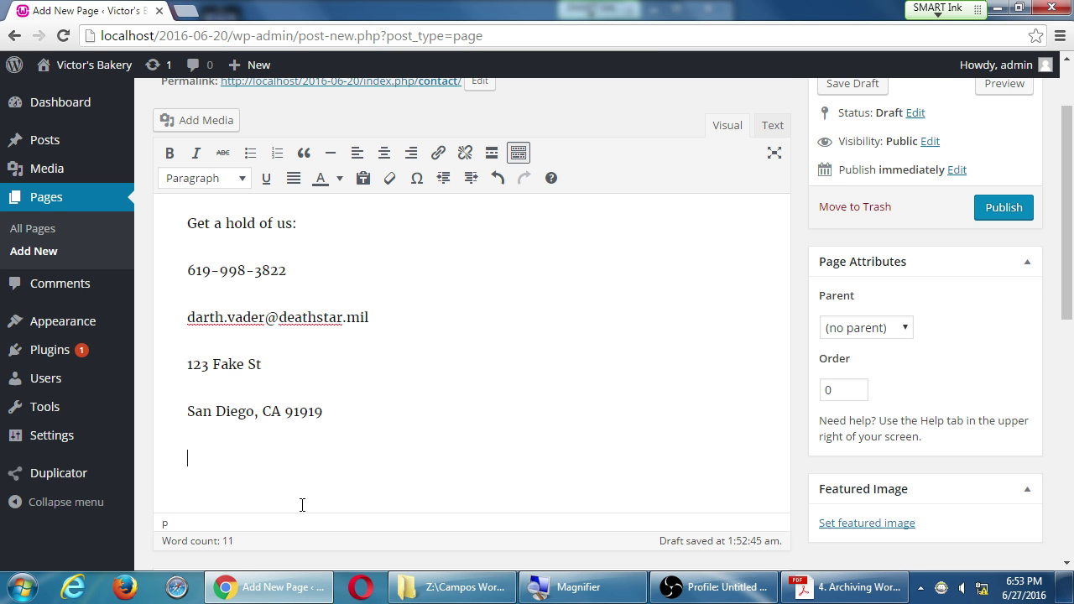
{"action": "type", "text": "http://FACEBO"}
{"action": "key", "text": "Tab"}
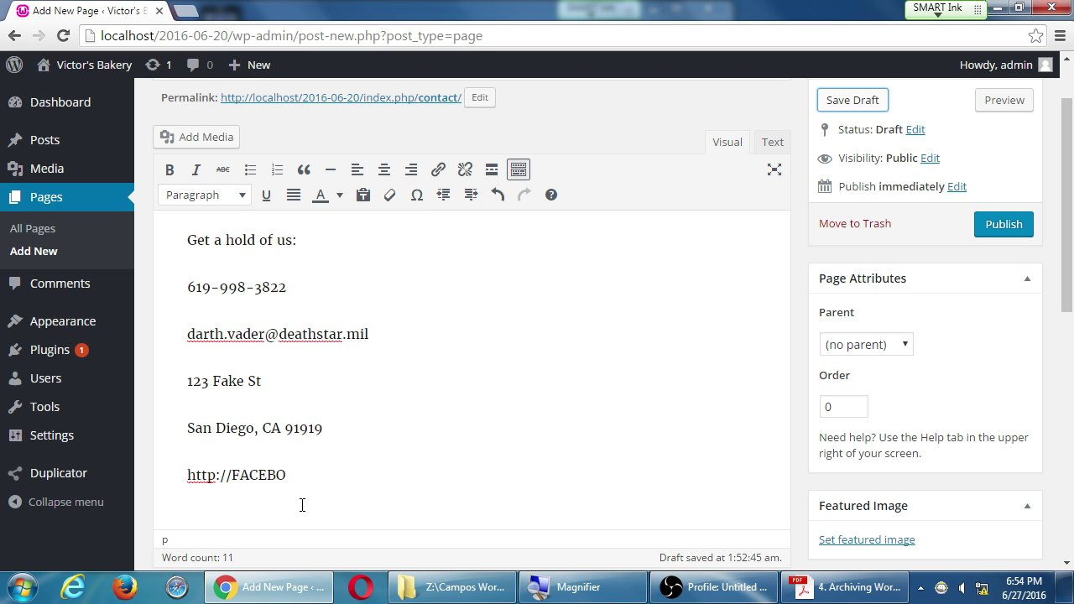
{"action": "key", "text": "shift+Tab"}
{"action": "key", "text": "BackSpace"}
{"action": "key", "text": "BackSpace"}
{"action": "key", "text": "BackSpace"}
{"action": "key", "text": "BackSpace"}
{"action": "key", "text": "BackSpace"}
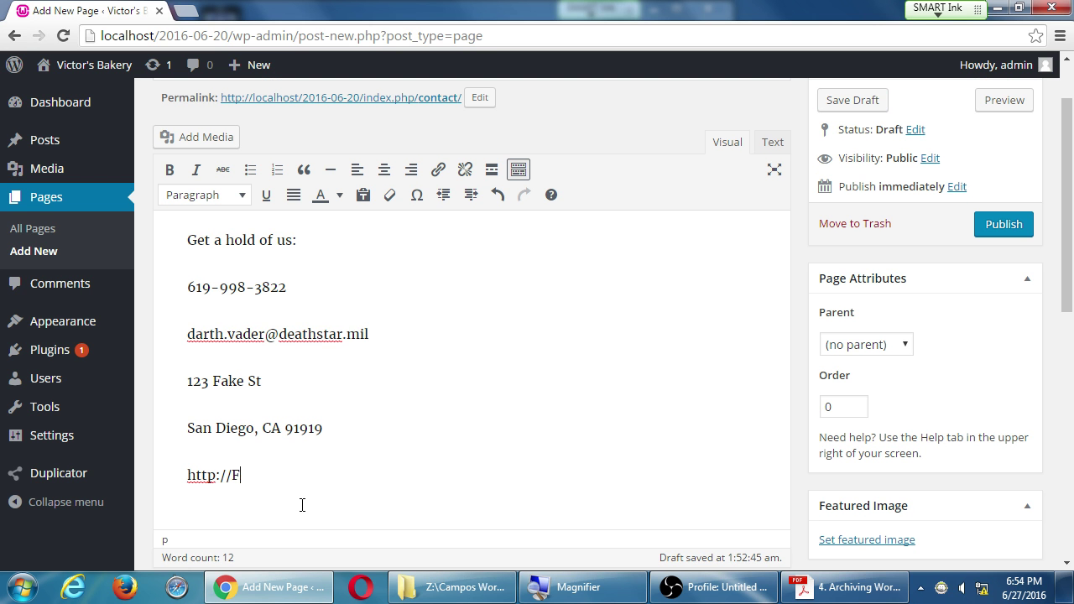
{"action": "key", "text": "BackSpace"}
{"action": "type", "text": "facebook.com/victor"}
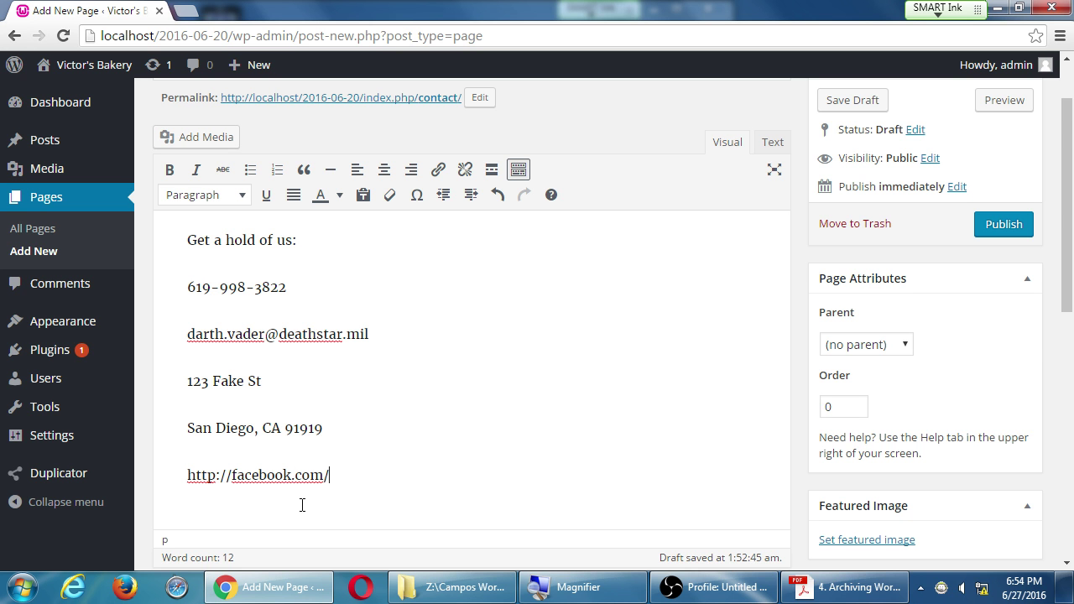
{"action": "type", "text": "sbakery"}
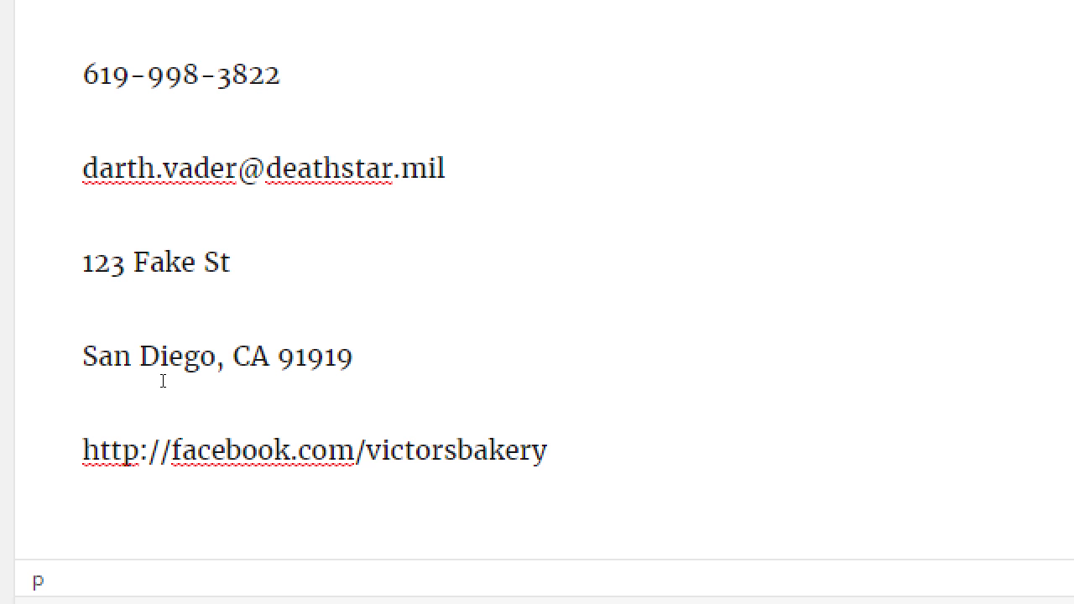
{"action": "key", "text": "super+minus"}
{"action": "scroll", "coordinate": [255, 403], "scroll_direction": "up", "scroll_amount": 1}
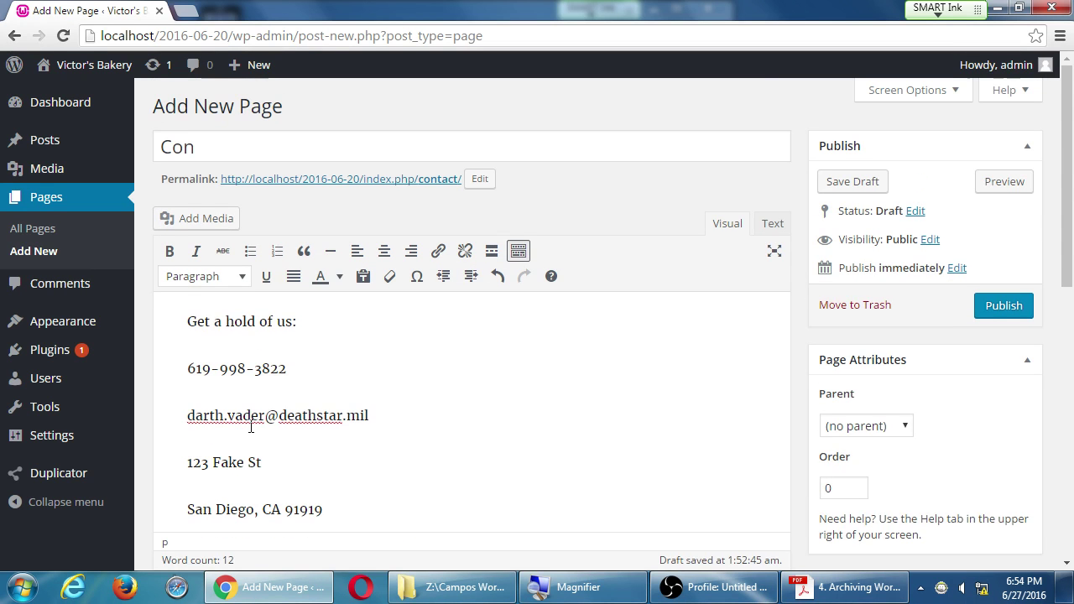
{"action": "scroll", "coordinate": [255, 423], "scroll_direction": "down", "scroll_amount": 1}
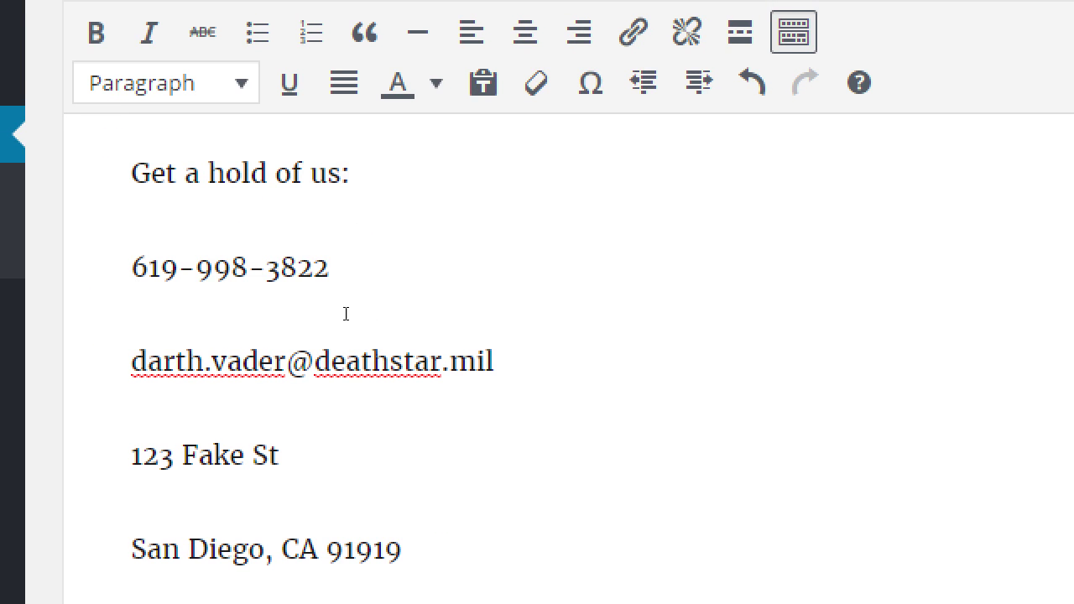
{"action": "left_click_drag", "start_coordinate": [379, 310], "coordinate": [185, 314]}
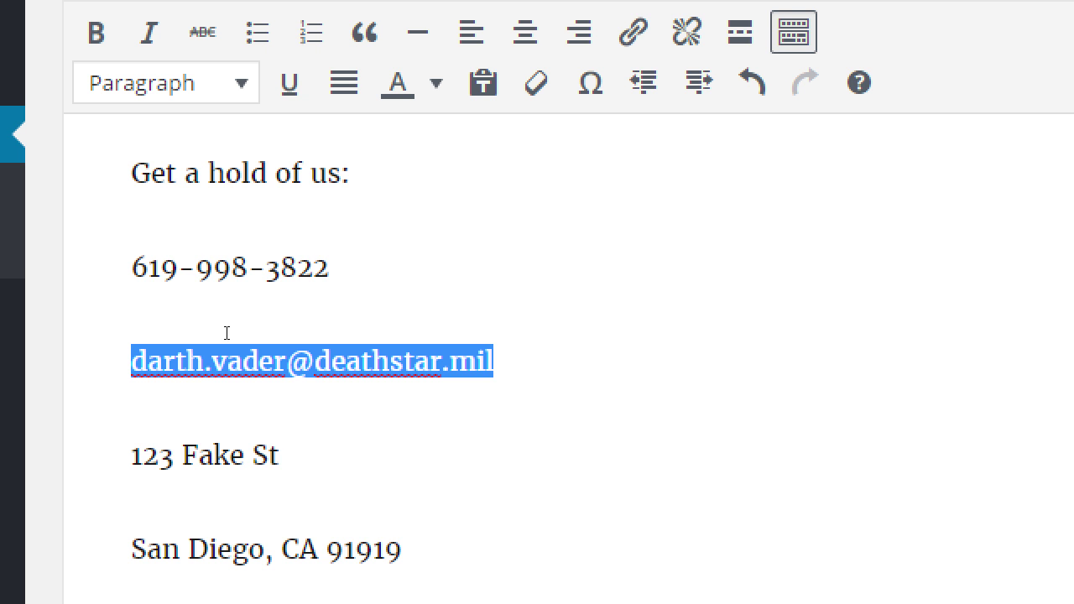
{"action": "key", "text": "Right"}
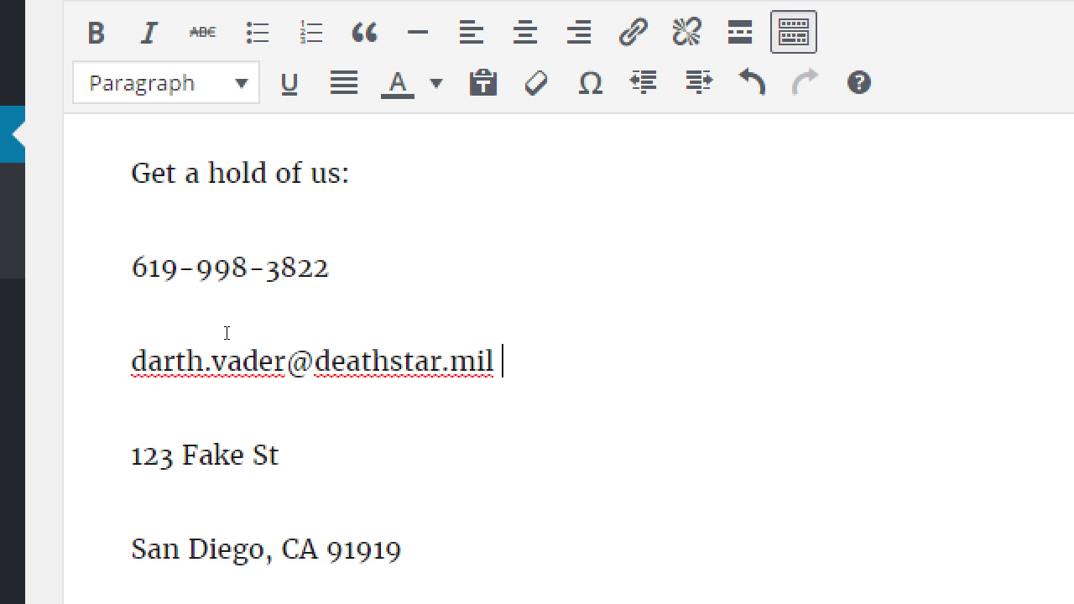
Step: Tag the e-mail line with the note '<- Not so good'
{"action": "type", "text": "<- Not so goo"}
{"action": "key", "text": "BackSpace"}
{"action": "key", "text": "BackSpace"}
{"action": "type", "text": "good"}
Step: Add a bold line 'To-do: Add a Contact Form' with capitalised Contact and Form
{"action": "key", "text": "Return"}
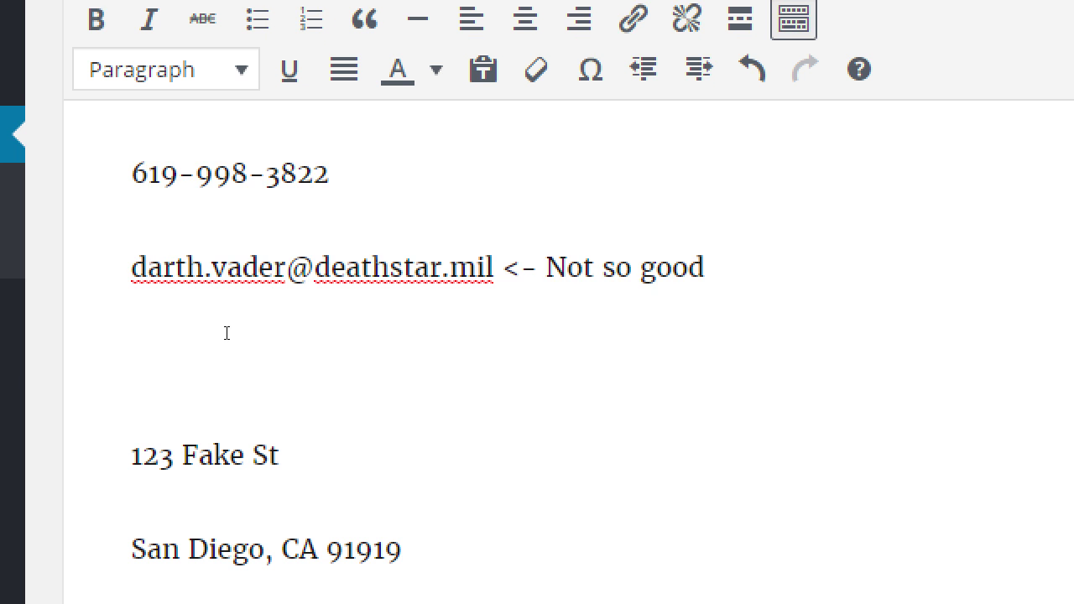
{"action": "type", "text": "T"}
{"action": "key", "text": "BackSpace"}
{"action": "key", "text": "ctrl+b"}
{"action": "type", "text": "To-do: Add a contact fo"}
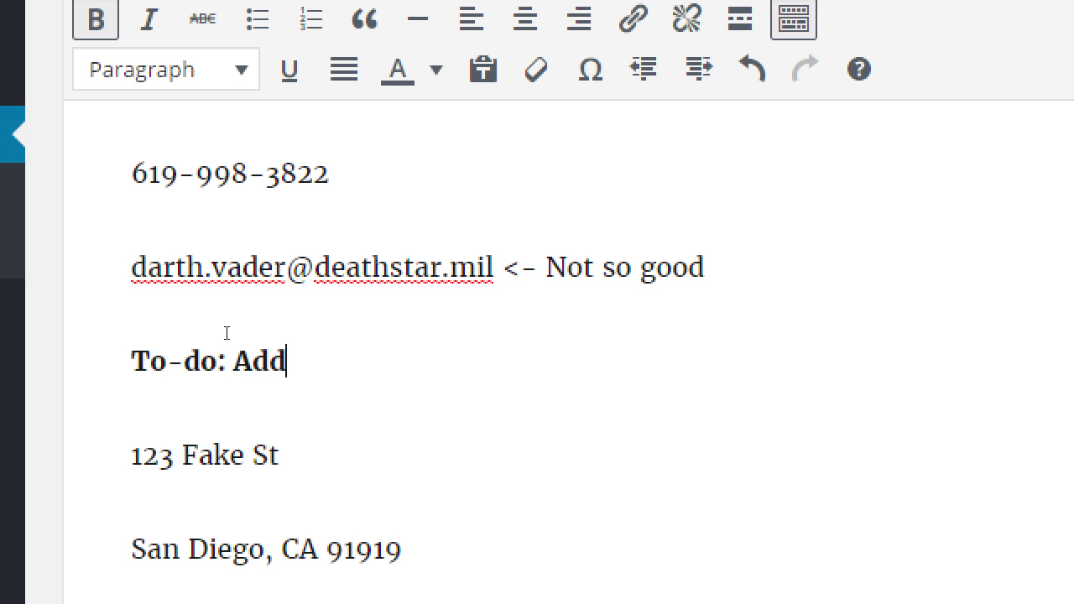
{"action": "type", "text": "rm"}
{"action": "key", "text": "Left"}
{"action": "key", "text": "Left"}
{"action": "key", "text": "Left"}
{"action": "key", "text": "Left"}
{"action": "key", "text": "Delete"}
{"action": "type", "text": "F"}
{"action": "key", "text": "Left"}
{"action": "key", "text": "Left"}
{"action": "key", "text": "Left"}
{"action": "key", "text": "Left"}
{"action": "key", "text": "Left"}
{"action": "key", "text": "Left"}
{"action": "key", "text": "Left"}
{"action": "key", "text": "Left"}
{"action": "key", "text": "shift+Left"}
{"action": "type", "text": "C"}
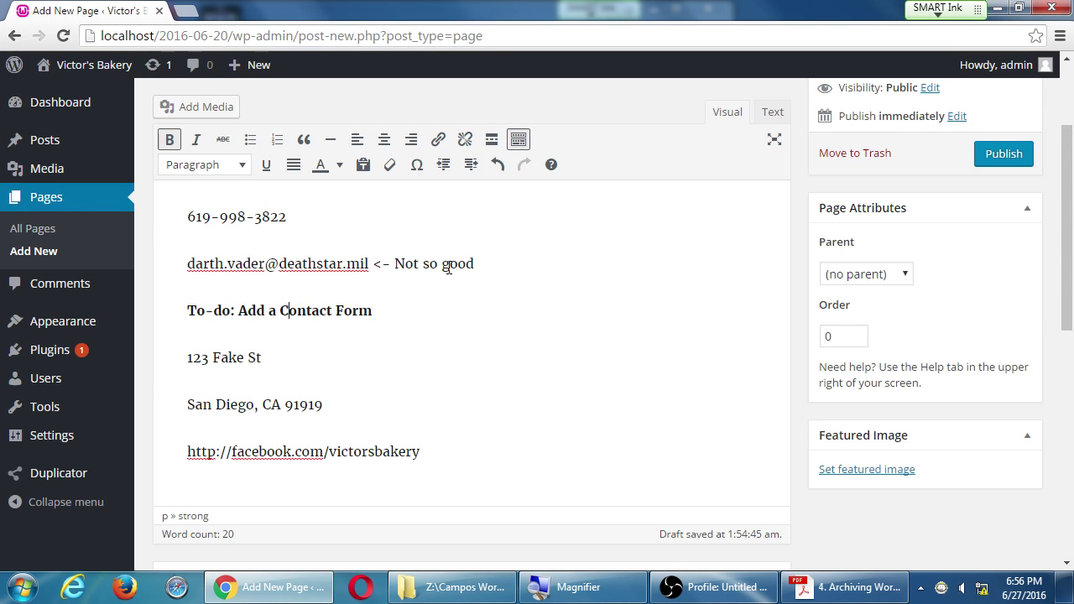
{"action": "scroll", "coordinate": [902, 390], "scroll_direction": "down", "scroll_amount": 7}
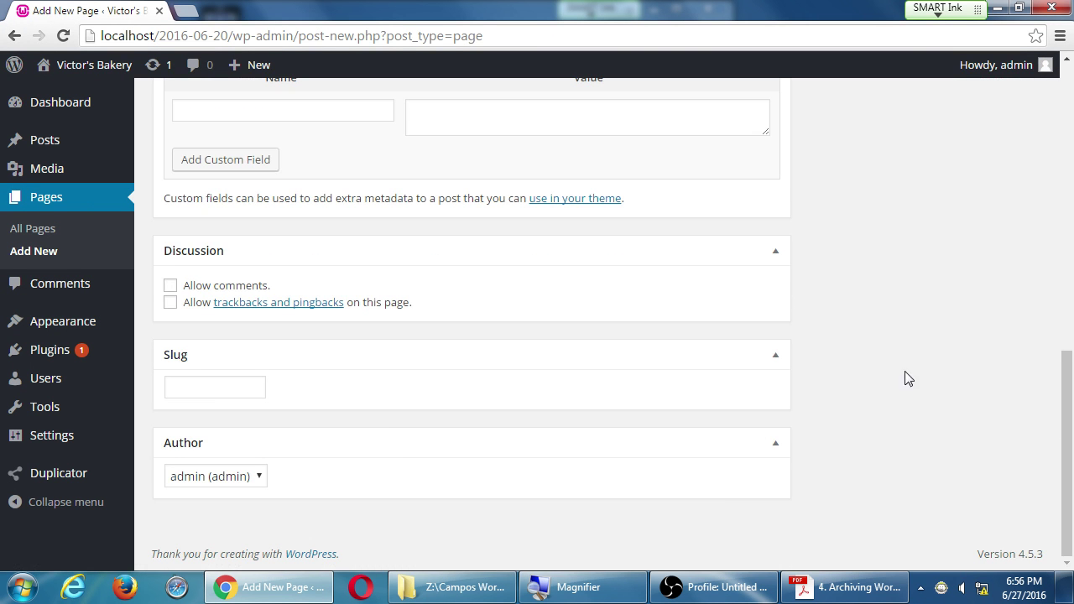
{"action": "scroll", "coordinate": [906, 382], "scroll_direction": "up", "scroll_amount": 4}
{"action": "scroll", "coordinate": [905, 379], "scroll_direction": "up", "scroll_amount": 4}
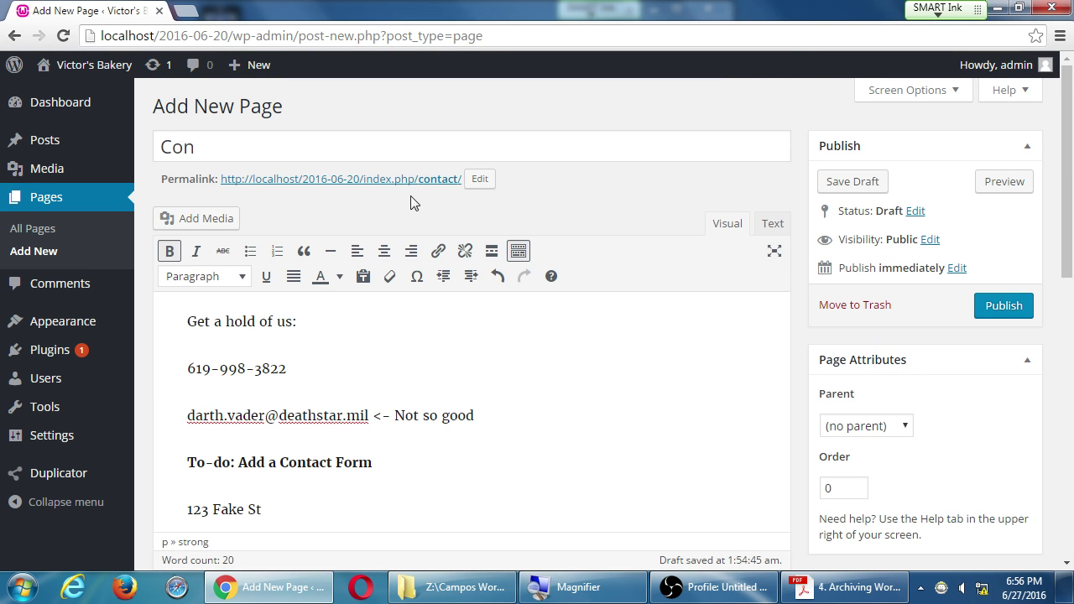
Step: Complete the title as 'Contact', publish the page, and view the live front page
{"action": "left_click", "coordinate": [427, 148]}
{"action": "type", "text": "tact"}
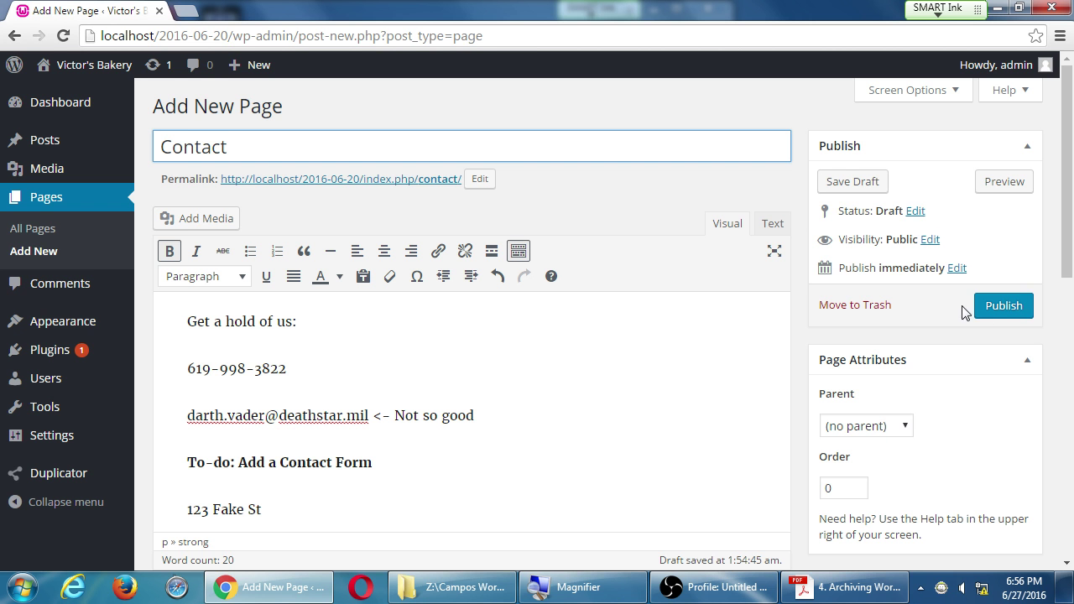
{"action": "left_click", "coordinate": [999, 307]}
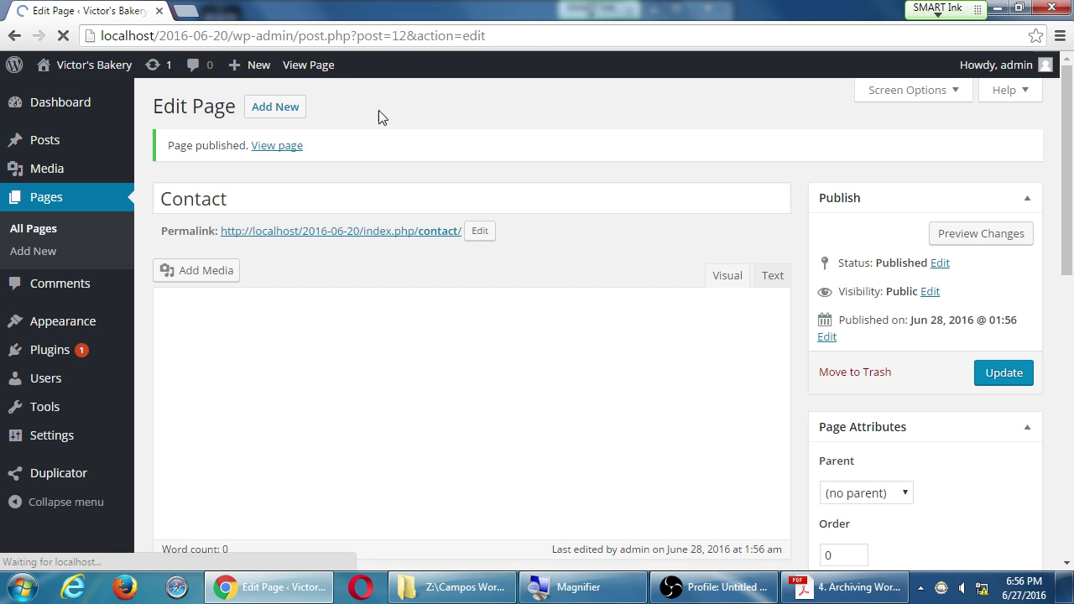
{"action": "mouse_move", "coordinate": [95, 77]}
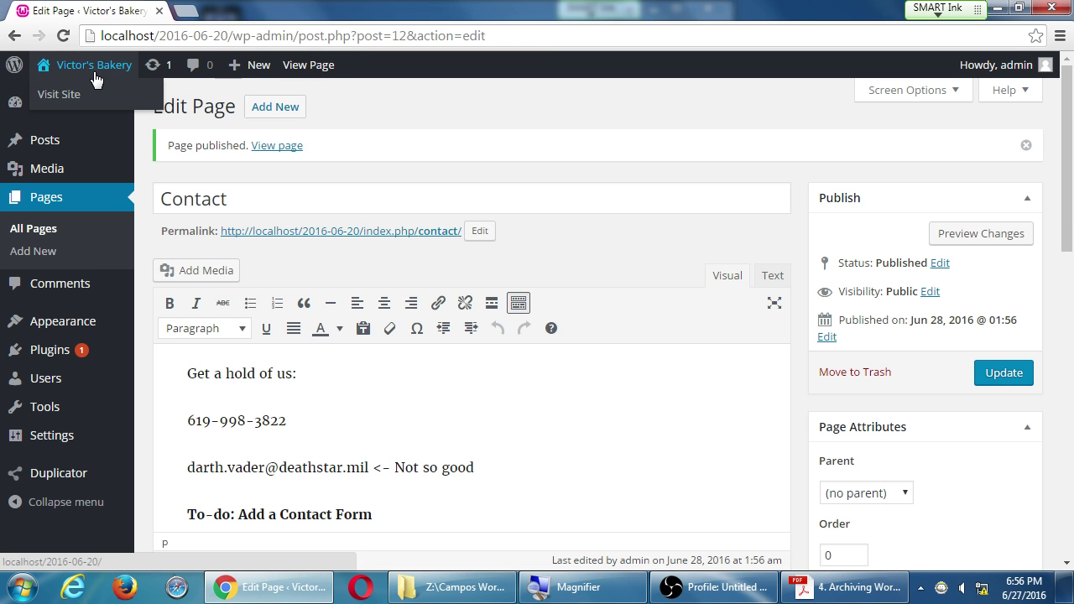
{"action": "left_click", "coordinate": [145, 87]}
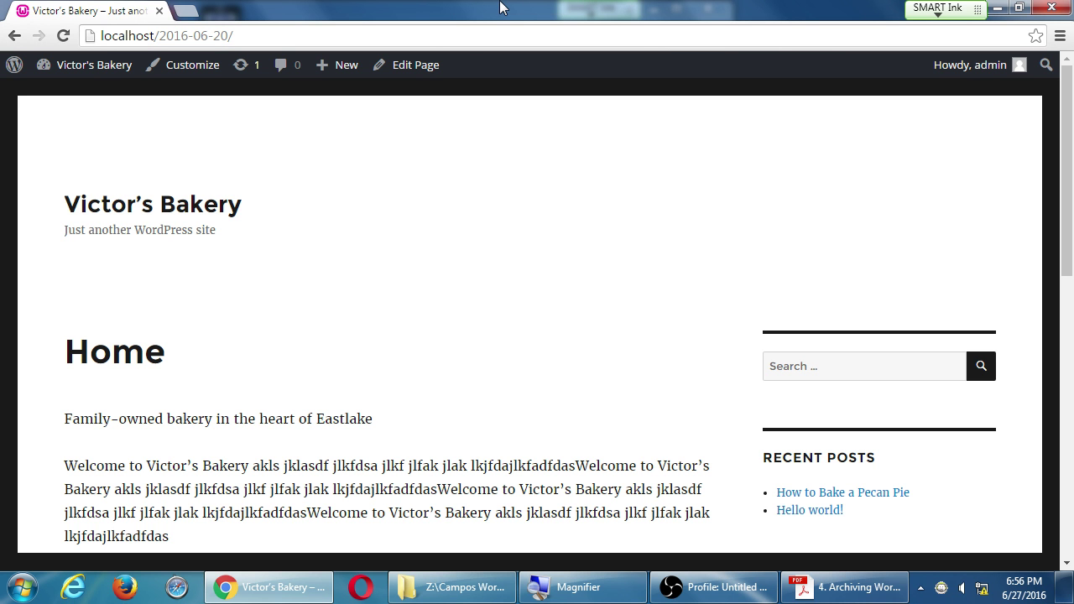
{"action": "scroll", "coordinate": [797, 226], "scroll_direction": "down", "scroll_amount": 8}
{"action": "scroll", "coordinate": [783, 267], "scroll_direction": "up", "scroll_amount": 10}
Step: Go to the Dashboard and open Appearance > Menus
{"action": "mouse_move", "coordinate": [91, 66]}
{"action": "left_click", "coordinate": [91, 96]}
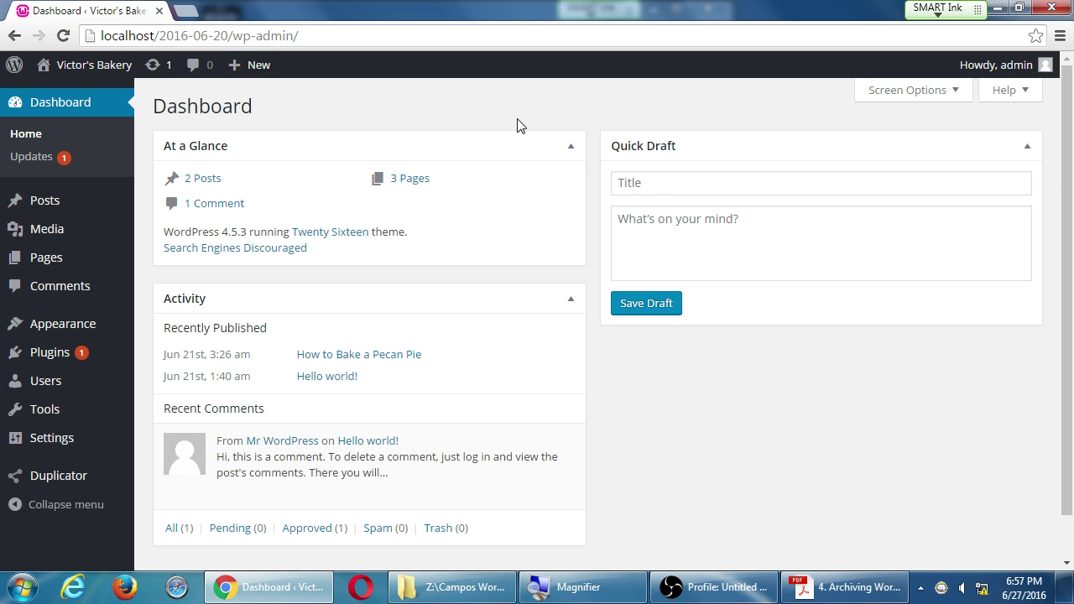
{"action": "mouse_move", "coordinate": [80, 334]}
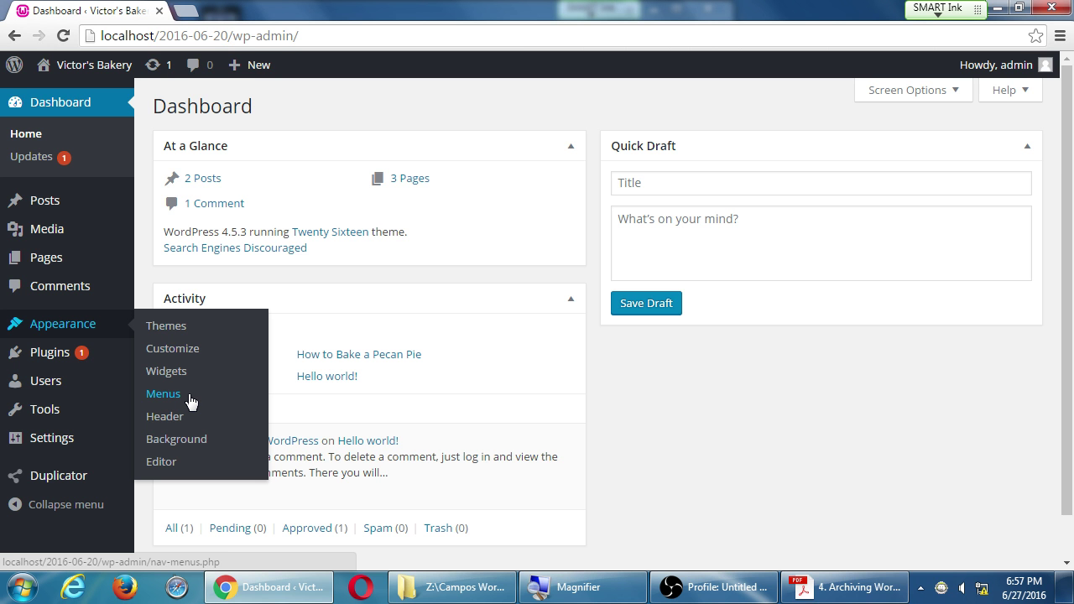
{"action": "left_click", "coordinate": [164, 394]}
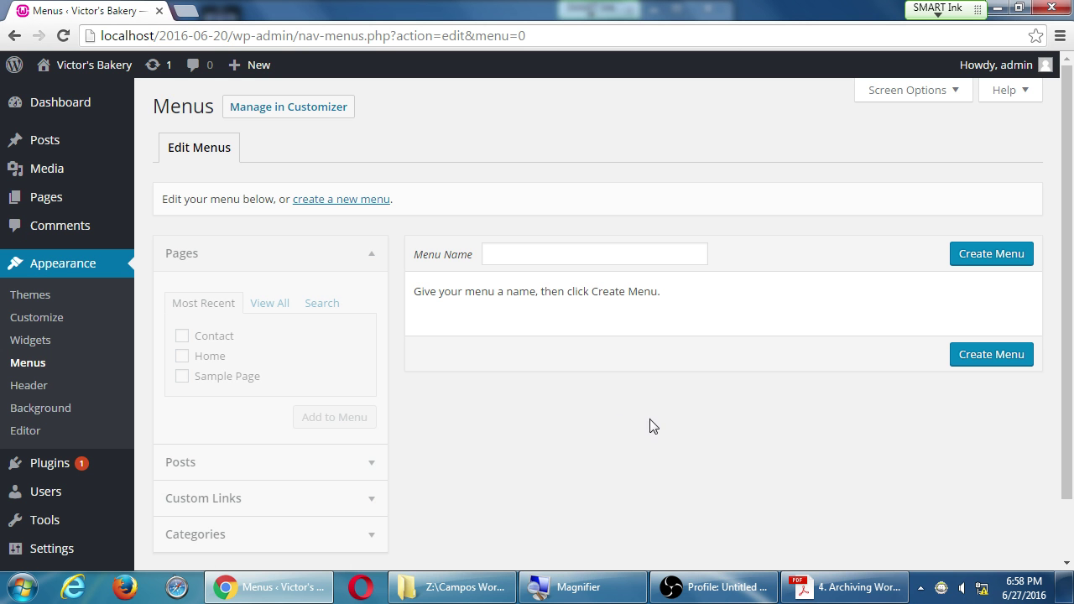
{"action": "scroll", "coordinate": [689, 470], "scroll_direction": "down", "scroll_amount": 1}
{"action": "scroll", "coordinate": [575, 461], "scroll_direction": "up", "scroll_amount": 1}
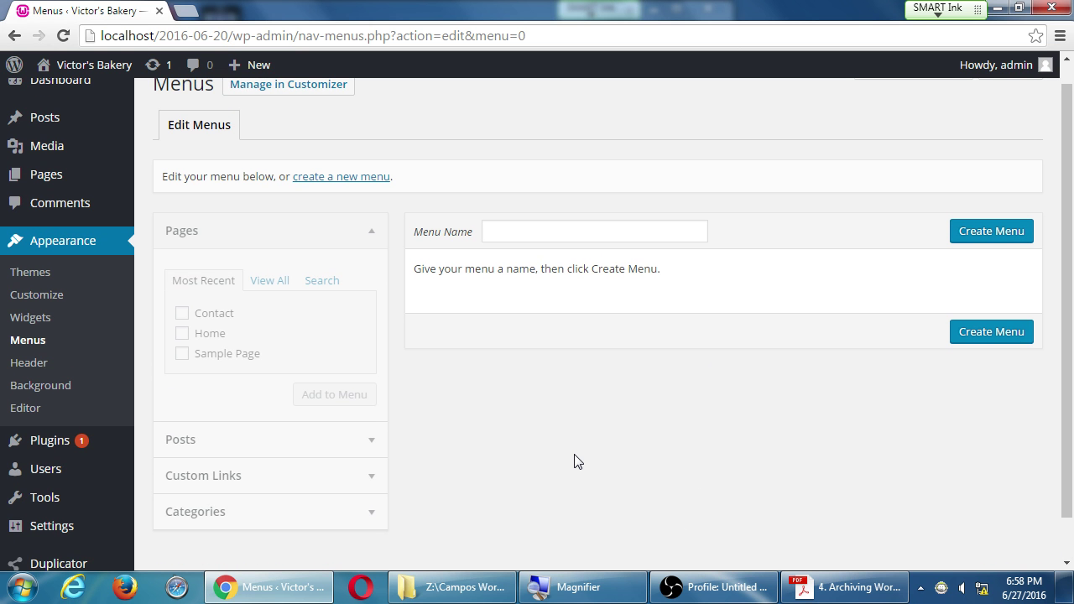
{"action": "scroll", "coordinate": [502, 379], "scroll_direction": "up", "scroll_amount": 1}
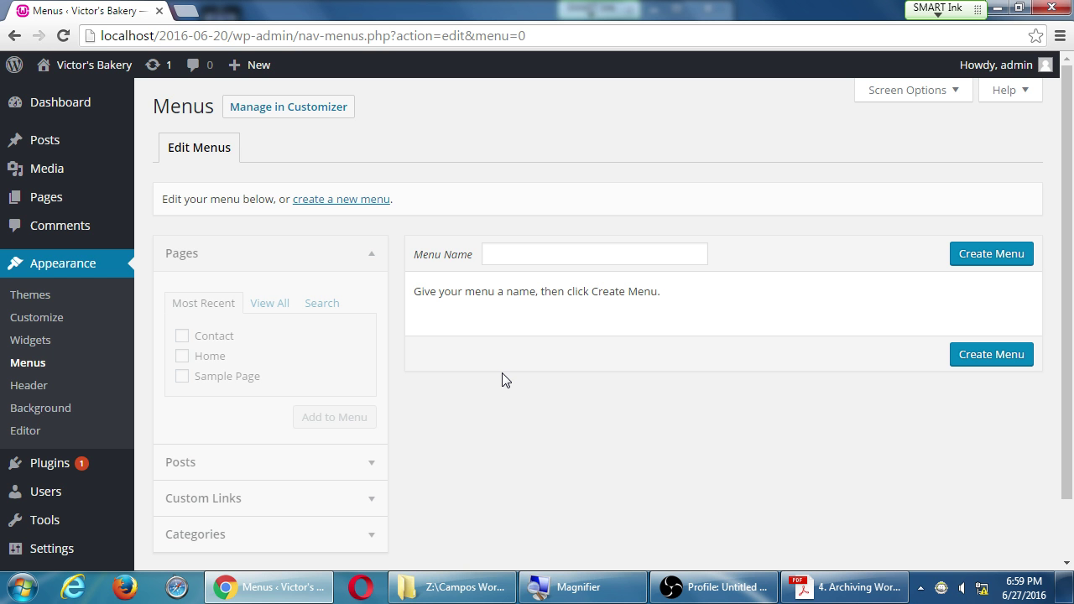
Step: Enter 'Main Menu' as the menu name, after briefly trying 'Holiday Menu'
{"action": "left_click", "coordinate": [569, 260]}
{"action": "type", "text": "Main "}
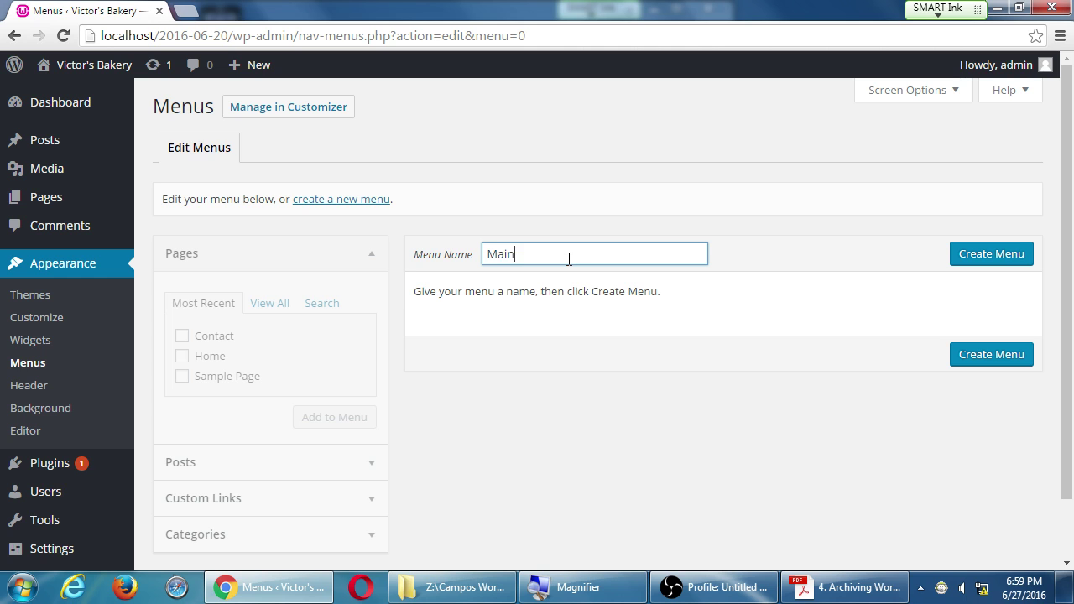
{"action": "type", "text": "Menu"}
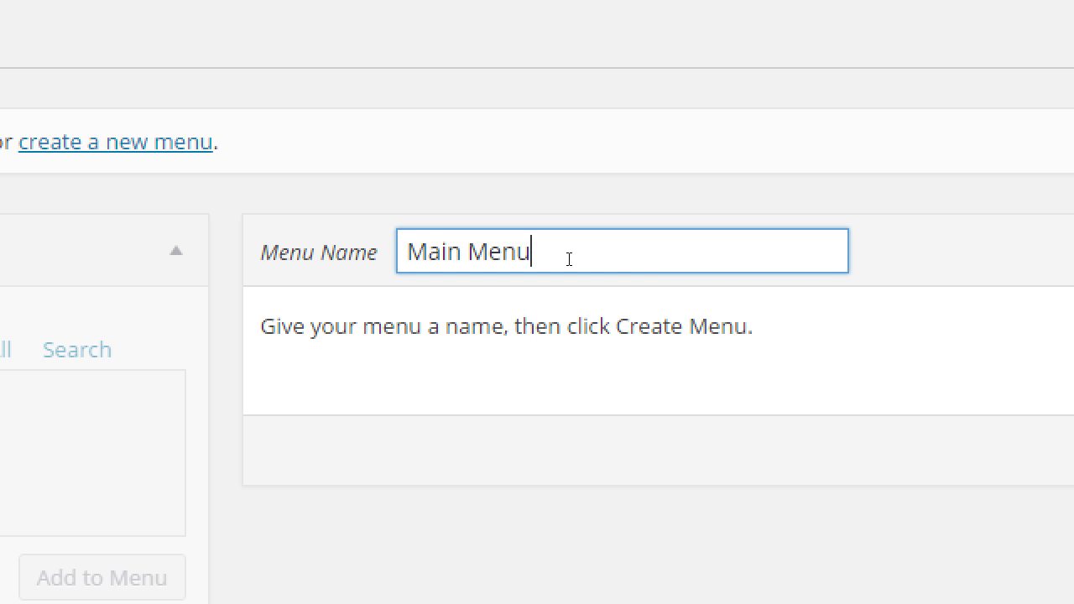
{"action": "key", "text": "ctrl+a"}
{"action": "type", "text": "Holiday Menu"}
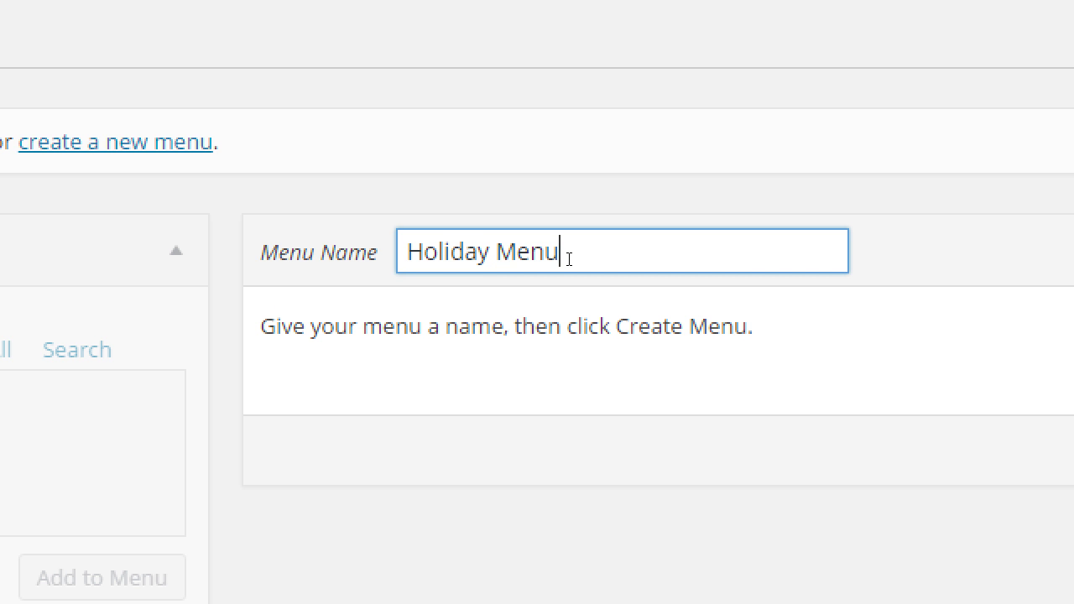
{"action": "key", "text": "Home"}
{"action": "key", "text": "Delete"}
{"action": "key", "text": "Delete"}
{"action": "key", "text": "Delete"}
{"action": "key", "text": "Delete"}
{"action": "key", "text": "Delete"}
{"action": "key", "text": "Delete"}
{"action": "key", "text": "Delete"}
{"action": "type", "text": "Main"}
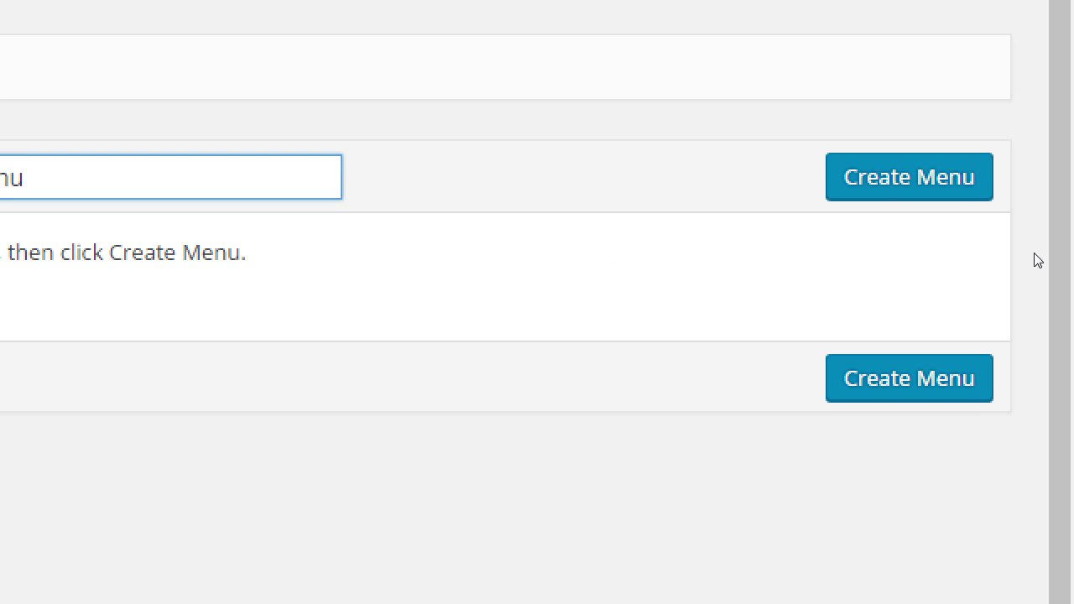
{"action": "key", "text": "Tab"}
Step: Create Main Menu, check the live site in a new tab, and return to the Menus admin
{"action": "key", "text": "Return"}
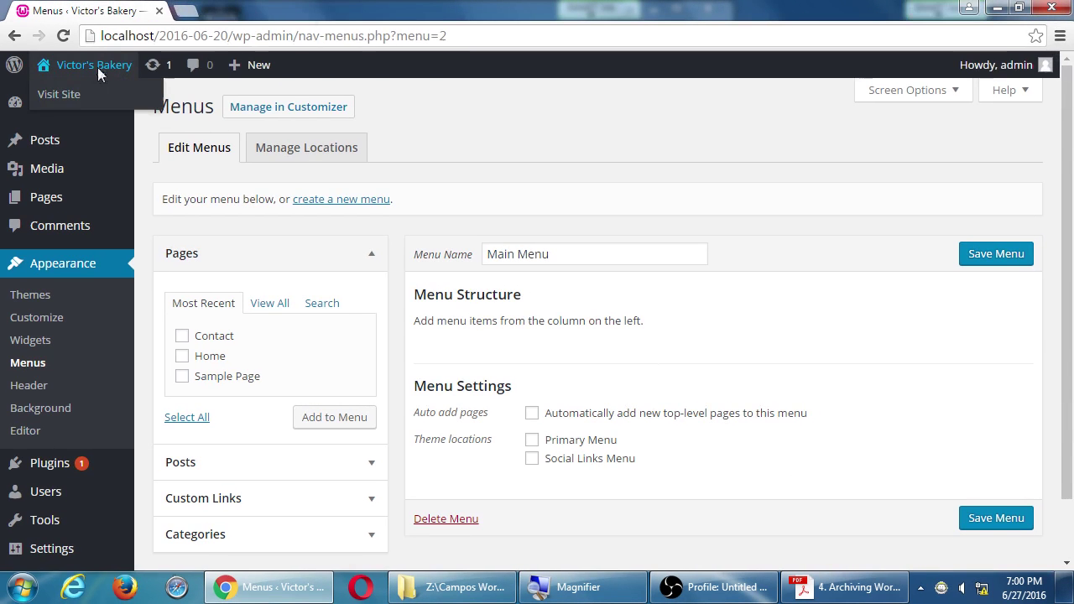
{"action": "left_click", "coordinate": [97, 67]}
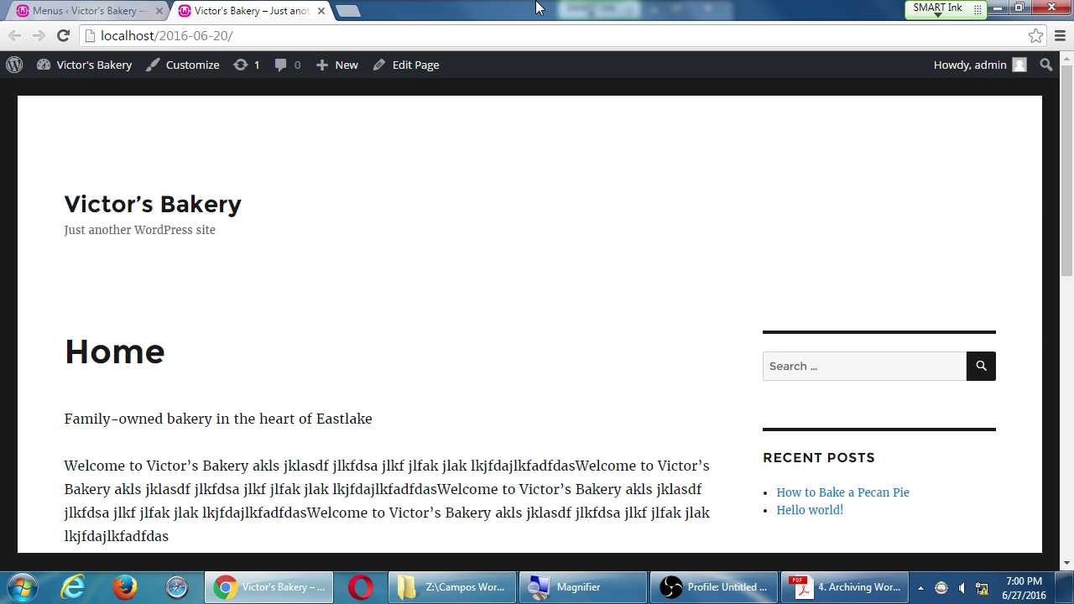
{"action": "key", "text": "ctrl+Tab"}
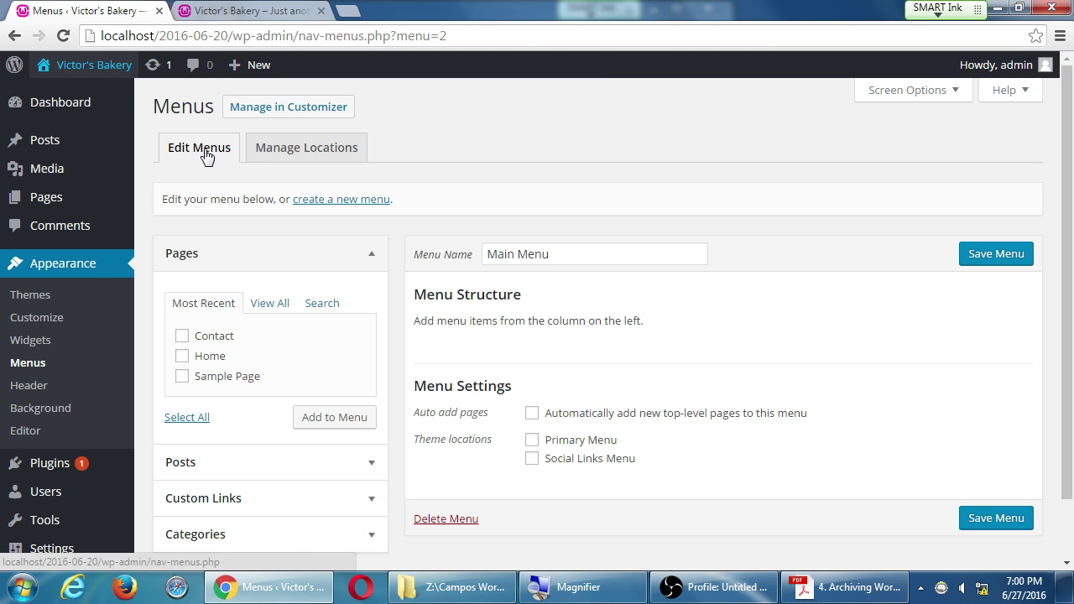
Step: Review Manage Locations, then tick Primary Menu for Main Menu and save it
{"action": "left_click", "coordinate": [294, 156]}
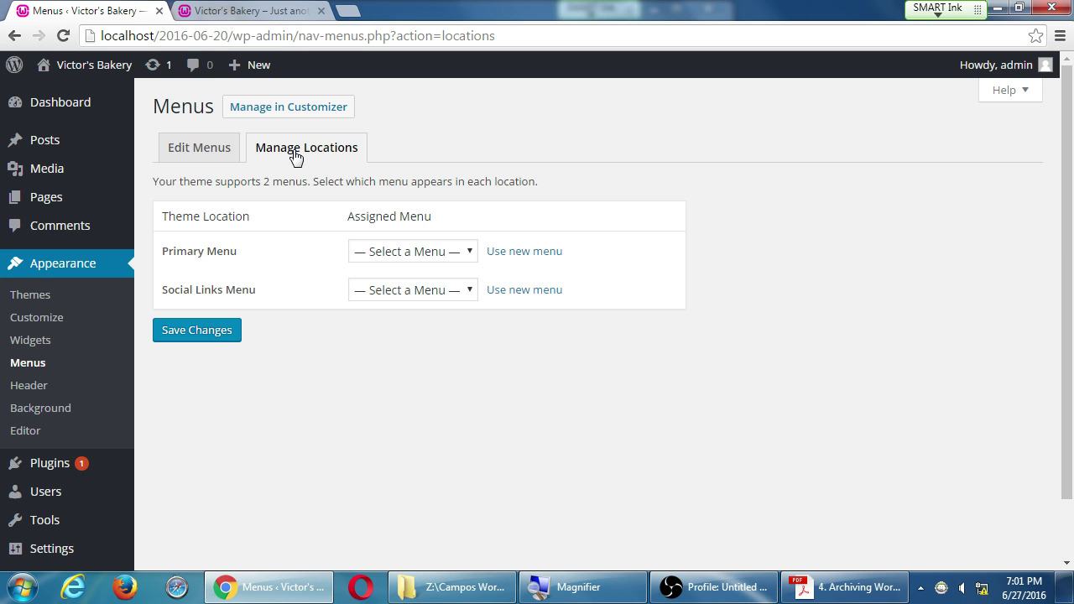
{"action": "left_click", "coordinate": [182, 159]}
{"action": "left_click_drag", "start_coordinate": [568, 251], "coordinate": [422, 252]}
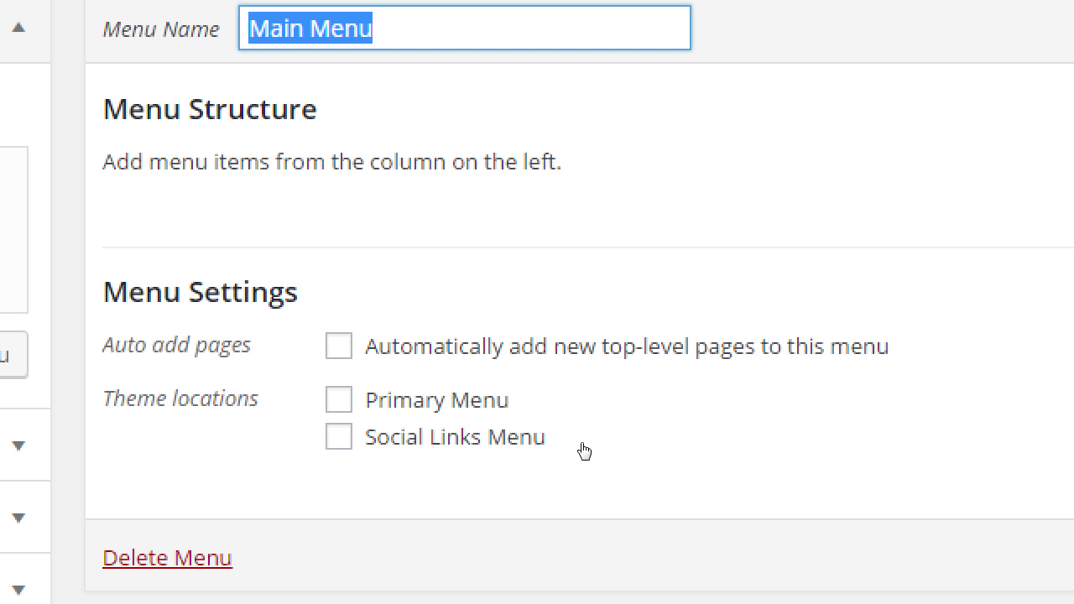
{"action": "left_click", "coordinate": [581, 441]}
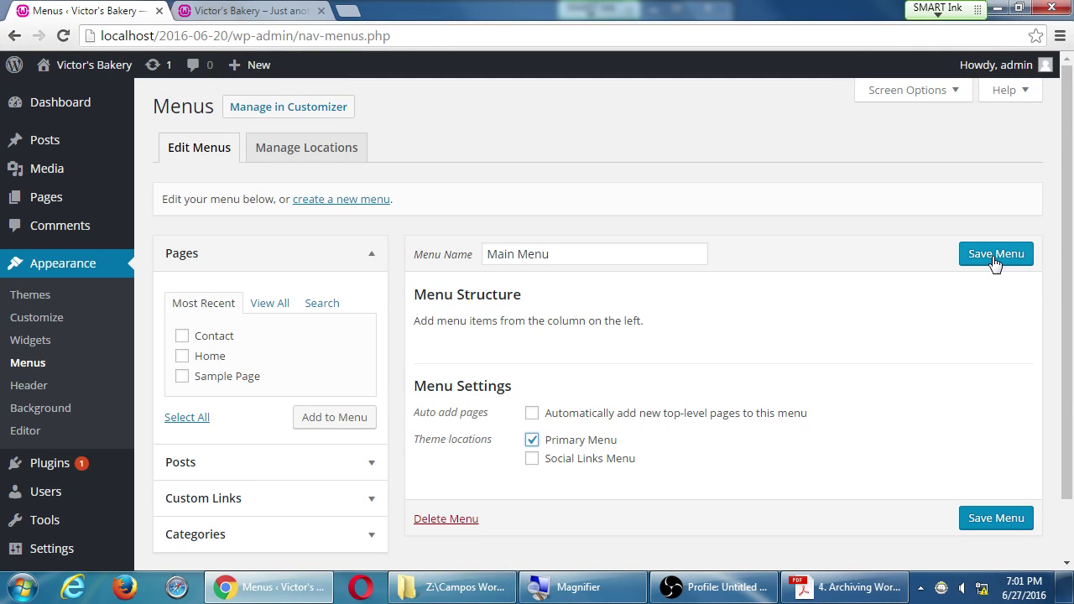
{"action": "left_click", "coordinate": [994, 262]}
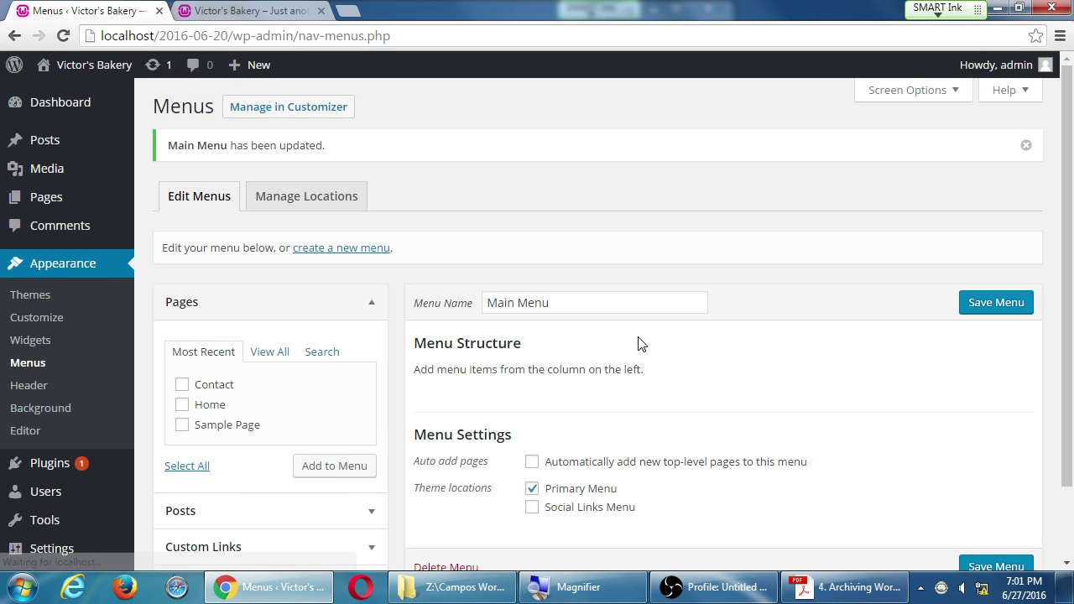
Step: Browse the Posts, Custom Links and Categories panels, then expand Pages to list Contact, Home and Sample Page
{"action": "scroll", "coordinate": [588, 361], "scroll_direction": "down", "scroll_amount": 2}
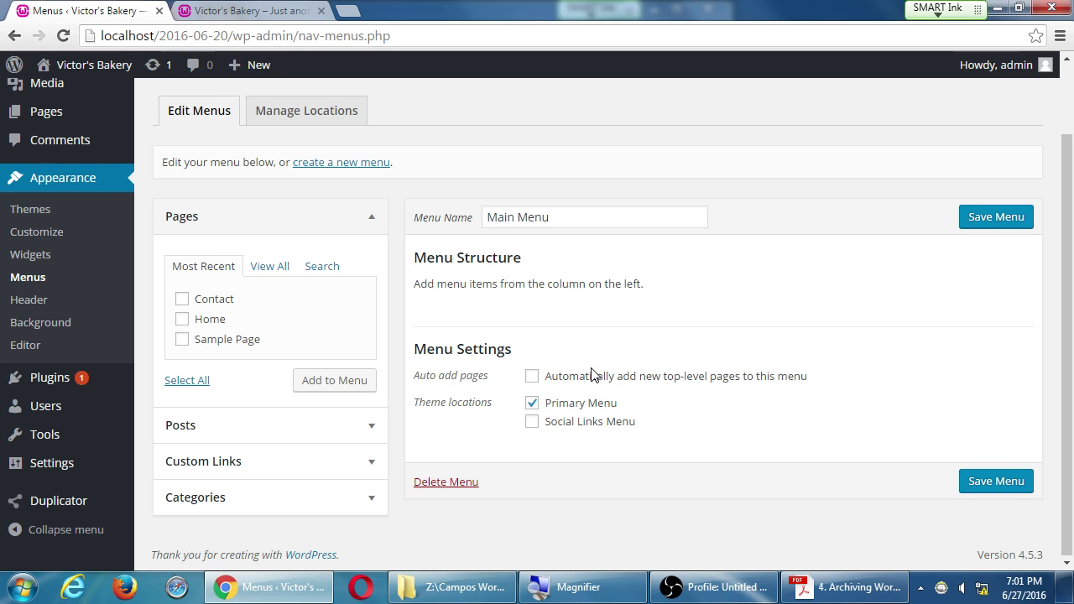
{"action": "left_click", "coordinate": [318, 229]}
{"action": "left_click", "coordinate": [319, 230]}
{"action": "left_click", "coordinate": [319, 229]}
{"action": "left_click", "coordinate": [319, 230]}
{"action": "left_click", "coordinate": [319, 229]}
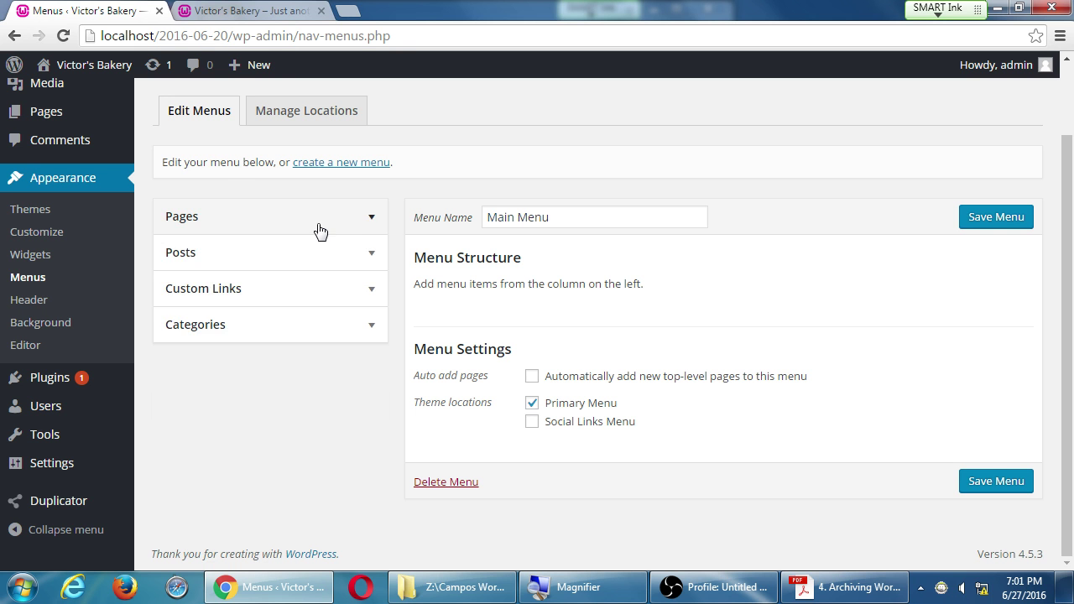
{"action": "left_click", "coordinate": [304, 261]}
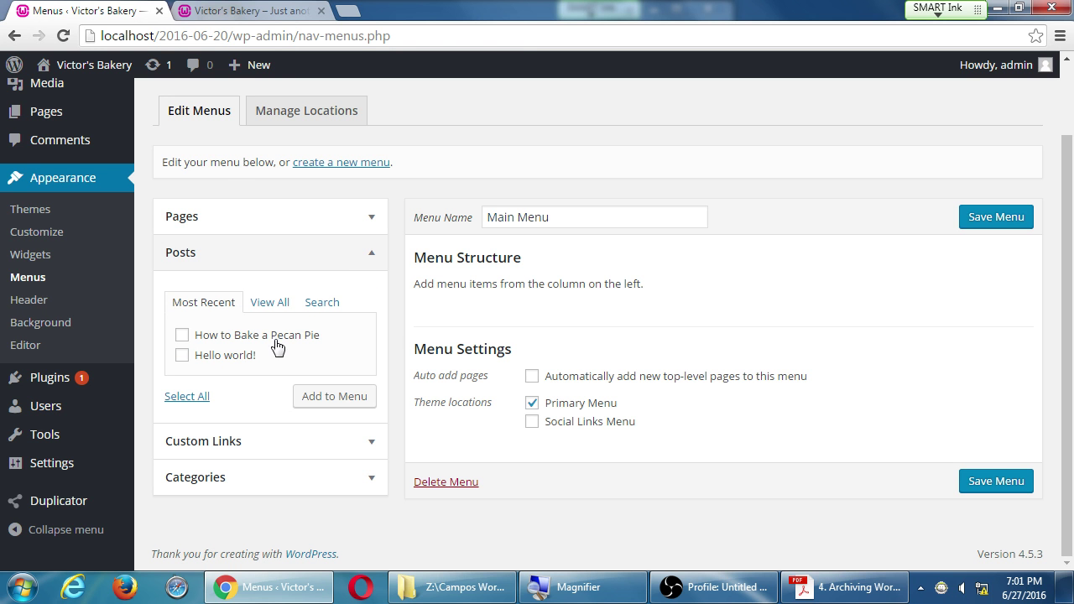
{"action": "left_click", "coordinate": [328, 265]}
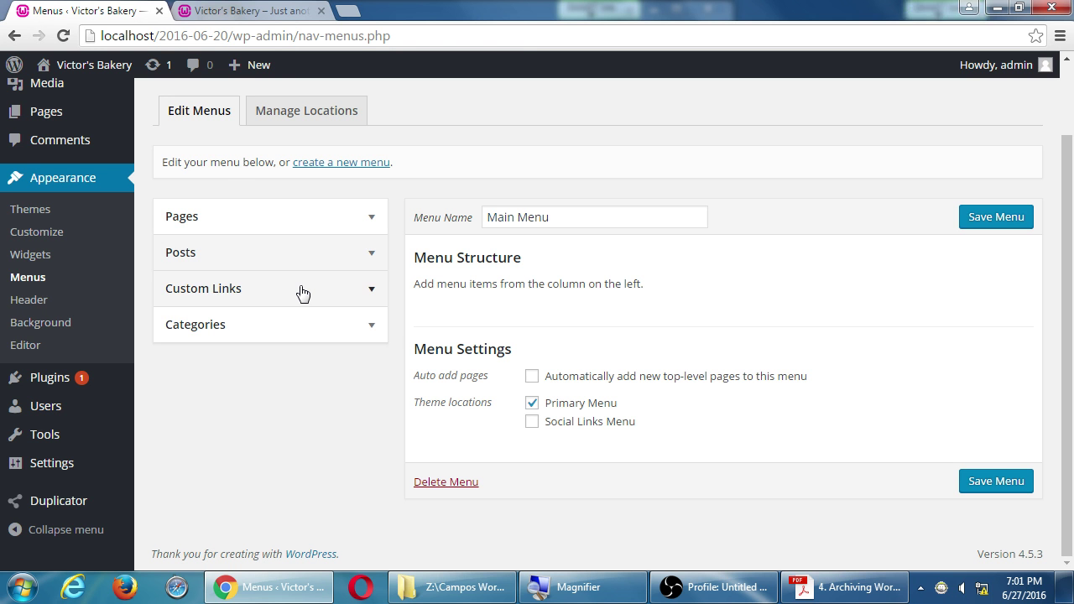
{"action": "left_click", "coordinate": [302, 291]}
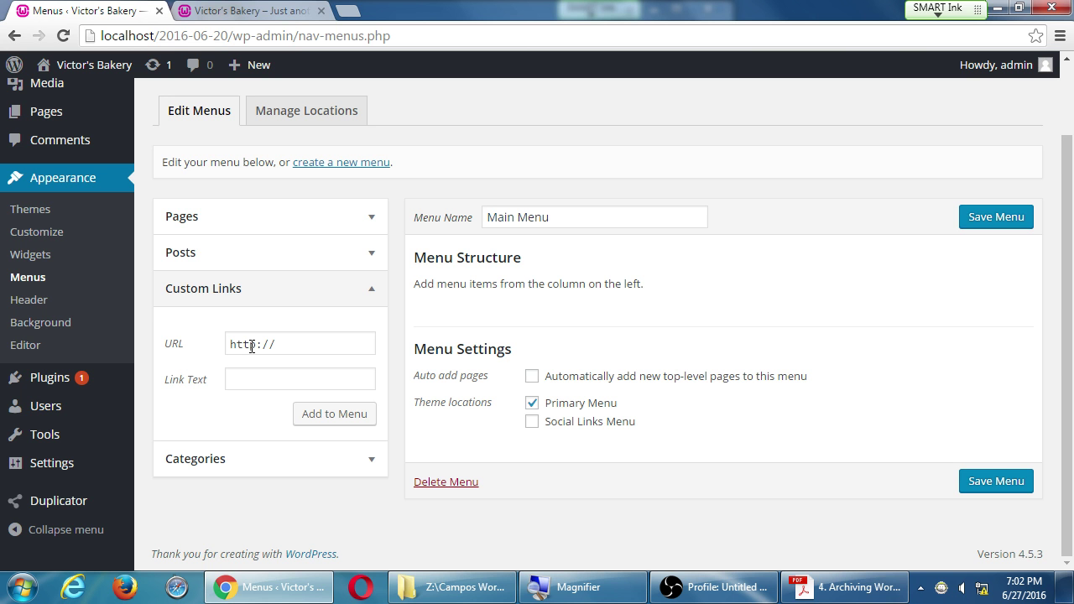
{"action": "left_click", "coordinate": [275, 300]}
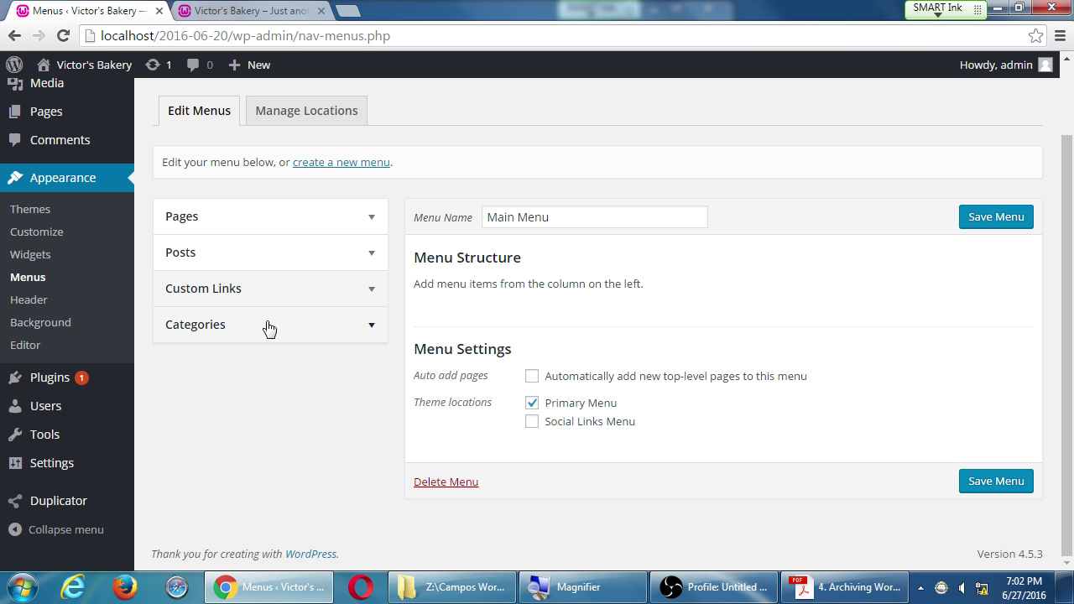
{"action": "left_click", "coordinate": [269, 327]}
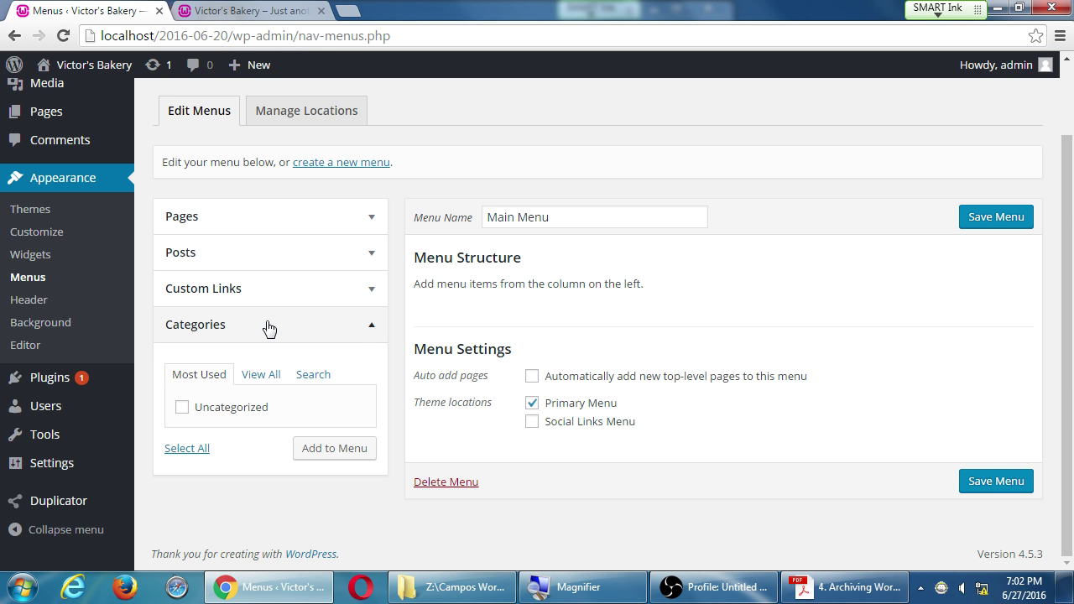
{"action": "left_click", "coordinate": [268, 327]}
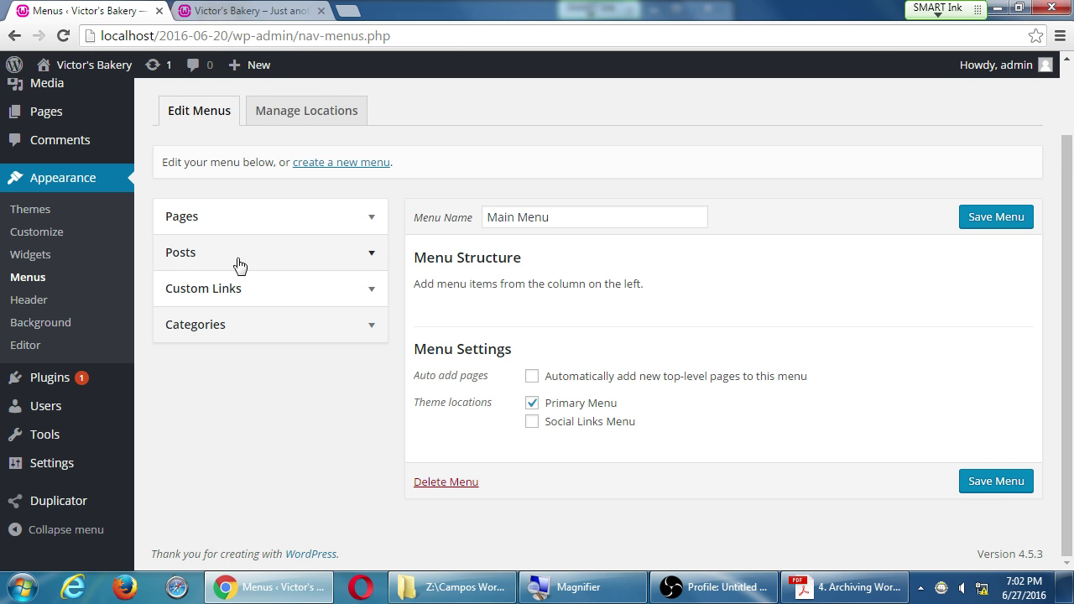
{"action": "left_click", "coordinate": [235, 220]}
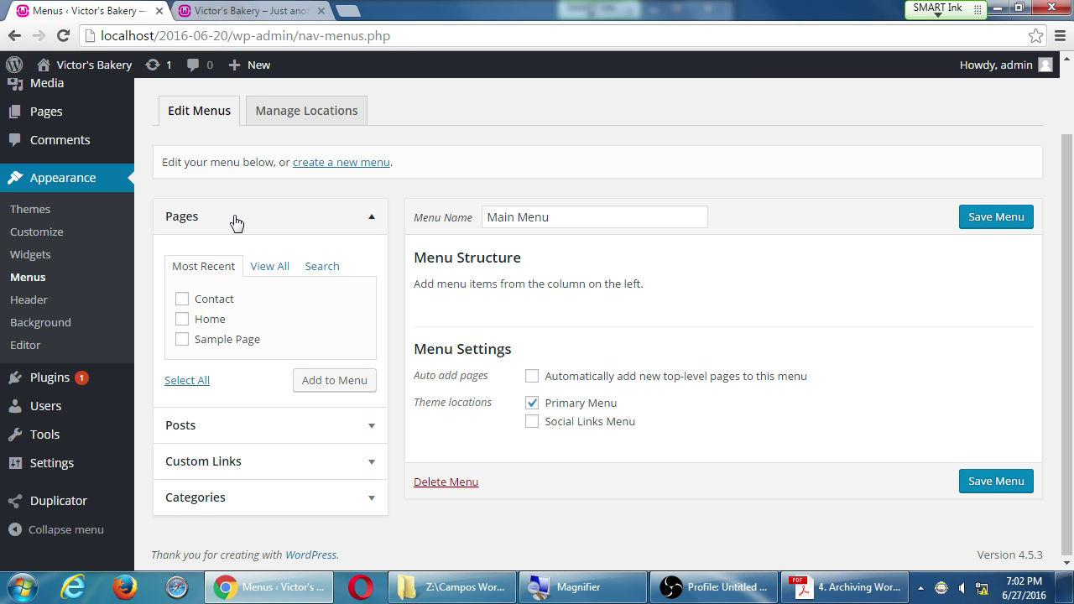
Step: Add the Contact and Home pages to the Main Menu, then drag Home above Contact
{"action": "left_click", "coordinate": [182, 300]}
{"action": "left_click", "coordinate": [183, 322]}
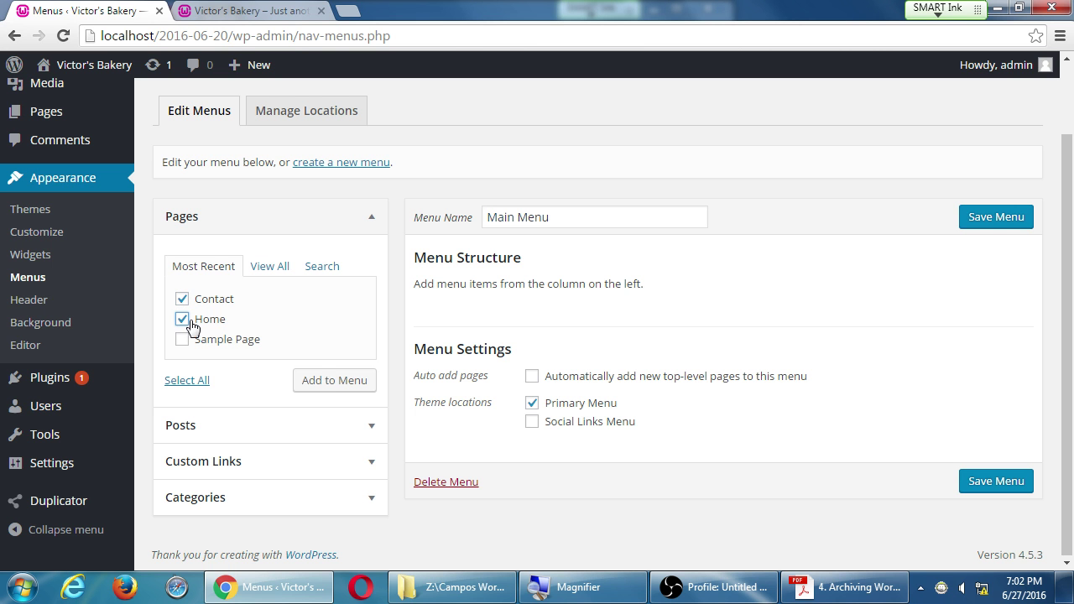
{"action": "left_click", "coordinate": [334, 382]}
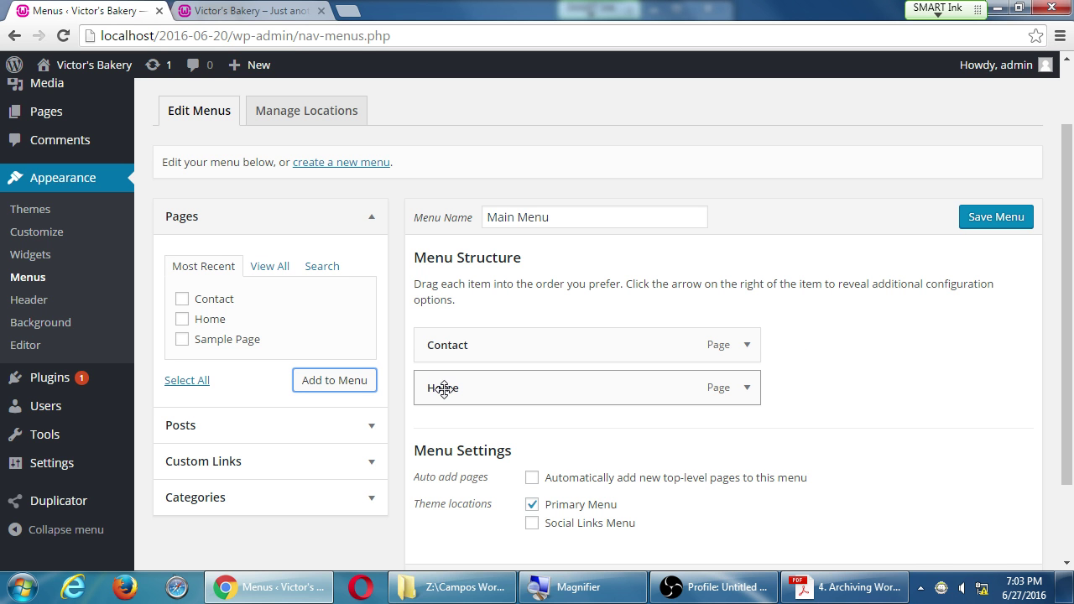
{"action": "left_click_drag", "start_coordinate": [443, 388], "coordinate": [444, 335]}
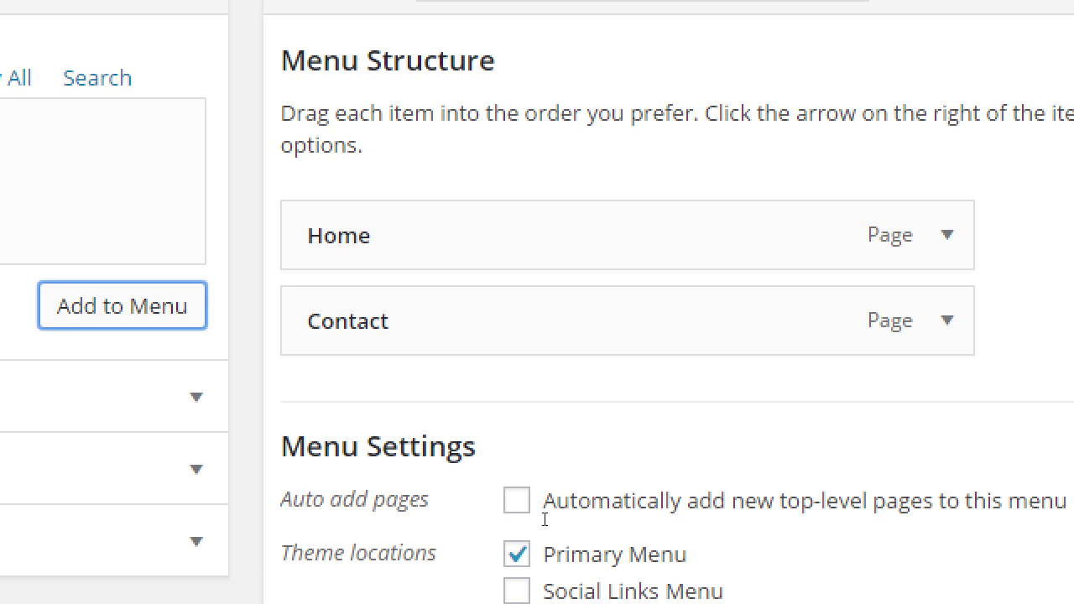
{"action": "left_click_drag", "start_coordinate": [451, 392], "coordinate": [431, 340]}
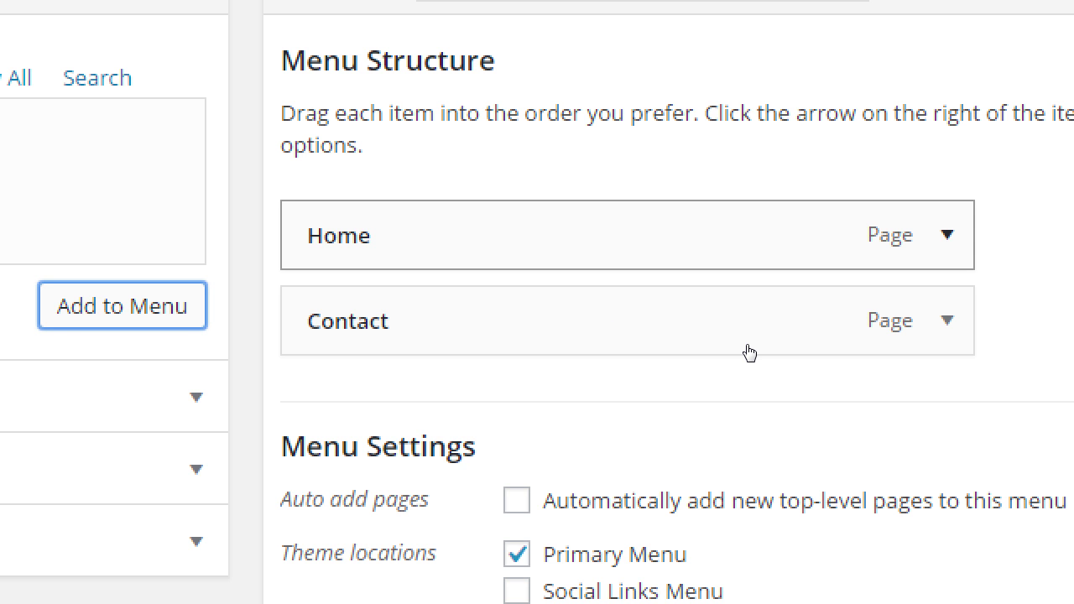
Step: Use the keyboard to expand and close Home's item settings, then focus the Contact item
{"action": "key", "text": "Return"}
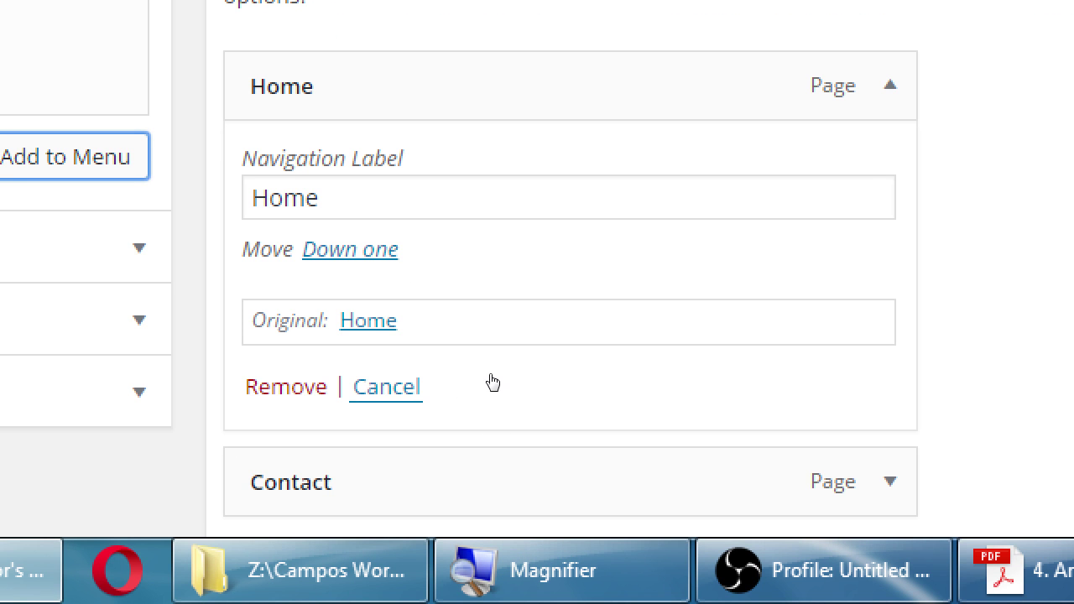
{"action": "key", "text": "Tab"}
{"action": "key", "text": "ctrl+a"}
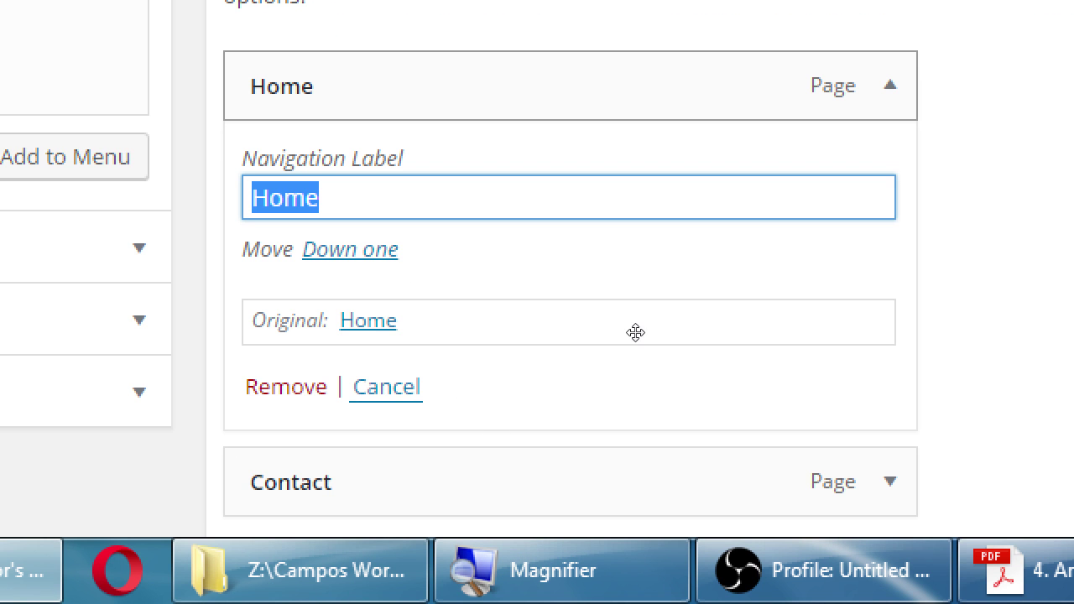
{"action": "key", "text": "Return"}
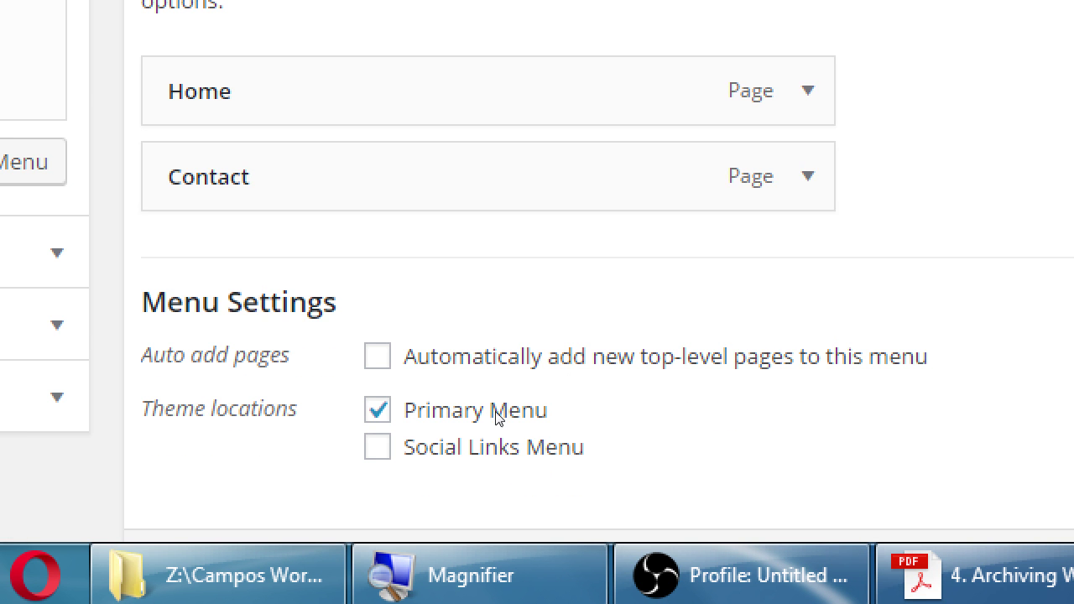
{"action": "key", "text": "Tab"}
Step: Move Contact back to the top level and change its navigation label to 'Contact Us'
{"action": "key", "text": "Right"}
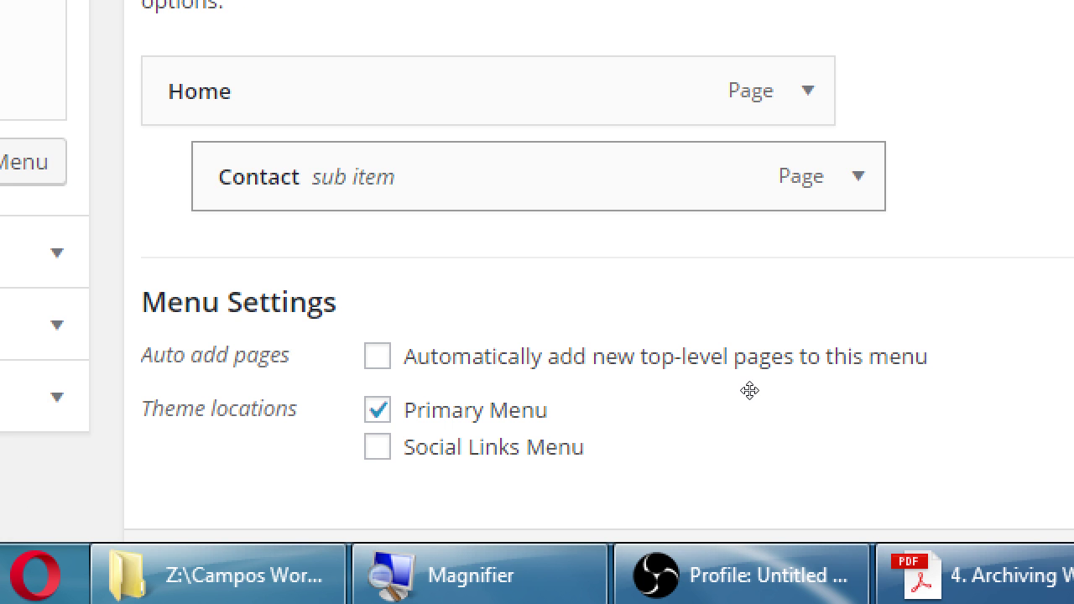
{"action": "key", "text": "Left"}
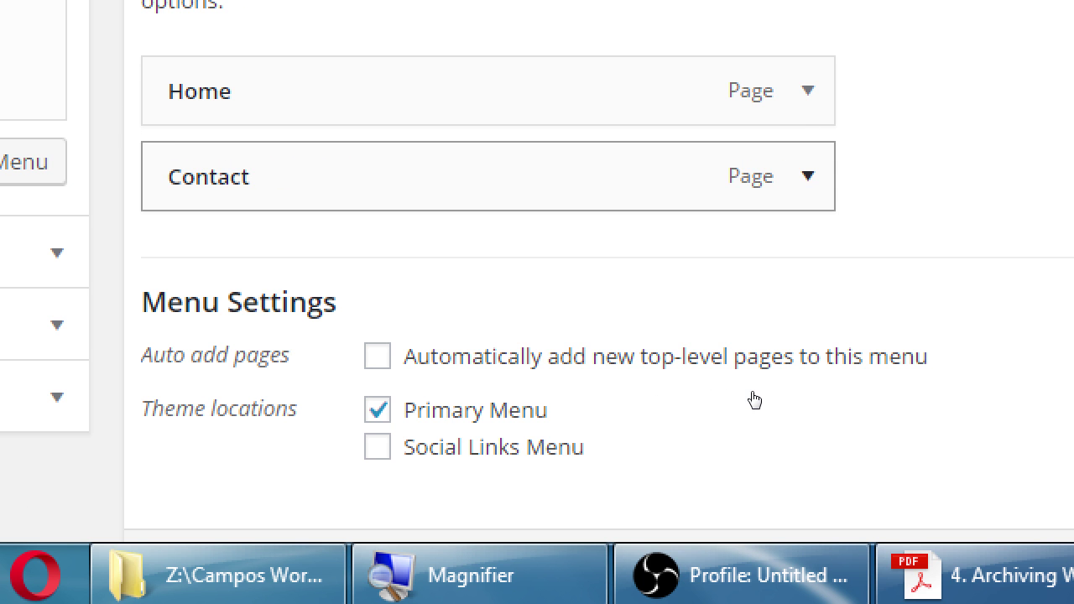
{"action": "key", "text": "Return"}
{"action": "key", "text": "Tab"}
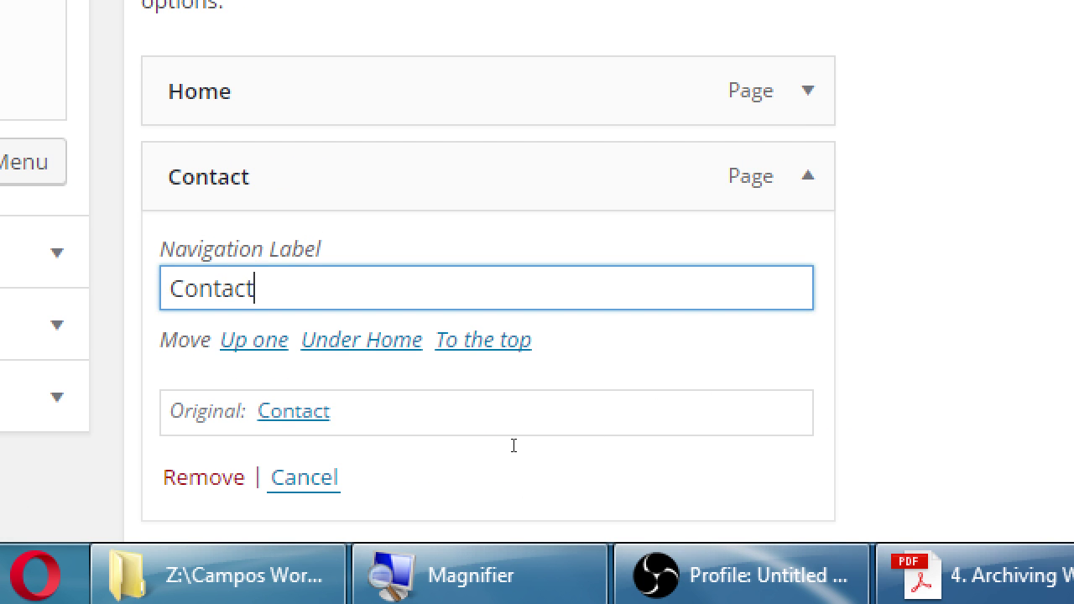
{"action": "type", "text": "Us"}
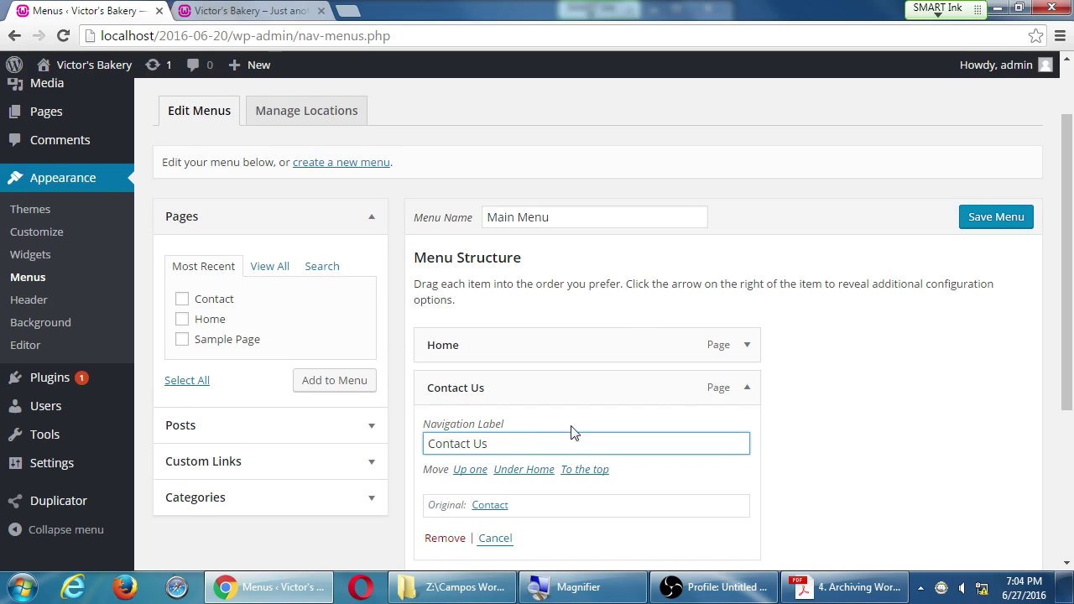
{"action": "scroll", "coordinate": [835, 446], "scroll_direction": "down", "scroll_amount": 2}
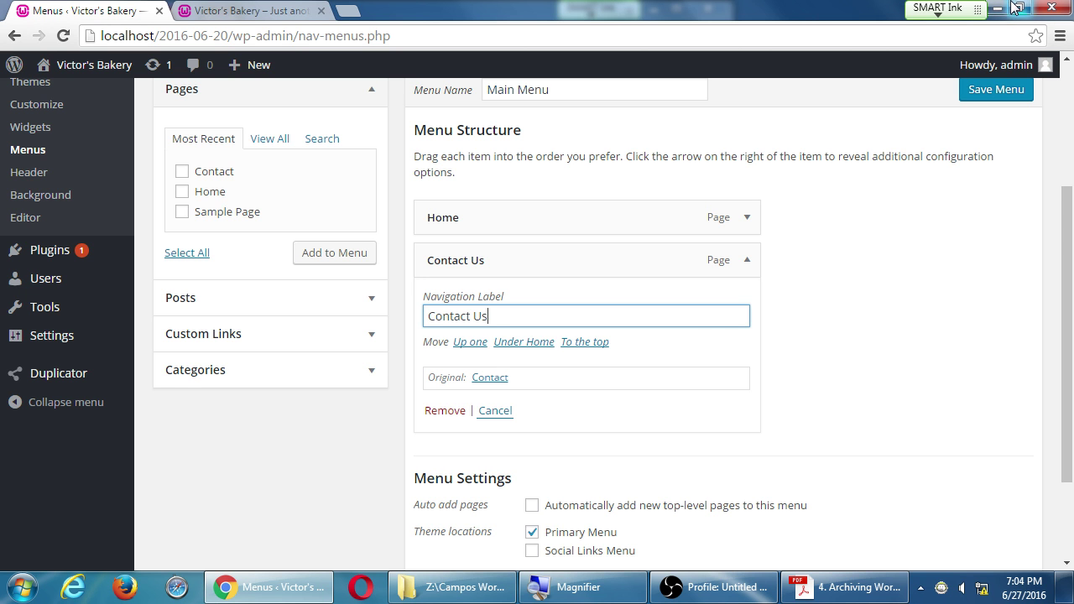
Step: Save the Main Menu and view the live Victor's Bakery site with Home and Contact Us
{"action": "left_click", "coordinate": [995, 102]}
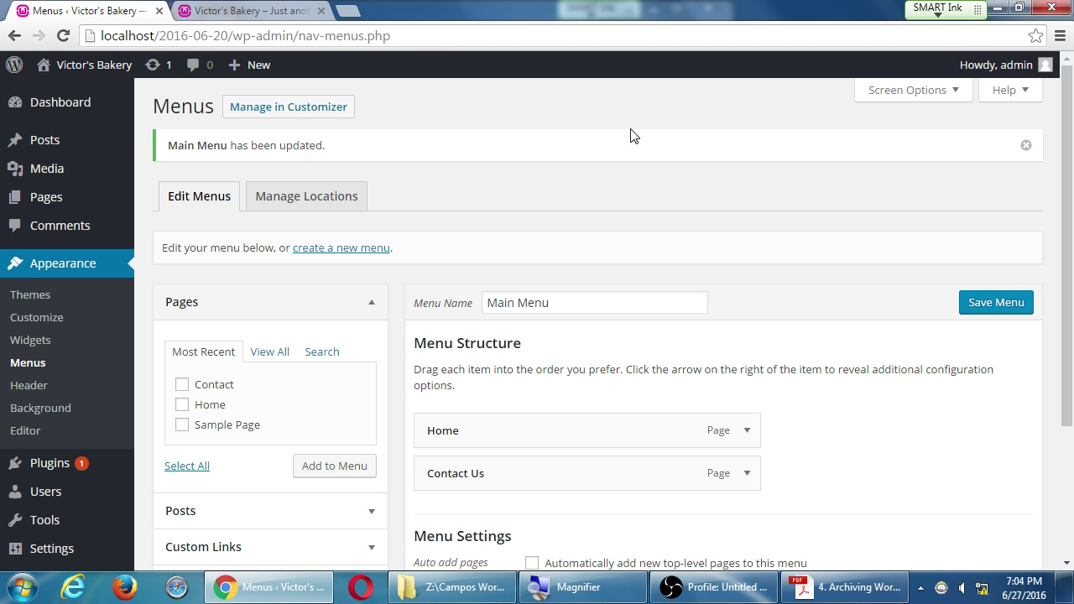
{"action": "left_click", "coordinate": [99, 66]}
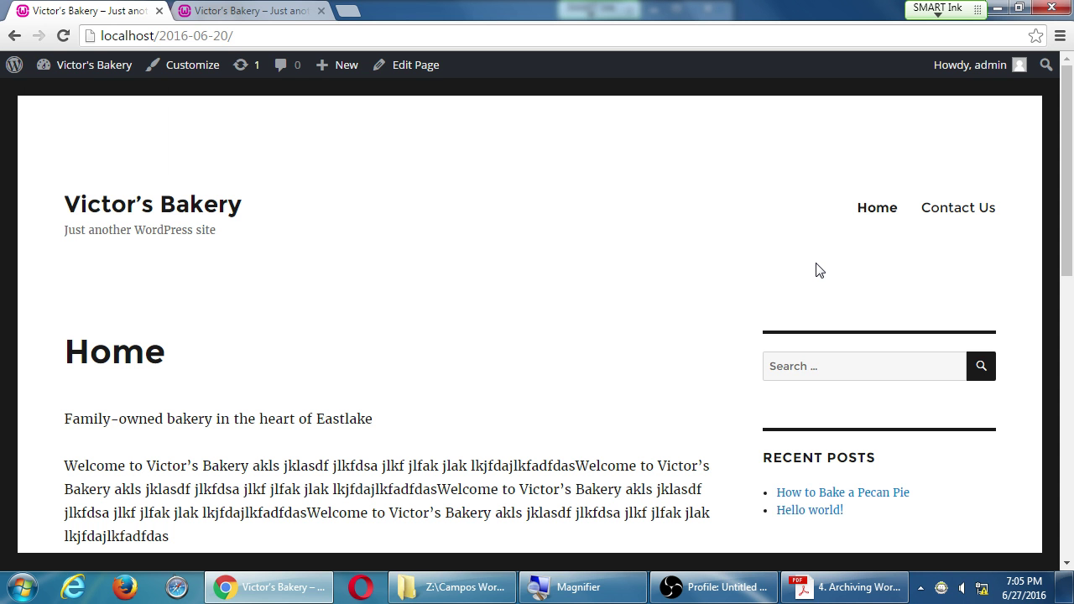
{"action": "left_click", "coordinate": [949, 213]}
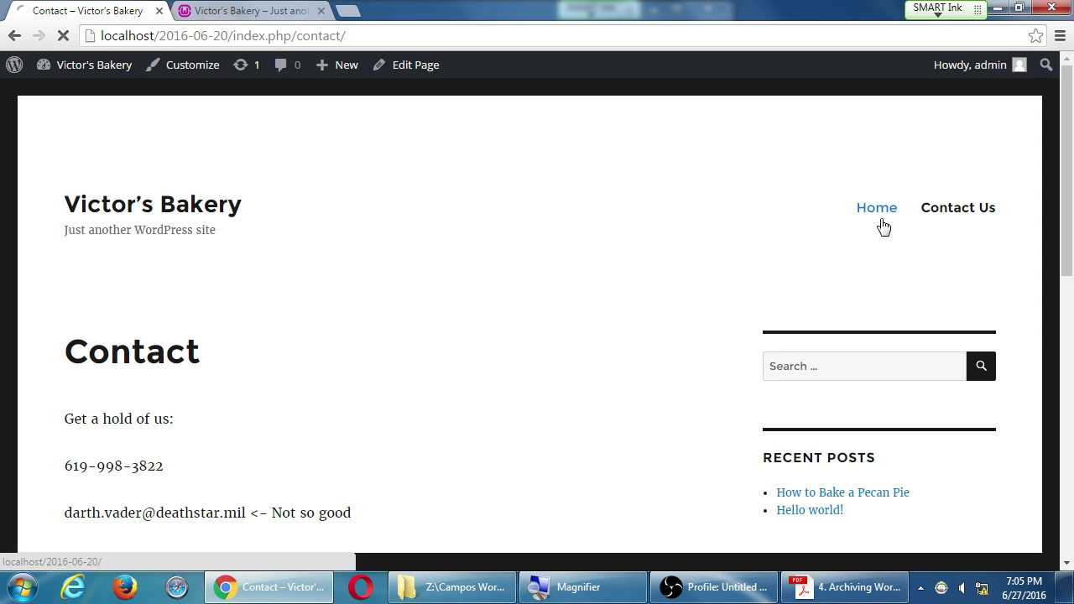
{"action": "left_click", "coordinate": [879, 214]}
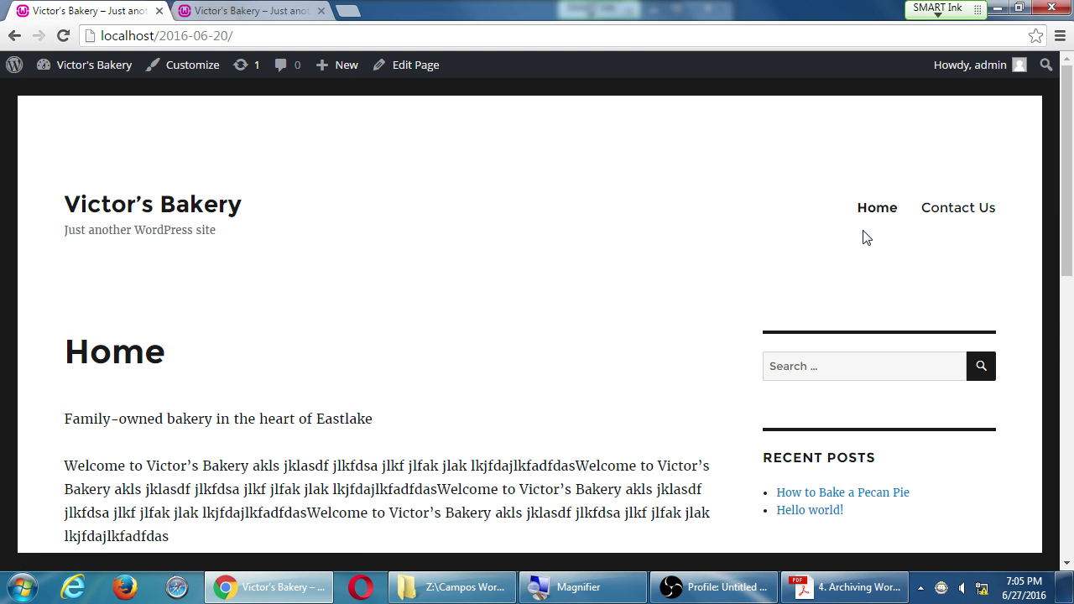
{"action": "left_click", "coordinate": [939, 214]}
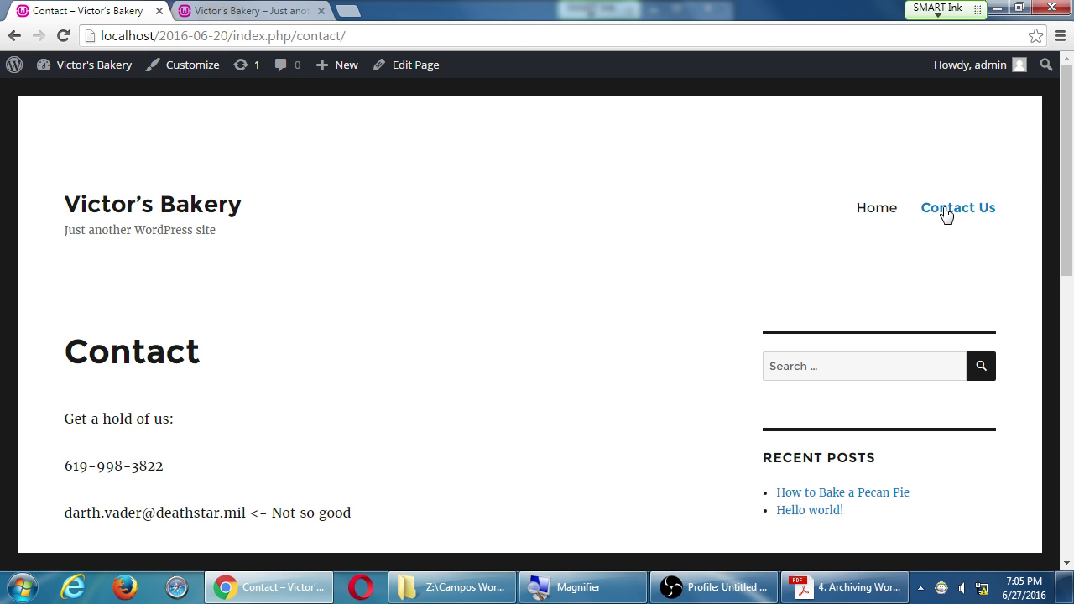
{"action": "left_click", "coordinate": [878, 215]}
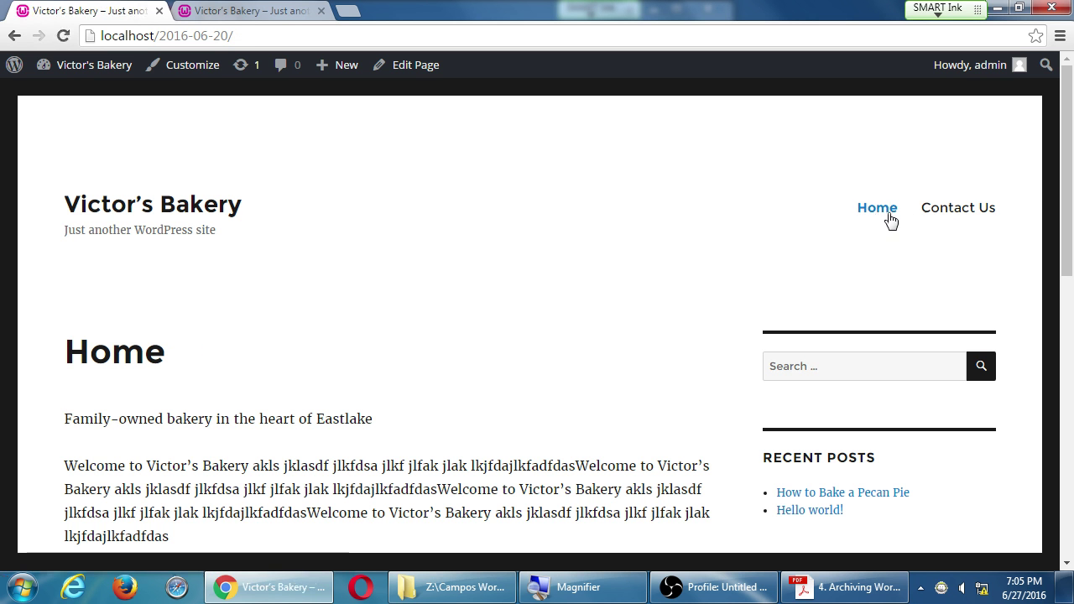
{"action": "left_click", "coordinate": [949, 216]}
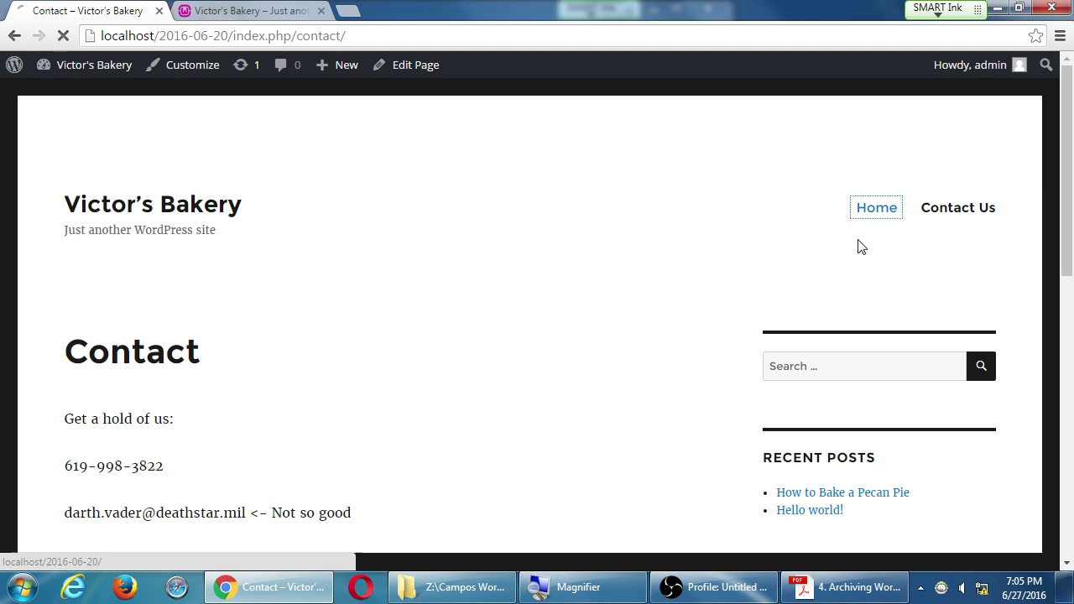
{"action": "left_click", "coordinate": [883, 215]}
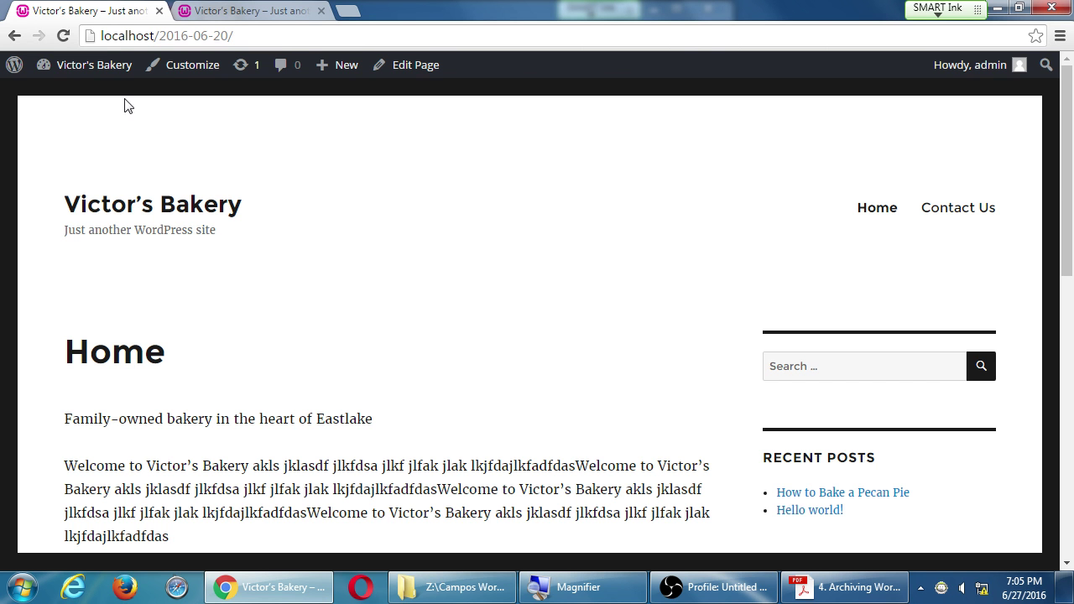
Step: Go from the live site to the admin Dashboard and back to the Menus editor
{"action": "mouse_move", "coordinate": [84, 67]}
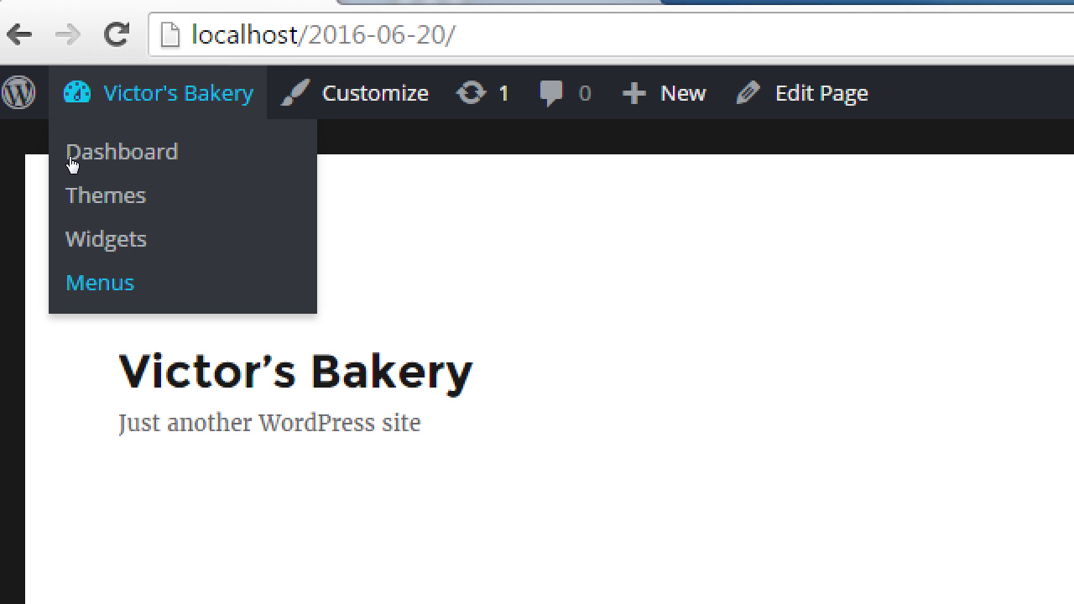
{"action": "left_click", "coordinate": [74, 97]}
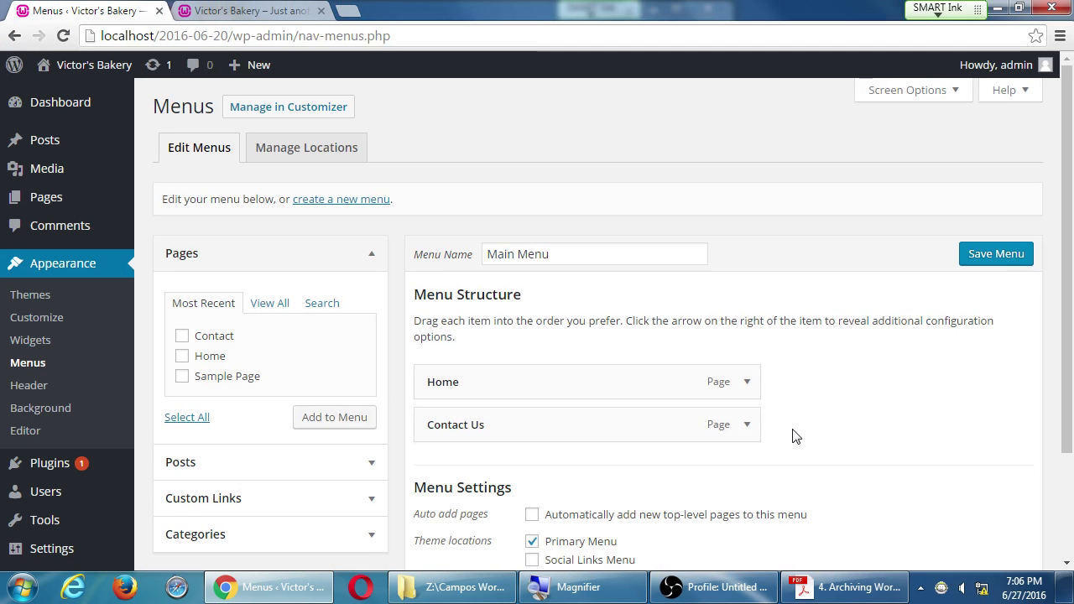
{"action": "scroll", "coordinate": [796, 436], "scroll_direction": "down", "scroll_amount": 3}
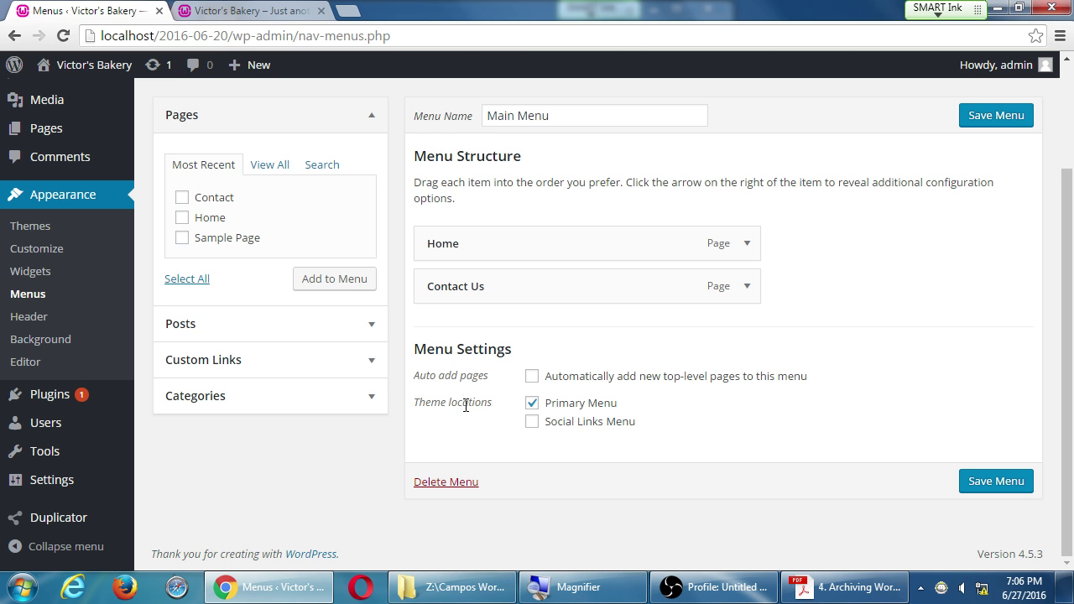
{"action": "left_click", "coordinate": [372, 371]}
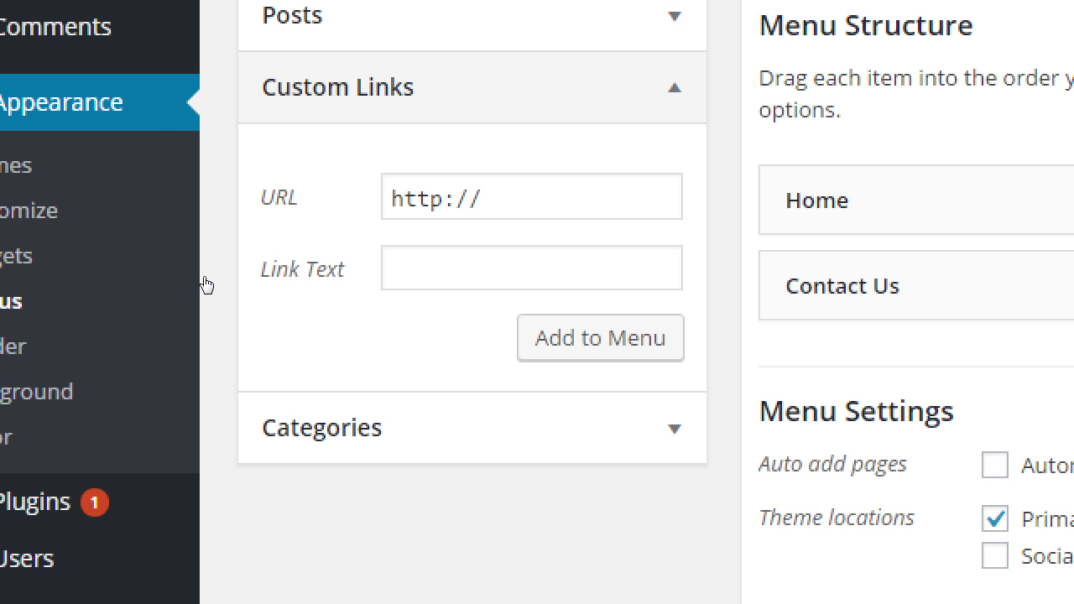
{"action": "left_click", "coordinate": [353, 241]}
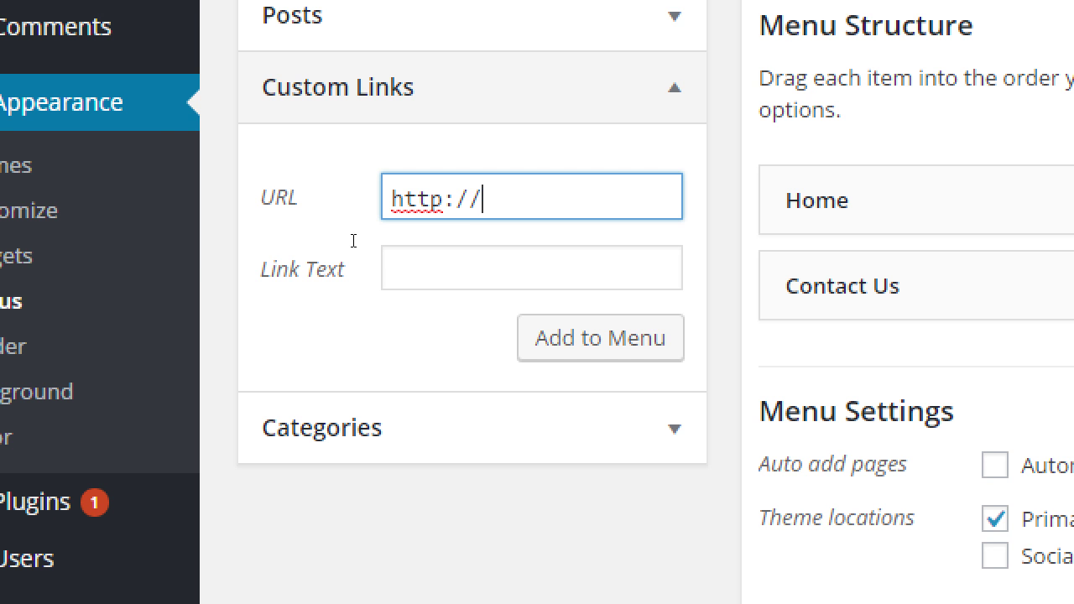
{"action": "type", "text": "ebay.com"}
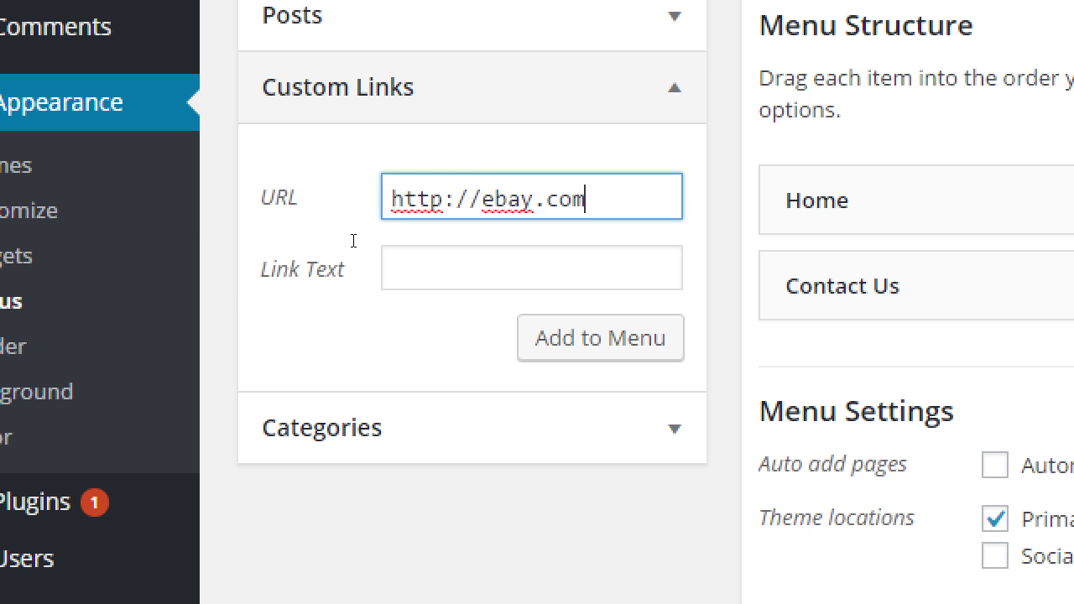
{"action": "type", "text": "/victorsba"}
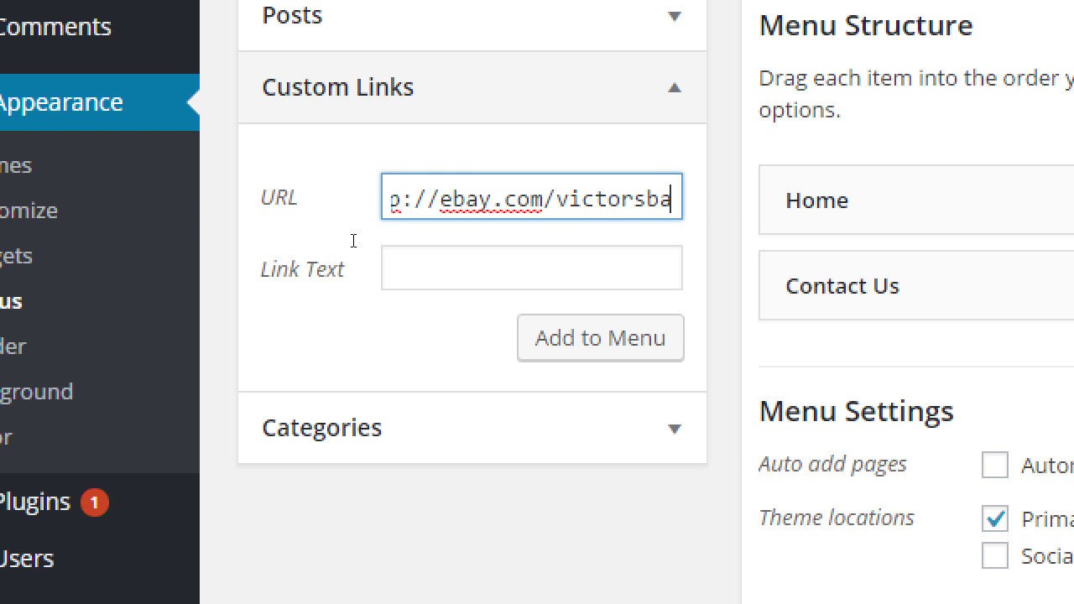
{"action": "type", "text": "kery"}
{"action": "key", "text": "Tab"}
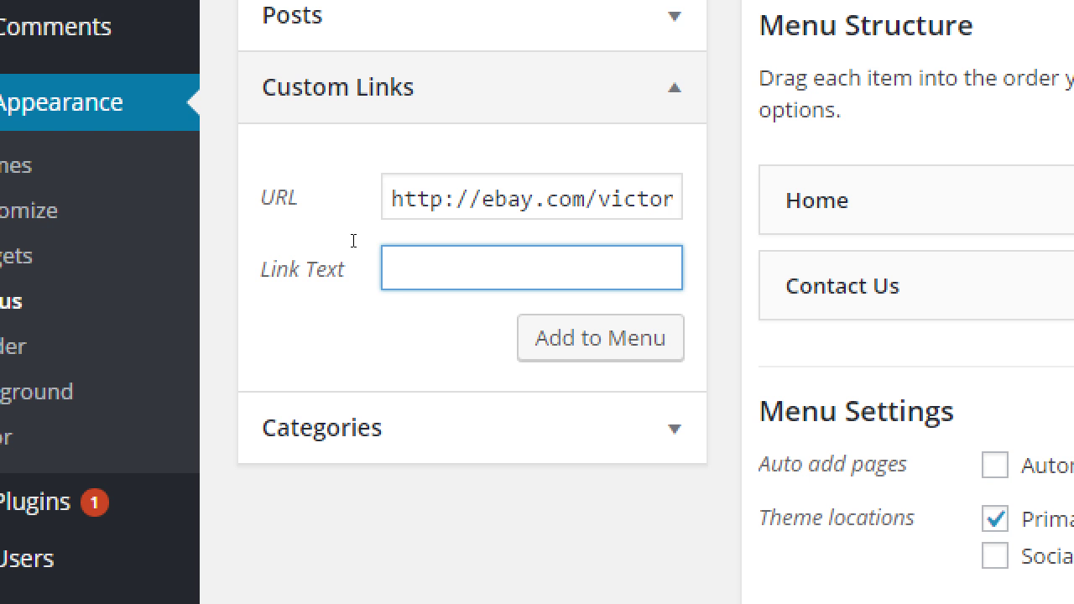
{"action": "type", "text": "eBay"}
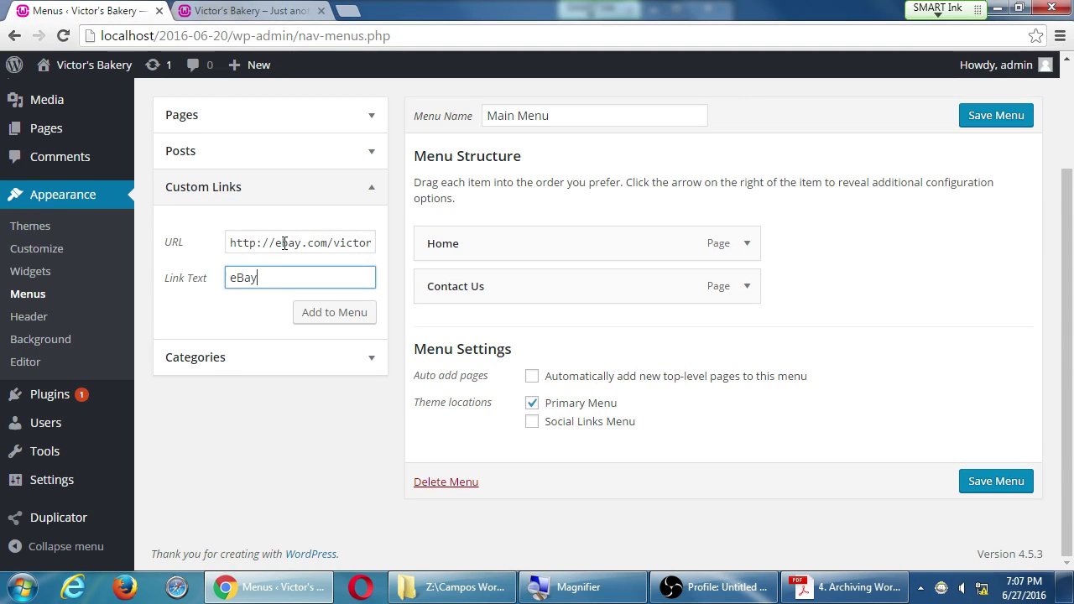
{"action": "left_click", "coordinate": [328, 322]}
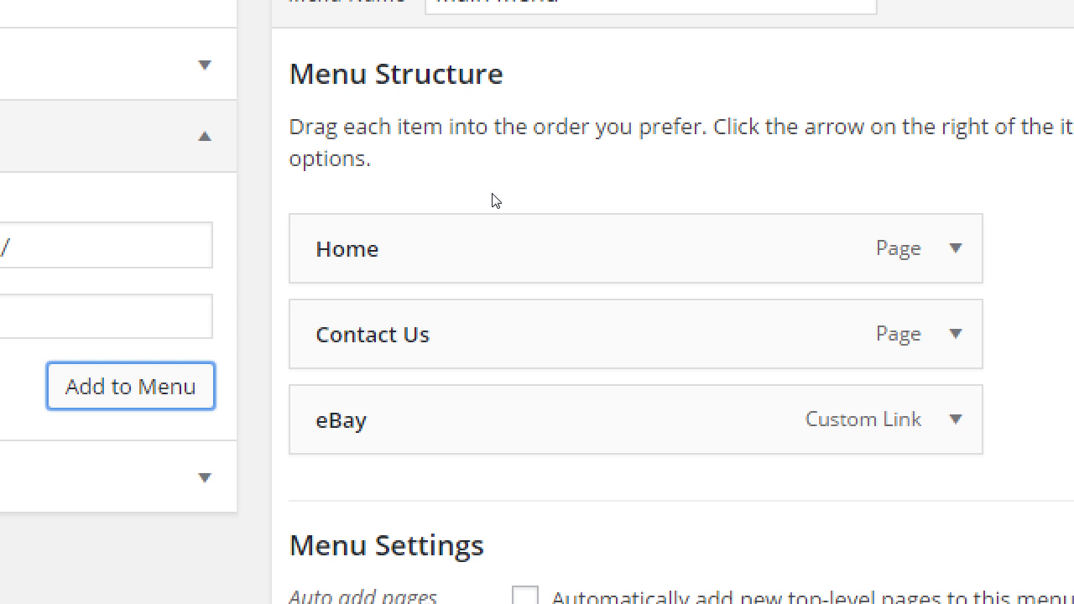
Step: Drag the eBay item up below Contact Us and indent it as a sub item
{"action": "left_click_drag", "start_coordinate": [460, 404], "coordinate": [501, 295]}
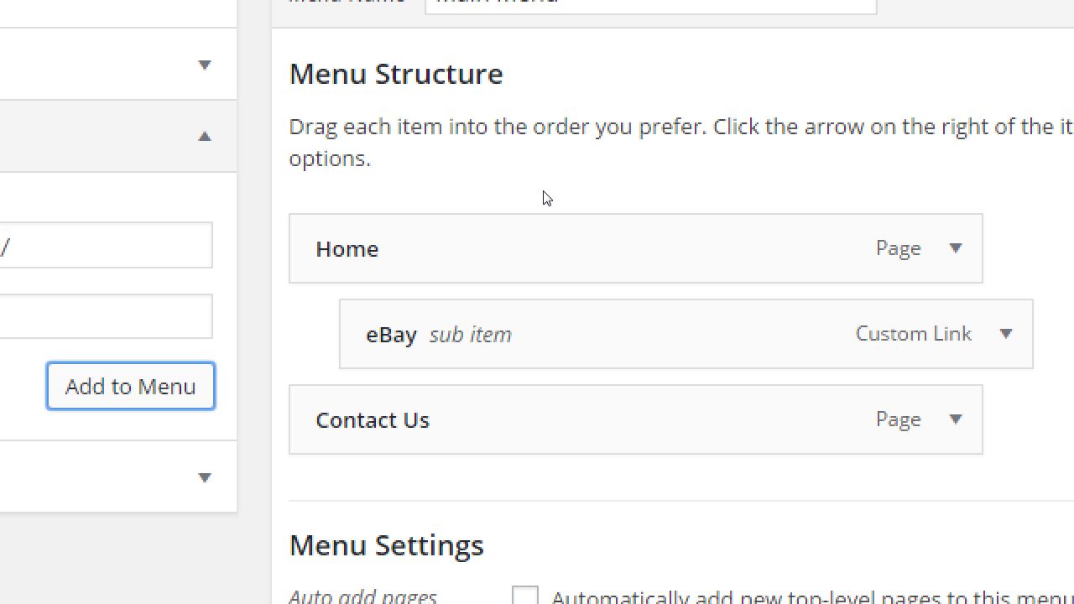
{"action": "left_click_drag", "start_coordinate": [500, 301], "coordinate": [518, 330]}
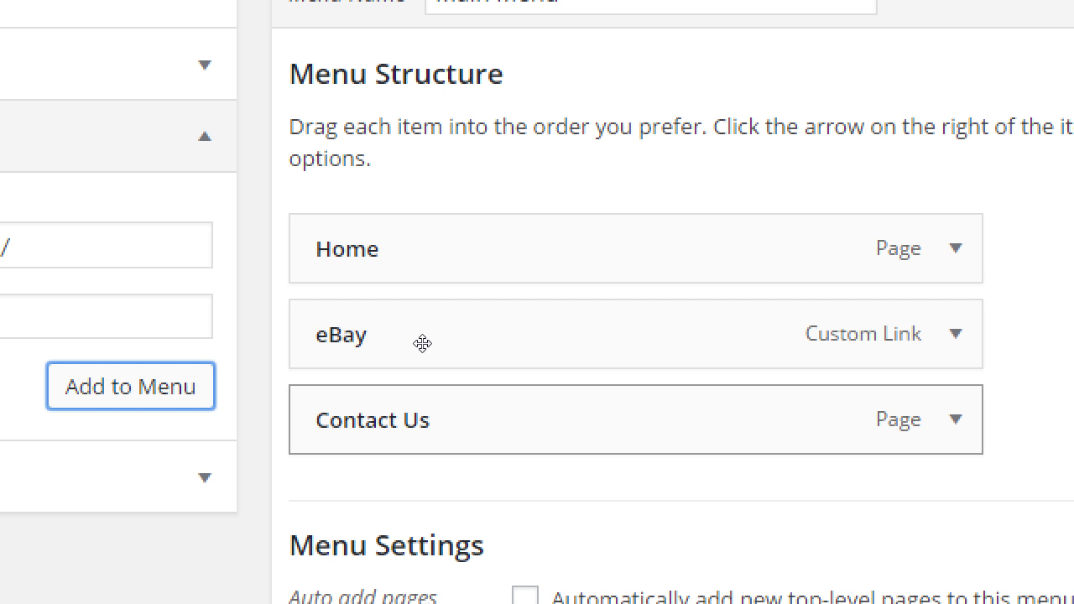
{"action": "left_click_drag", "start_coordinate": [445, 334], "coordinate": [476, 345]}
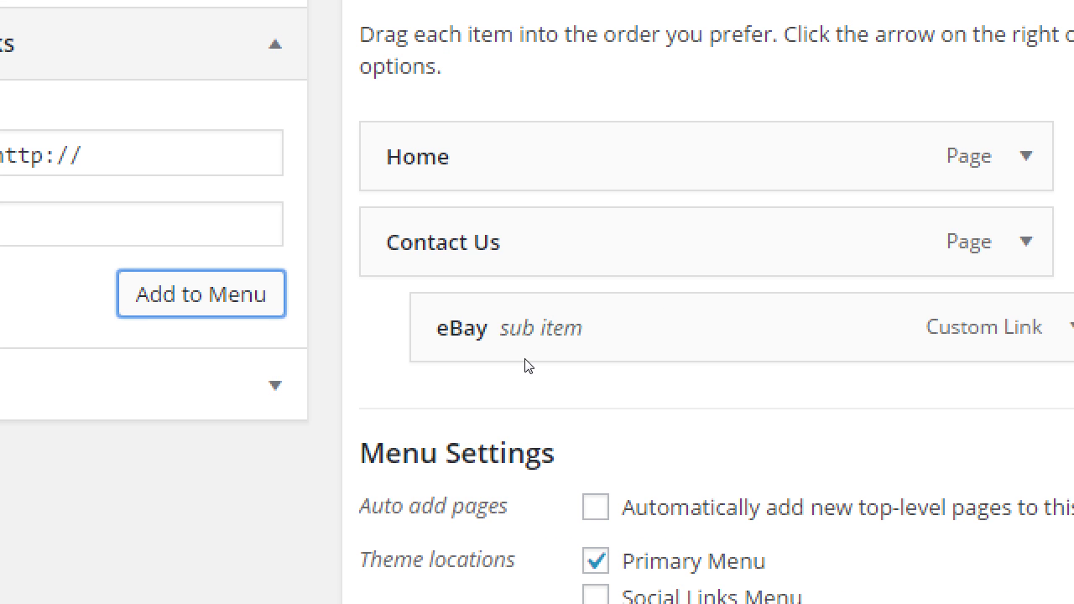
{"action": "left_click_drag", "start_coordinate": [844, 535], "coordinate": [819, 524]}
{"action": "left_click_drag", "start_coordinate": [486, 344], "coordinate": [496, 355]}
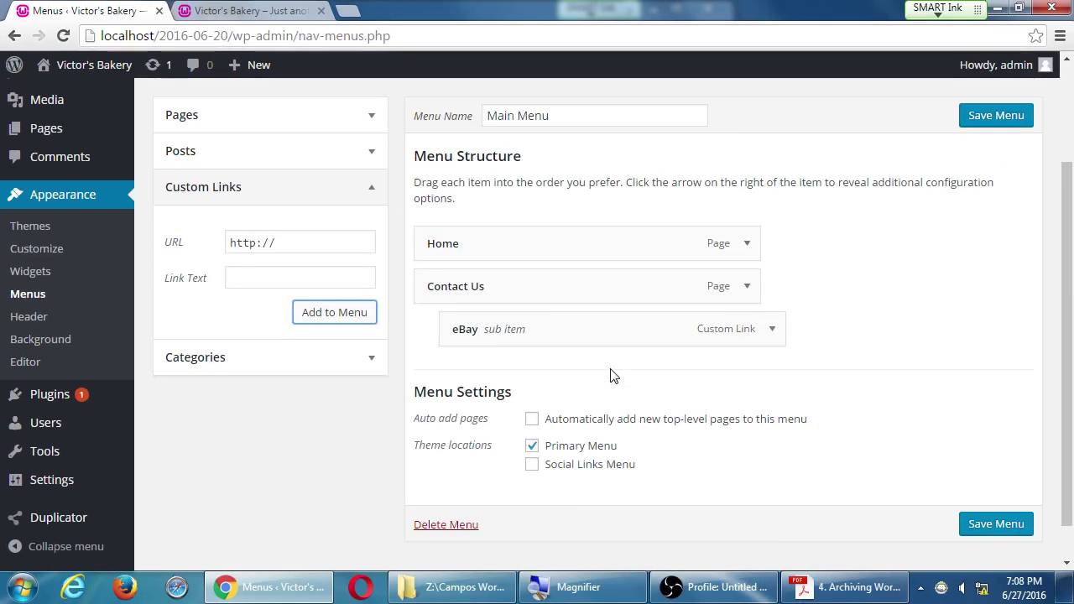
Step: Save the menu with eBay under Contact Us and check the live site's header
{"action": "left_click", "coordinate": [975, 119]}
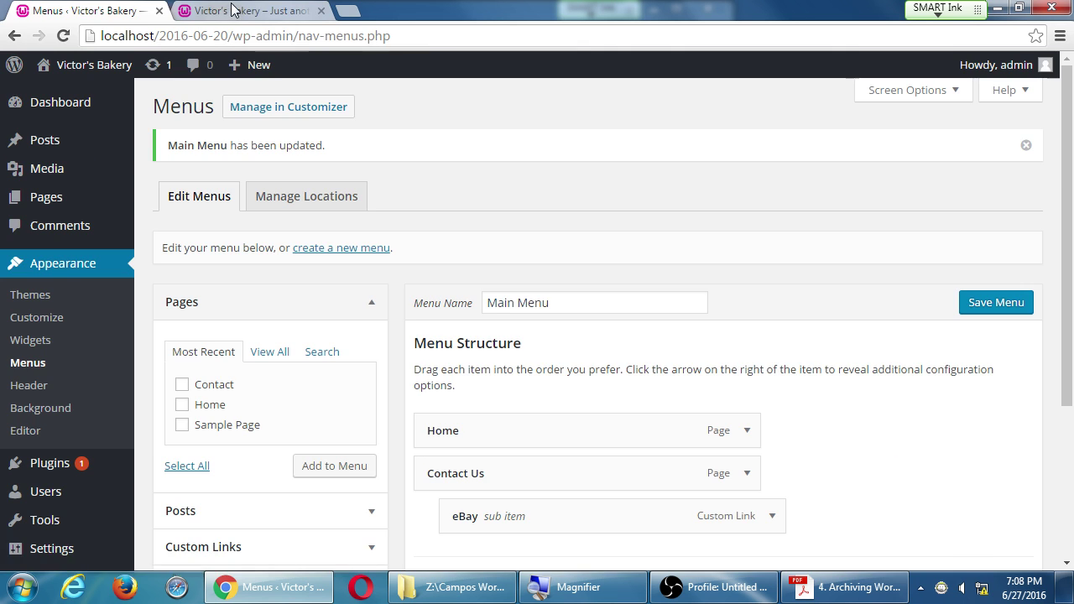
{"action": "left_click", "coordinate": [234, 10]}
{"action": "key", "text": "F5"}
{"action": "left_click", "coordinate": [147, 10]}
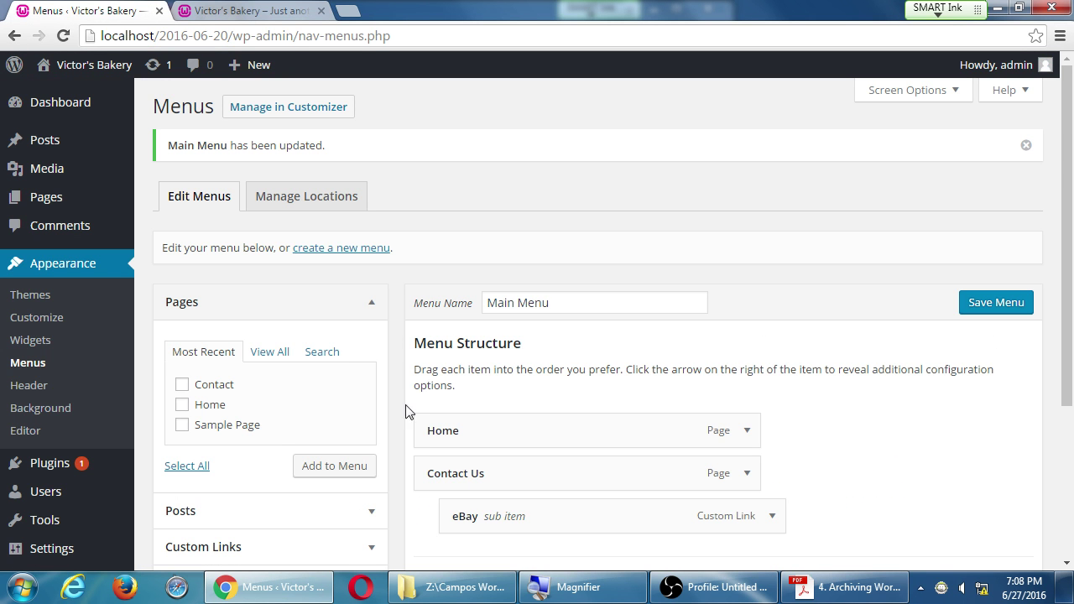
{"action": "left_click", "coordinate": [260, 10]}
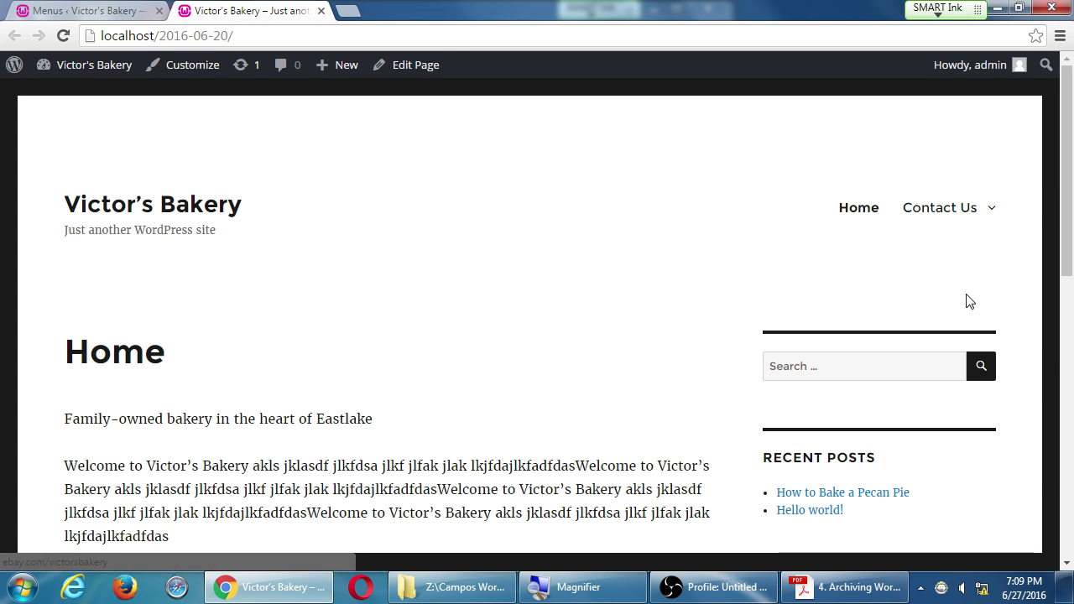
{"action": "mouse_move", "coordinate": [954, 228]}
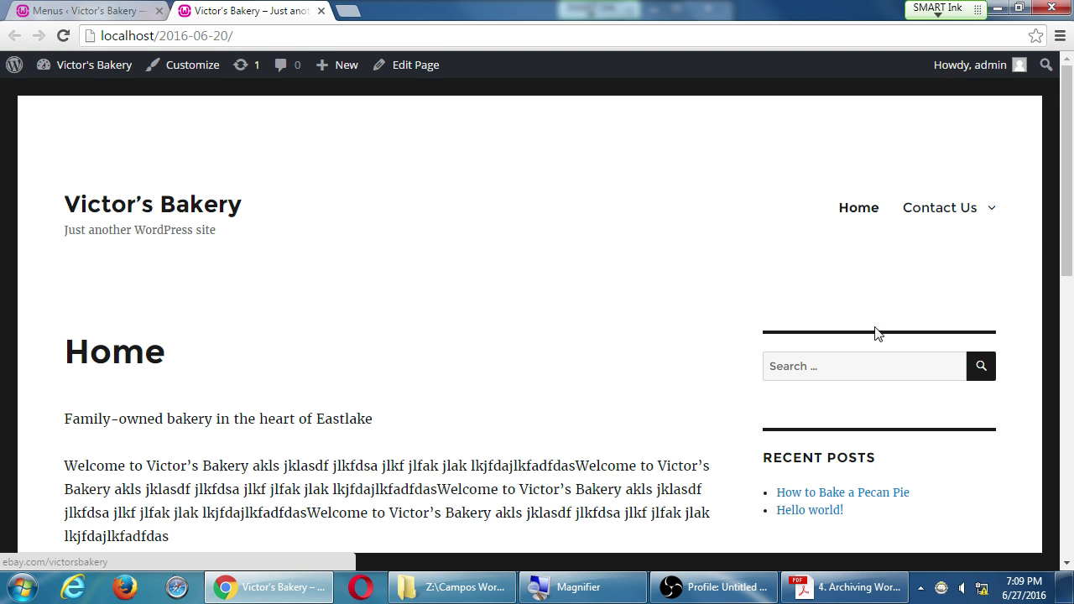
{"action": "left_click", "coordinate": [134, 10]}
{"action": "scroll", "coordinate": [403, 424], "scroll_direction": "down", "scroll_amount": 3}
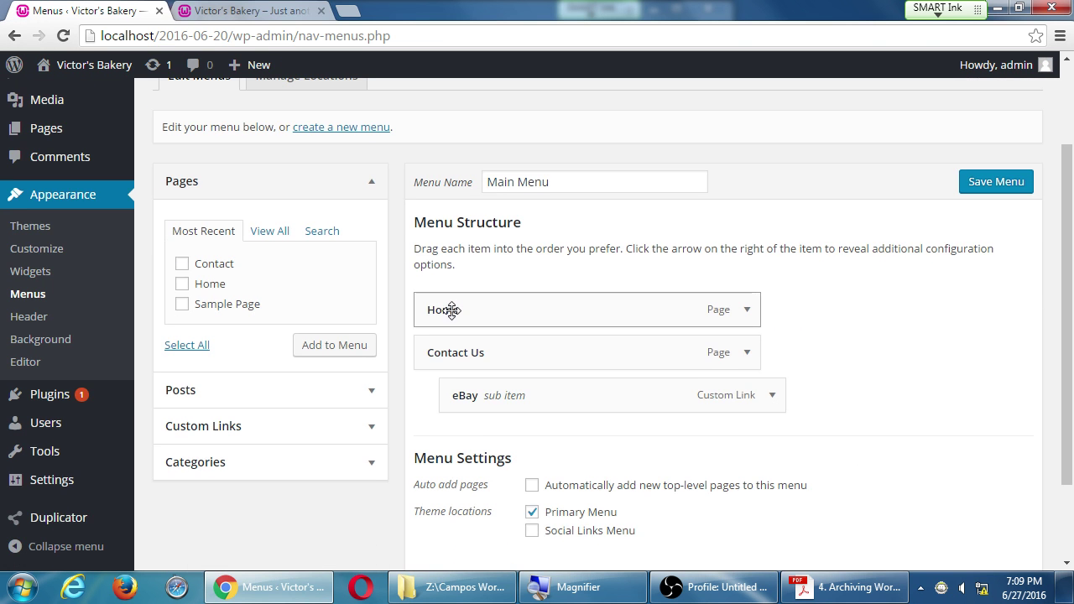
Step: Nest Home under Contact Us below eBay, save, and verify it on the reloaded site
{"action": "left_click_drag", "start_coordinate": [452, 309], "coordinate": [489, 433]}
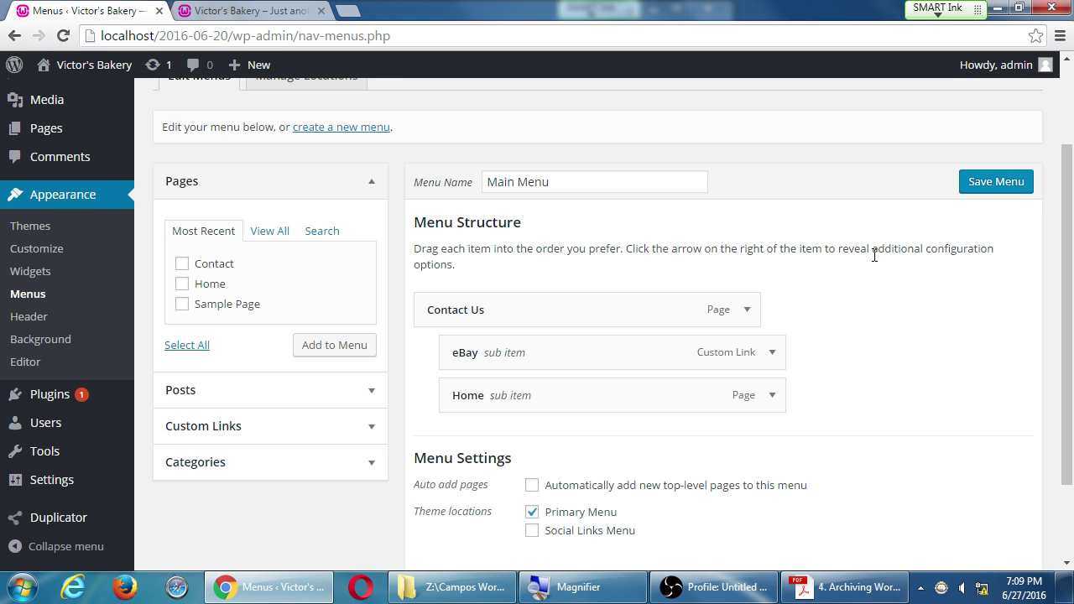
{"action": "left_click", "coordinate": [982, 183]}
{"action": "left_click", "coordinate": [244, 10]}
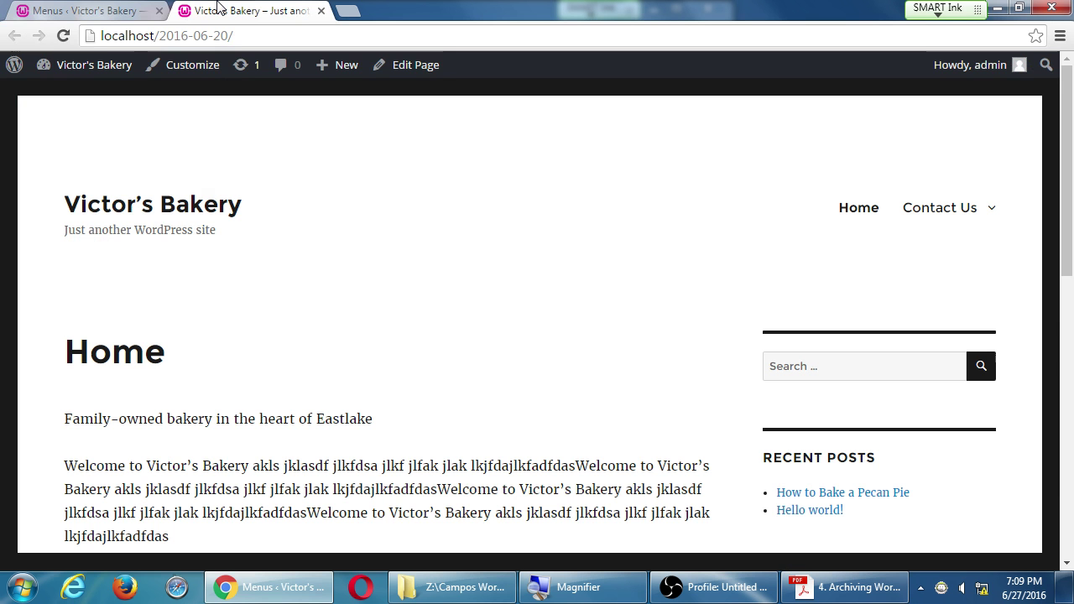
{"action": "key", "text": "F5"}
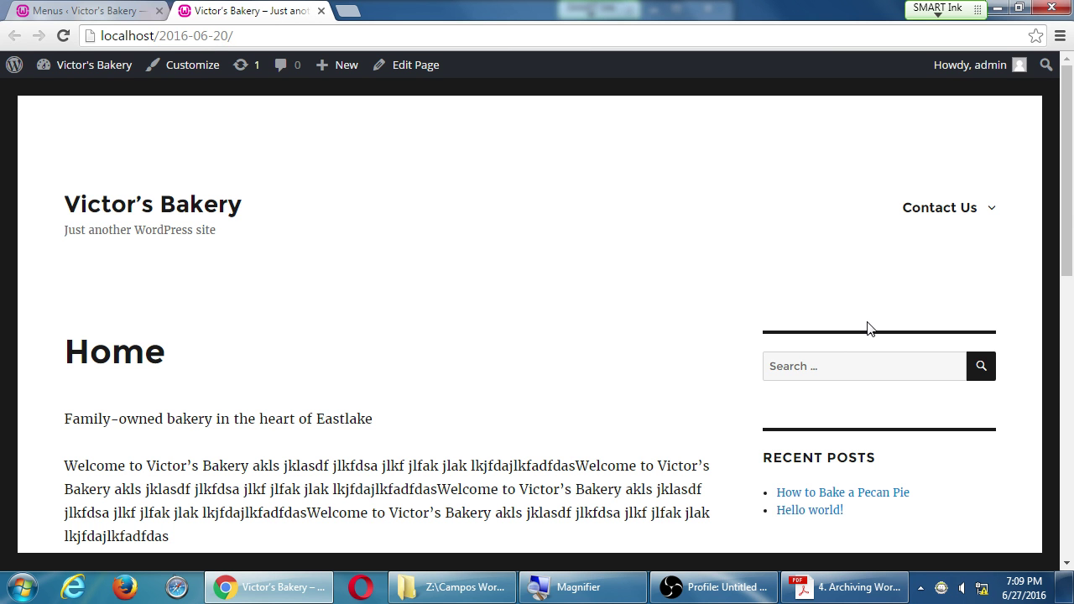
{"action": "mouse_move", "coordinate": [942, 224]}
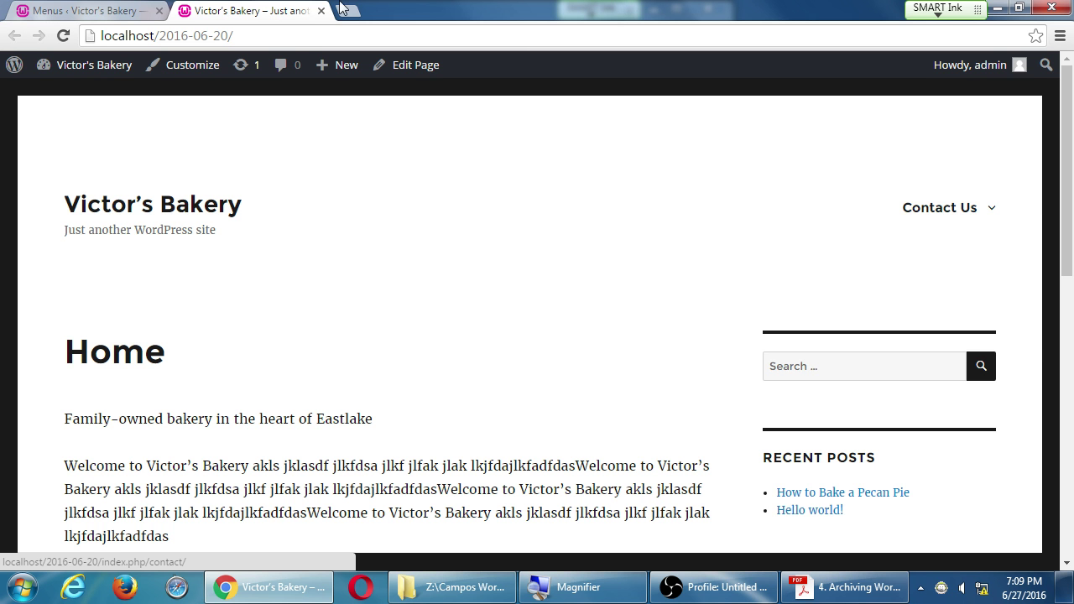
{"action": "left_click", "coordinate": [84, 10]}
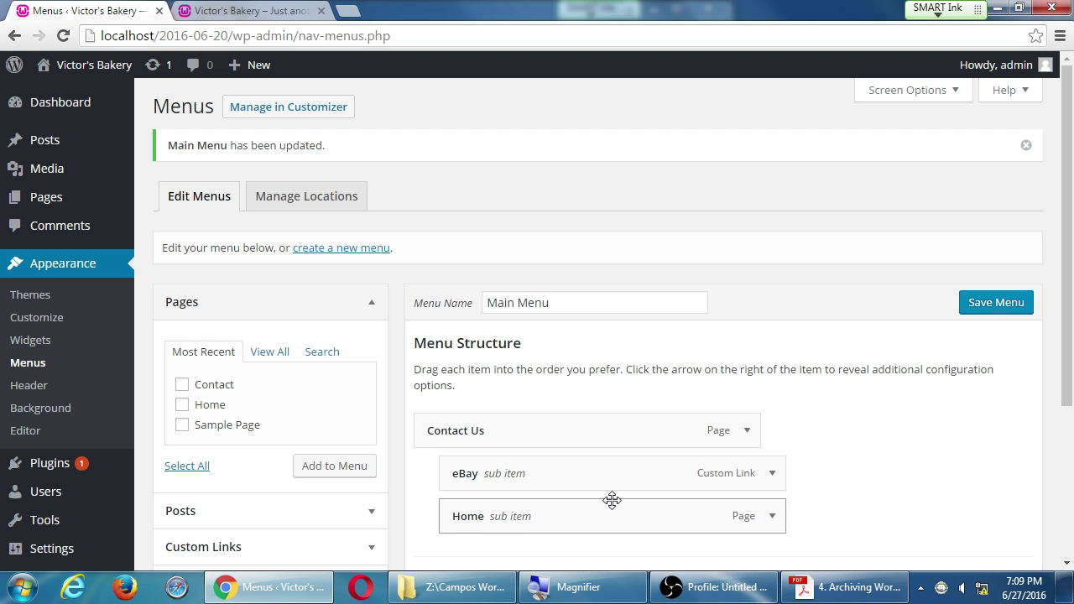
Step: Indent Home under eBay, save, and check the Contact Us > eBay > Home flyout
{"action": "key", "text": "super+plus"}
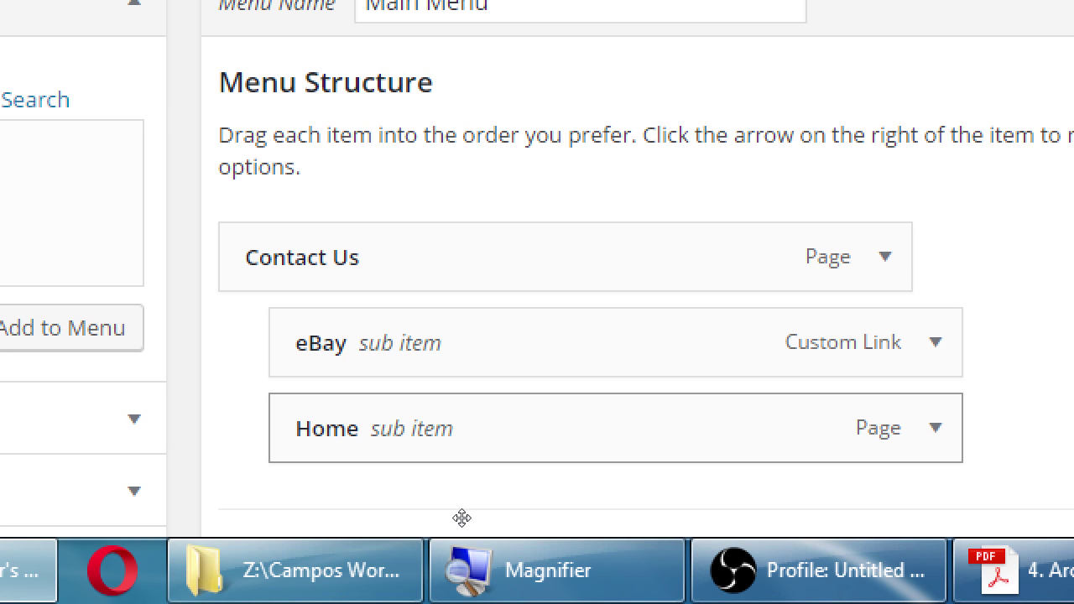
{"action": "left_click_drag", "start_coordinate": [463, 517], "coordinate": [499, 527]}
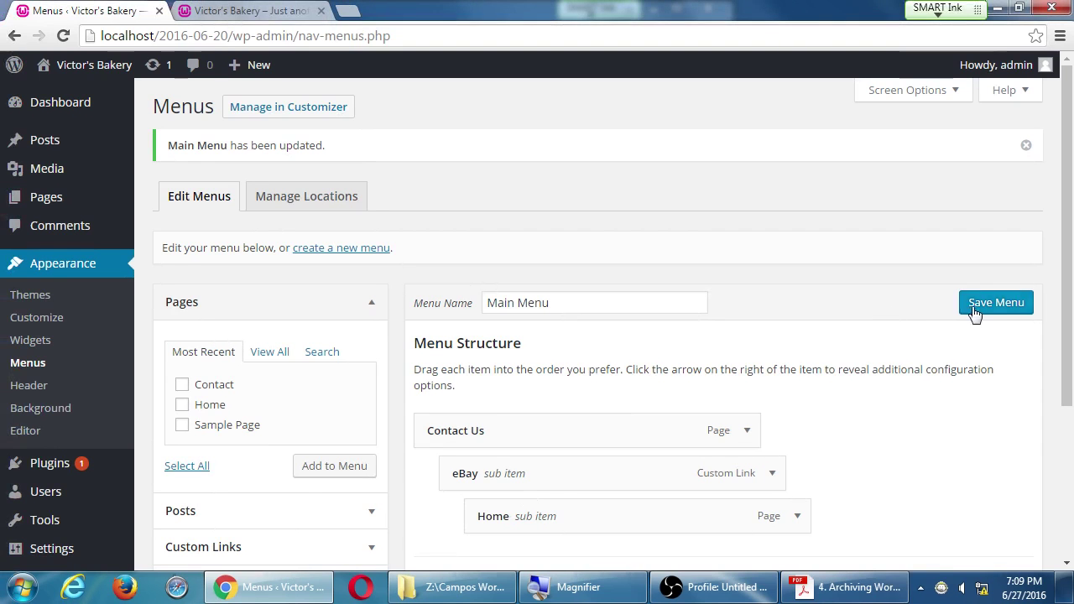
{"action": "left_click", "coordinate": [974, 309]}
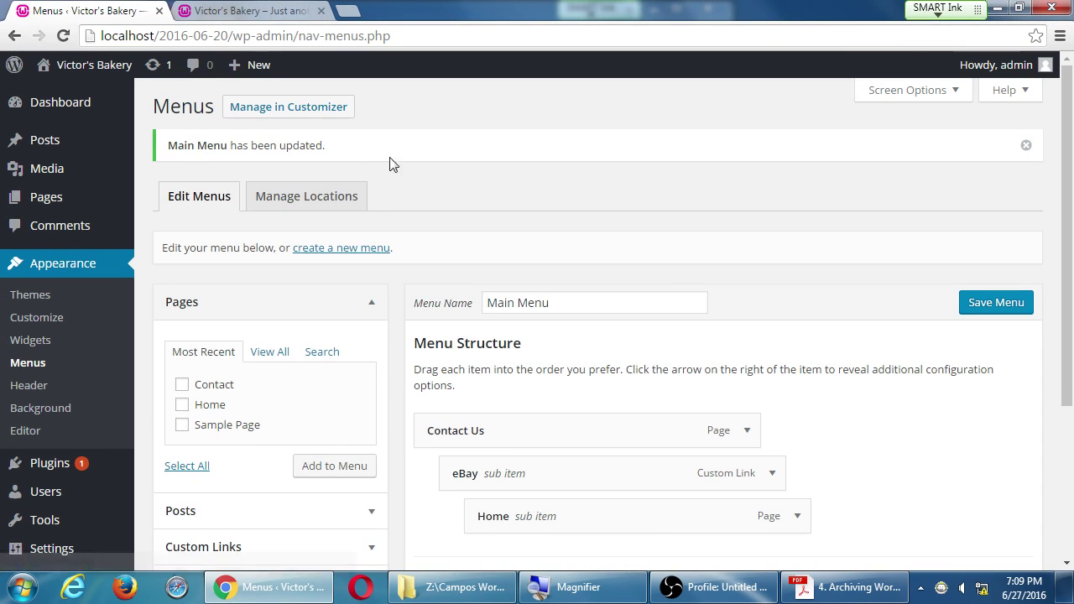
{"action": "left_click", "coordinate": [264, 9]}
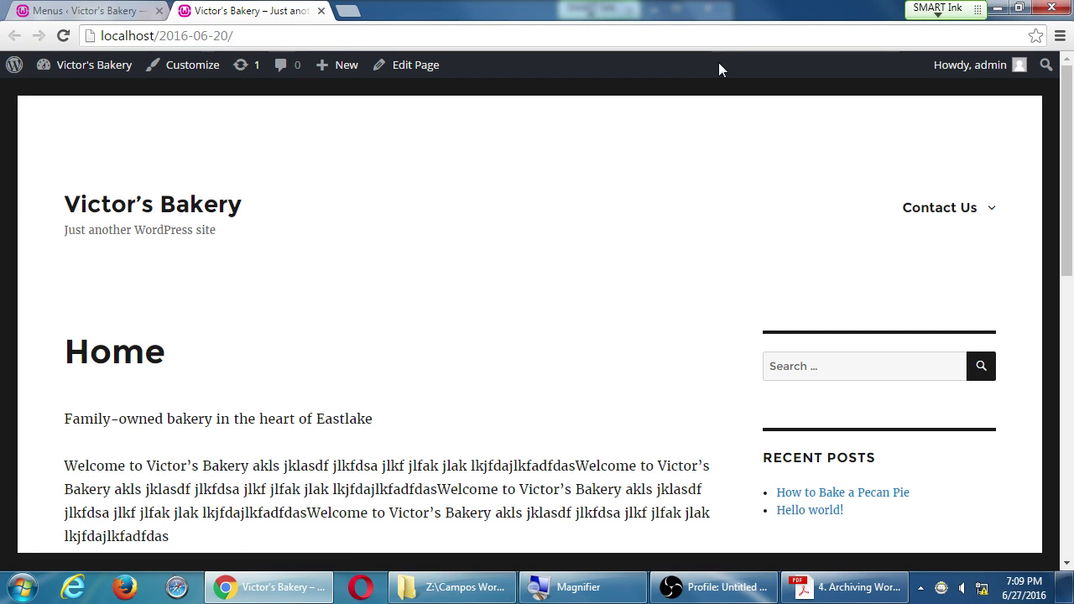
{"action": "key", "text": "F5"}
{"action": "mouse_move", "coordinate": [921, 202]}
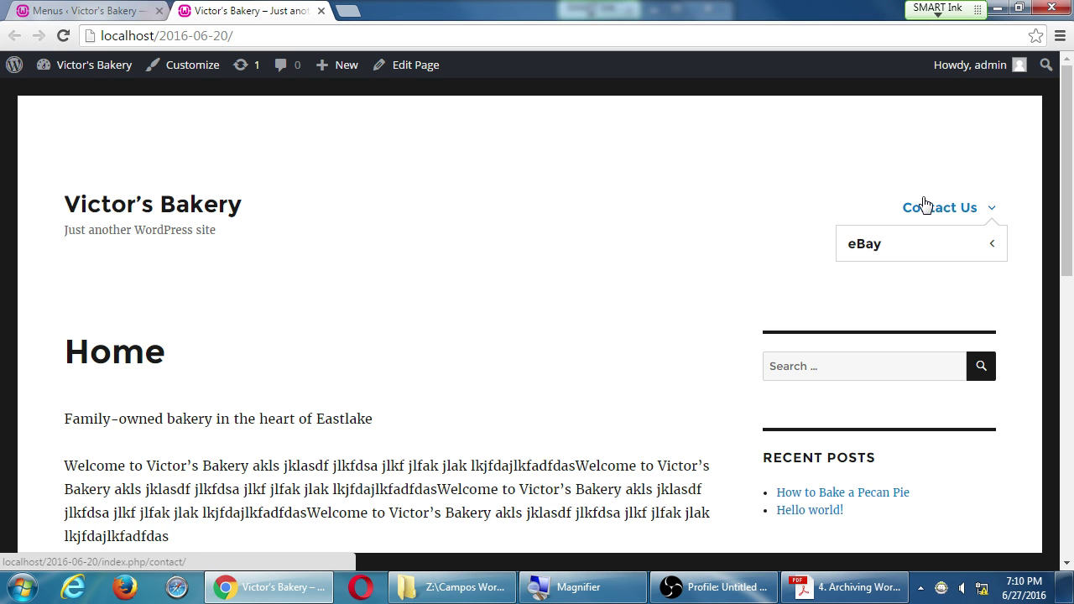
{"action": "mouse_move", "coordinate": [914, 245]}
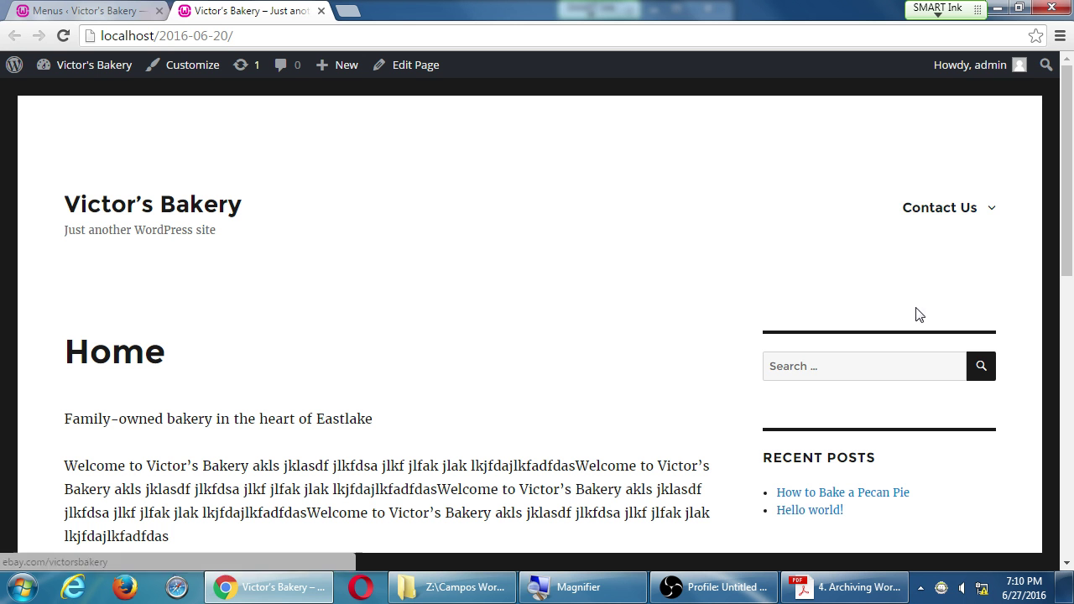
{"action": "key", "text": "ctrl+shift+Tab"}
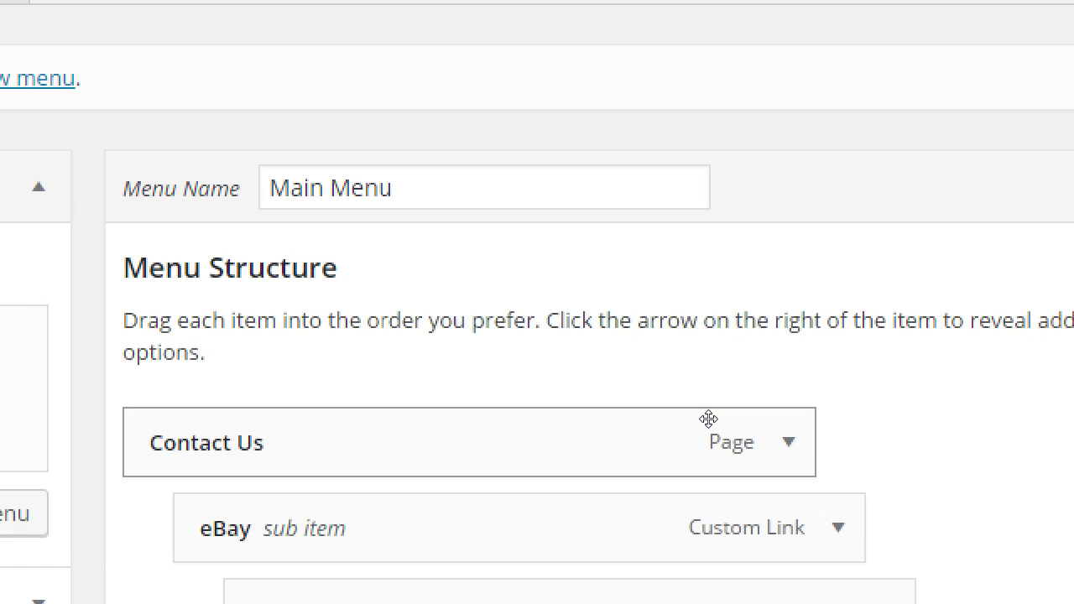
{"action": "scroll", "coordinate": [709, 419], "scroll_direction": "down", "scroll_amount": 3}
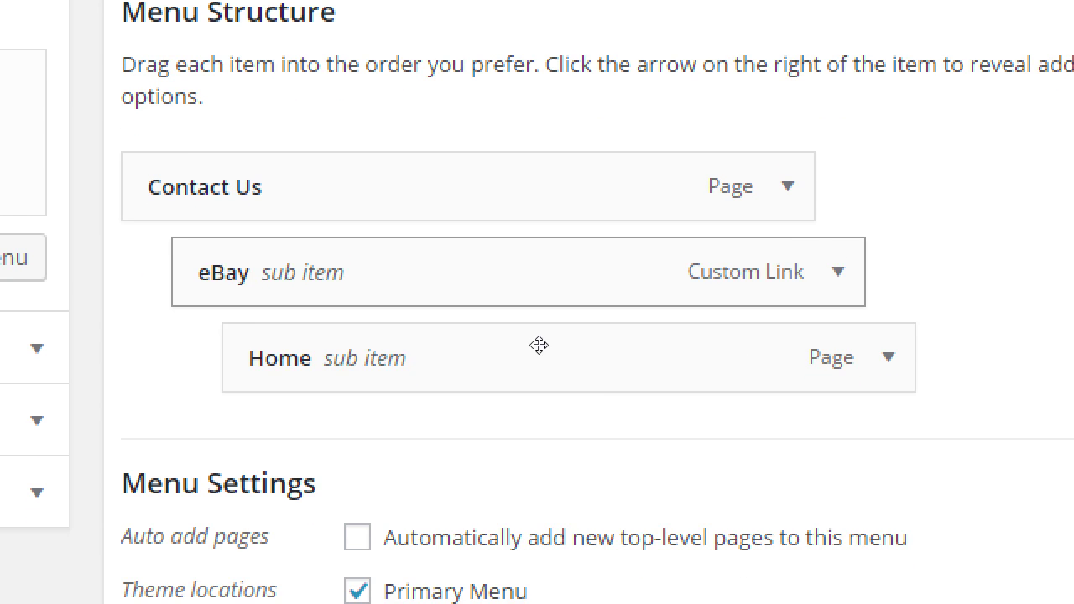
{"action": "left_click_drag", "start_coordinate": [540, 345], "coordinate": [511, 362]}
{"action": "left_click_drag", "start_coordinate": [512, 366], "coordinate": [439, 303]}
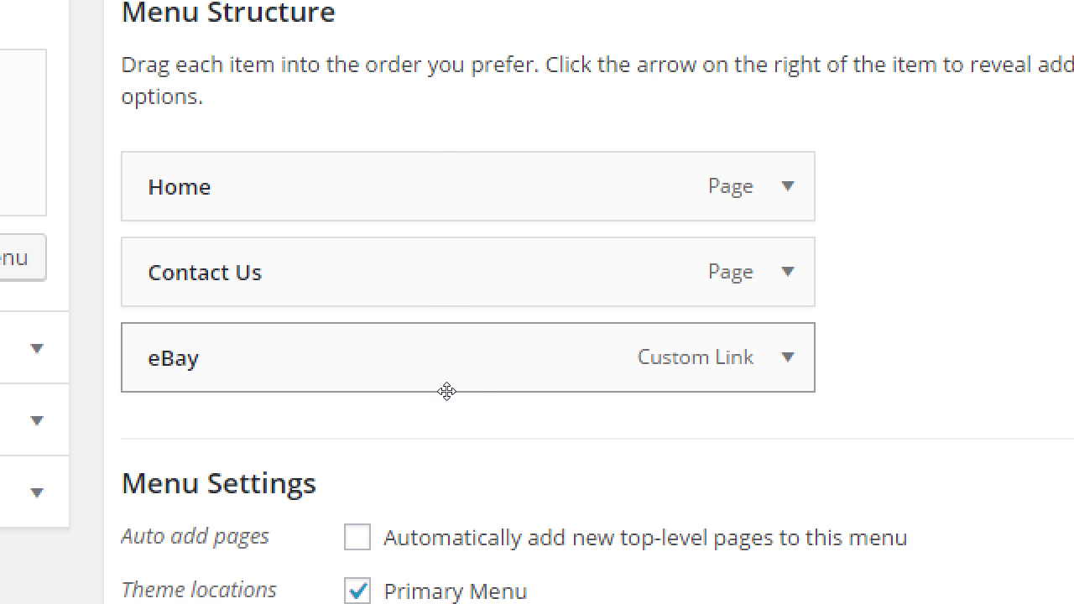
{"action": "left_click_drag", "start_coordinate": [463, 393], "coordinate": [465, 395]}
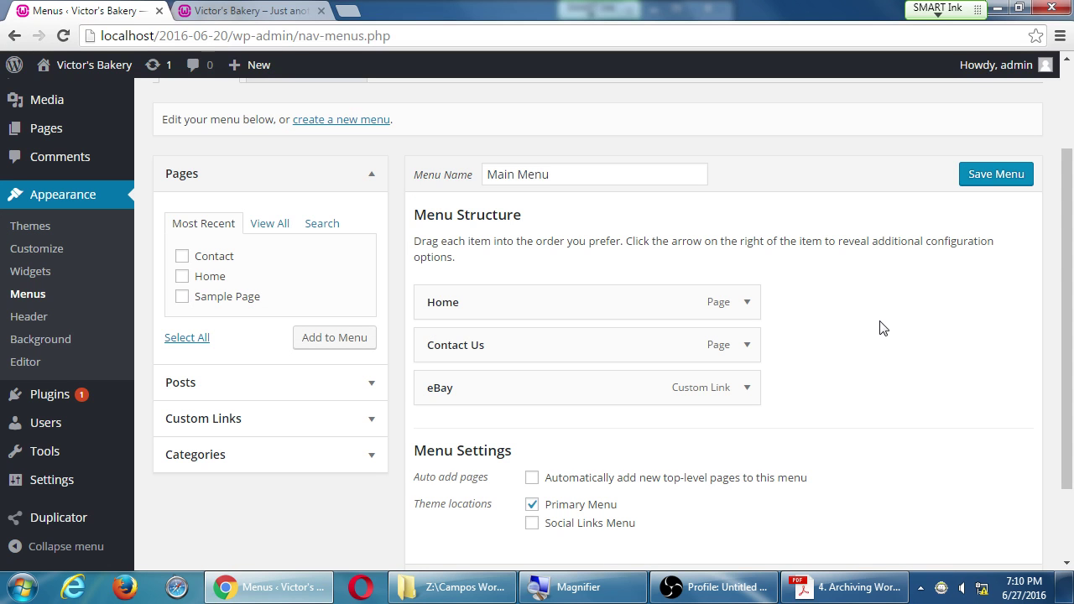
Step: Save the flat Home, Contact Us, eBay menu until 'Main Menu has been updated.' appears
{"action": "left_click", "coordinate": [973, 183]}
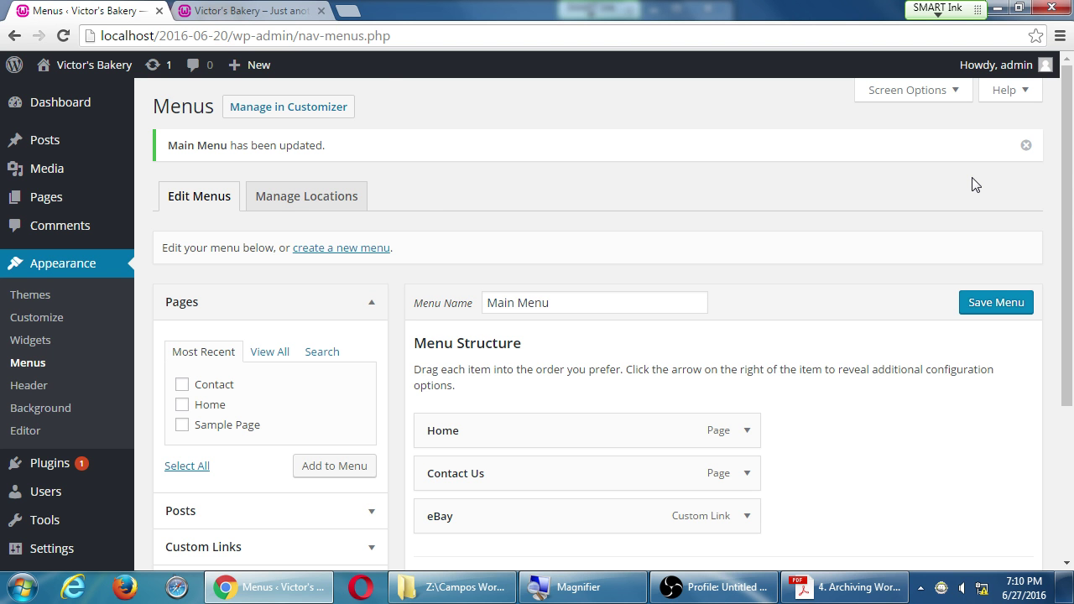
{"action": "scroll", "coordinate": [831, 170], "scroll_direction": "down", "scroll_amount": 3}
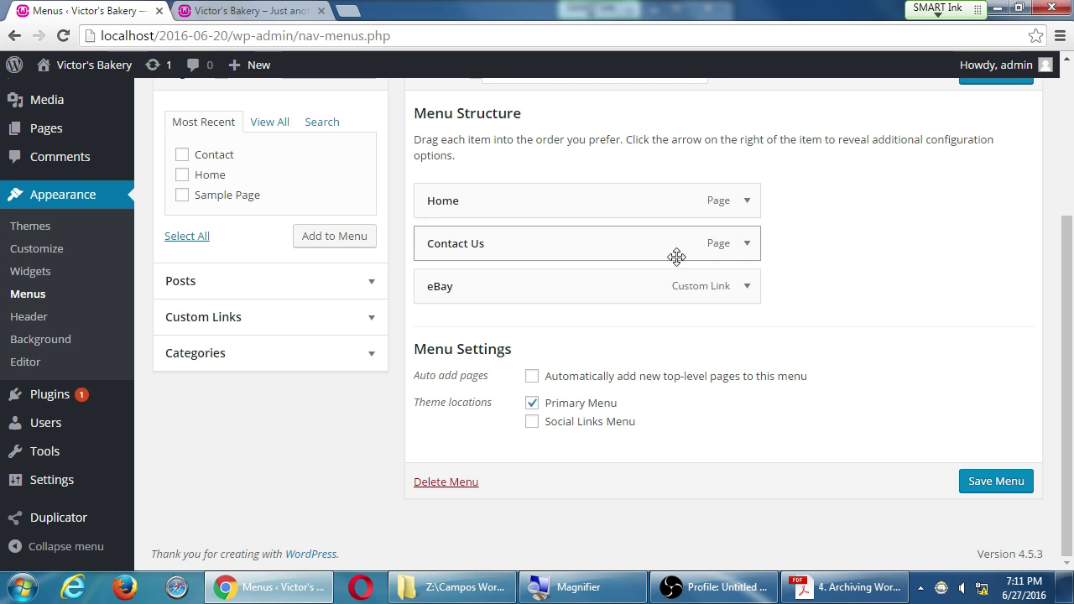
{"action": "scroll", "coordinate": [824, 107], "scroll_direction": "up", "scroll_amount": 2}
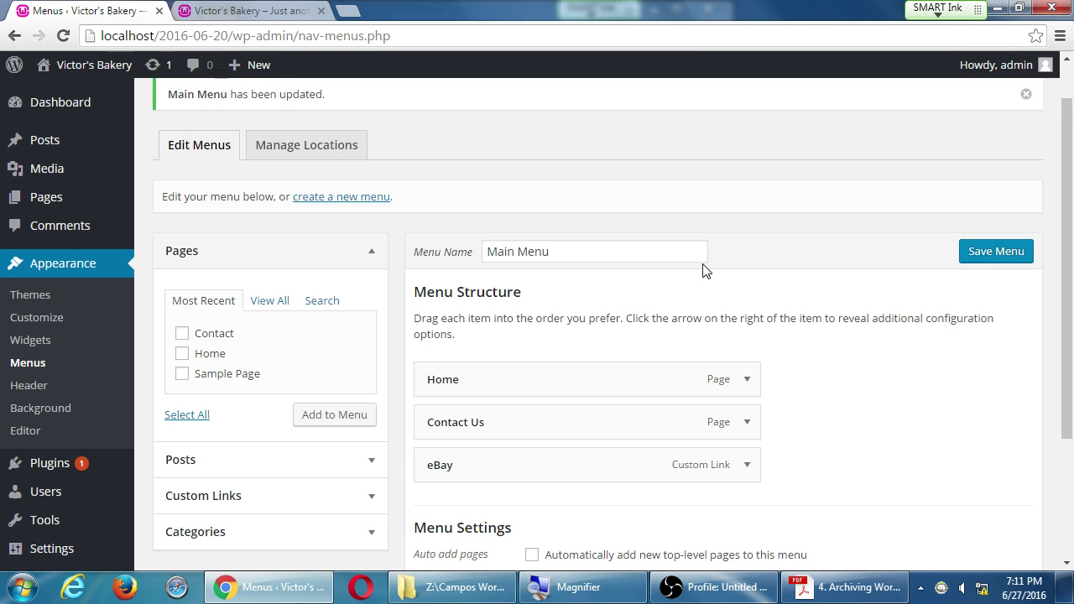
{"action": "scroll", "coordinate": [703, 270], "scroll_direction": "down", "scroll_amount": 2}
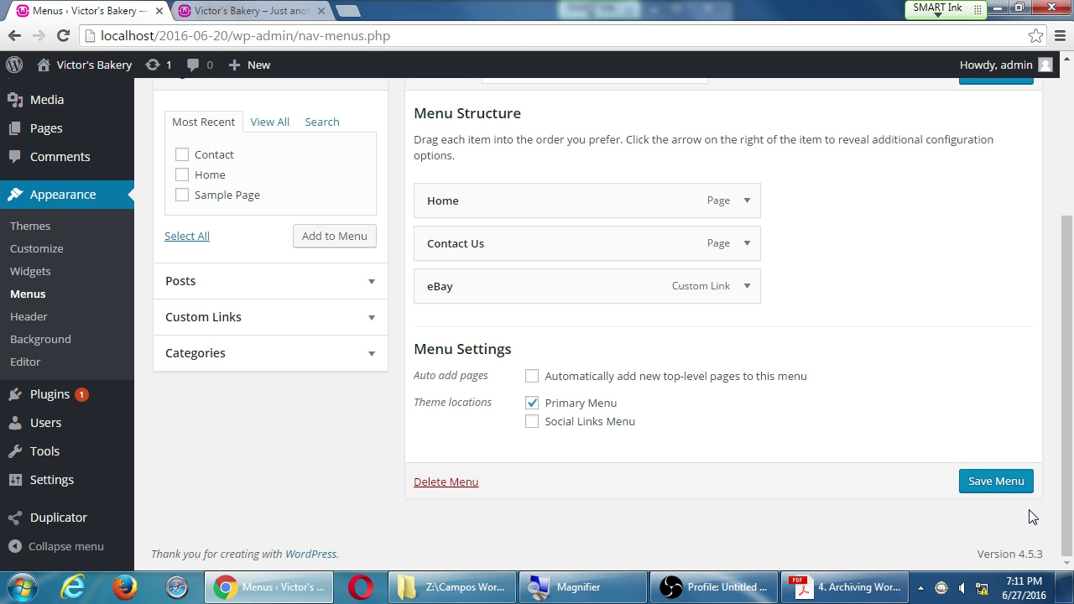
{"action": "left_click", "coordinate": [992, 481]}
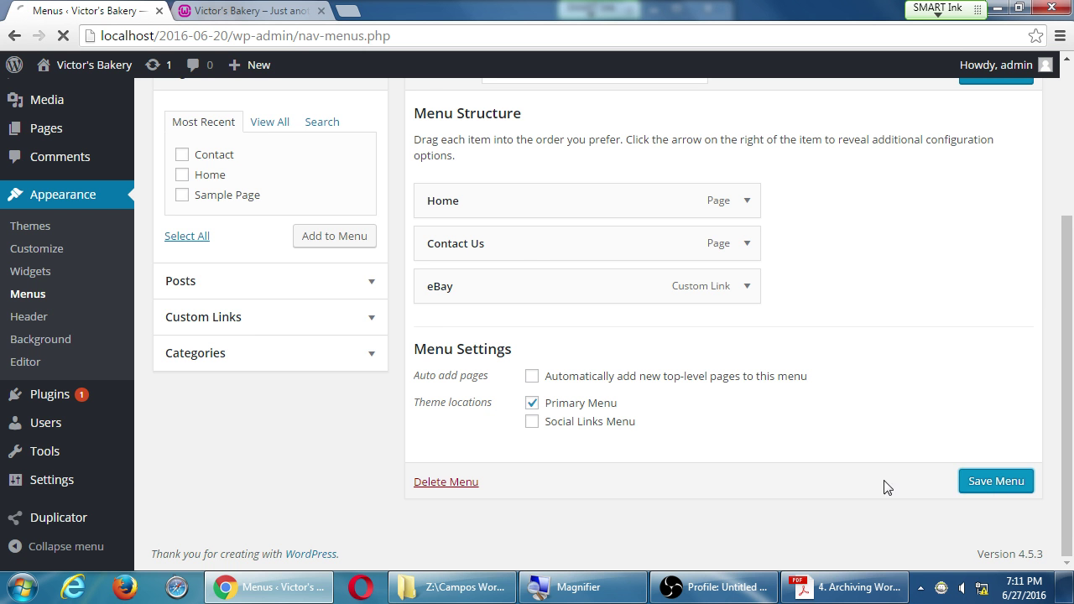
{"action": "scroll", "coordinate": [646, 430], "scroll_direction": "down", "scroll_amount": 1}
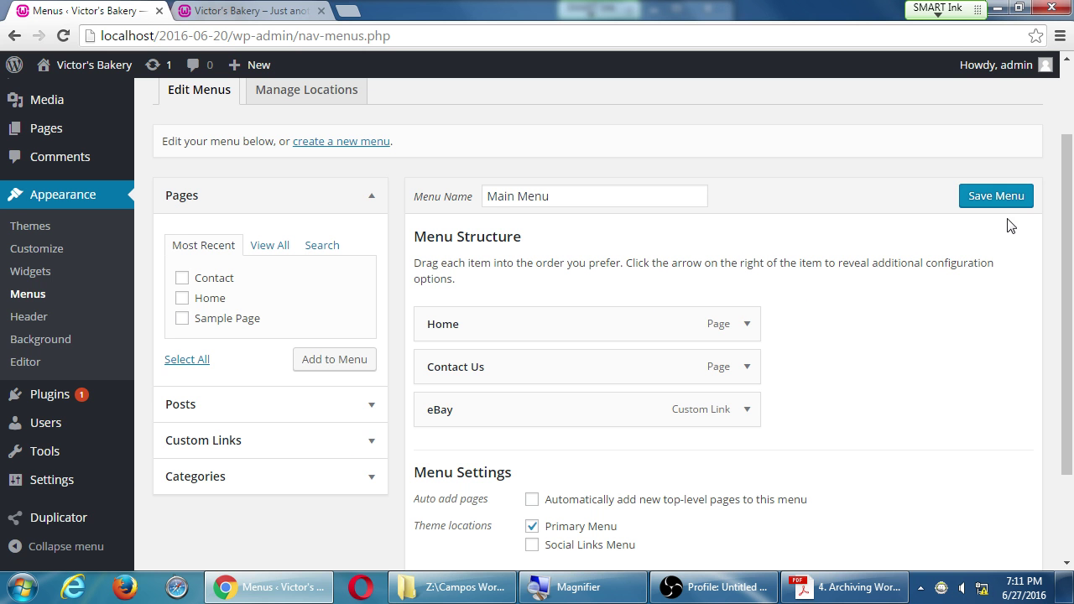
{"action": "left_click", "coordinate": [991, 206]}
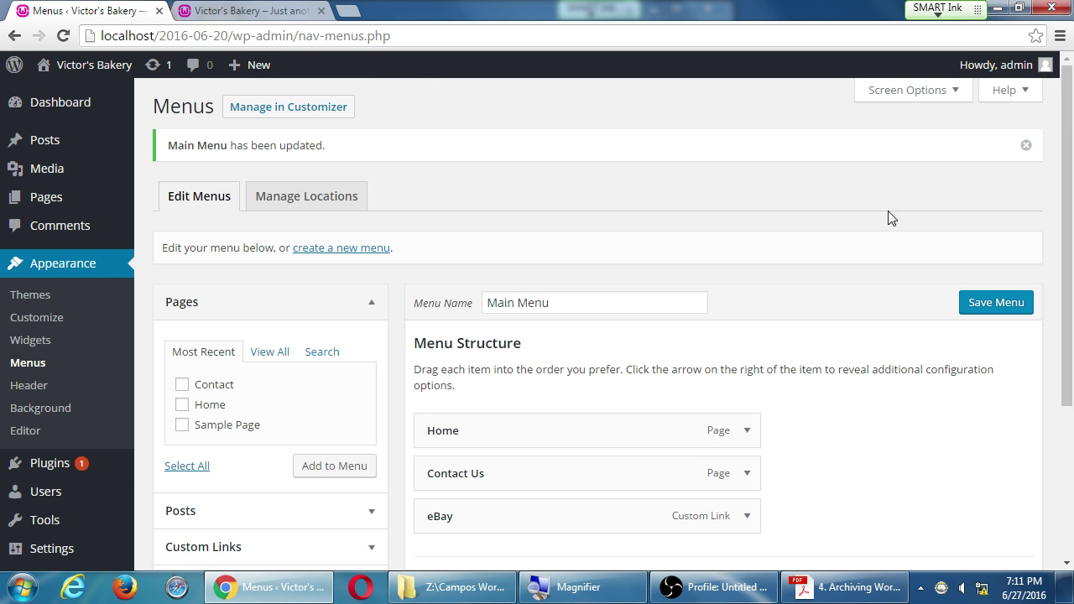
{"action": "left_click", "coordinate": [990, 303]}
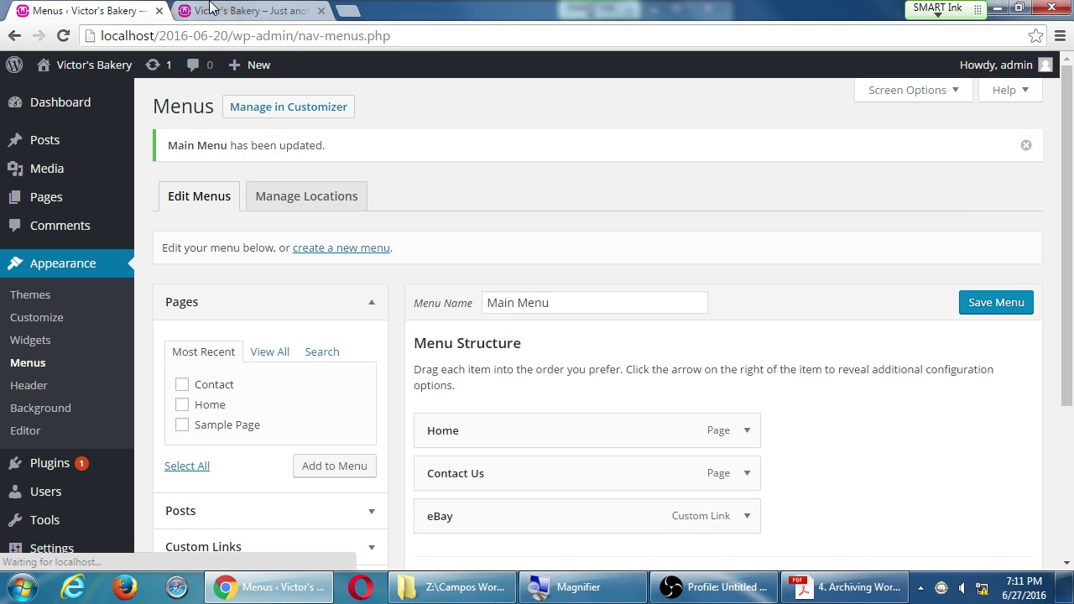
Step: Reload the Victor's Bakery home page so its header menu shows Home, Contact Us and eBay
{"action": "left_click", "coordinate": [252, 10]}
{"action": "left_click", "coordinate": [64, 37]}
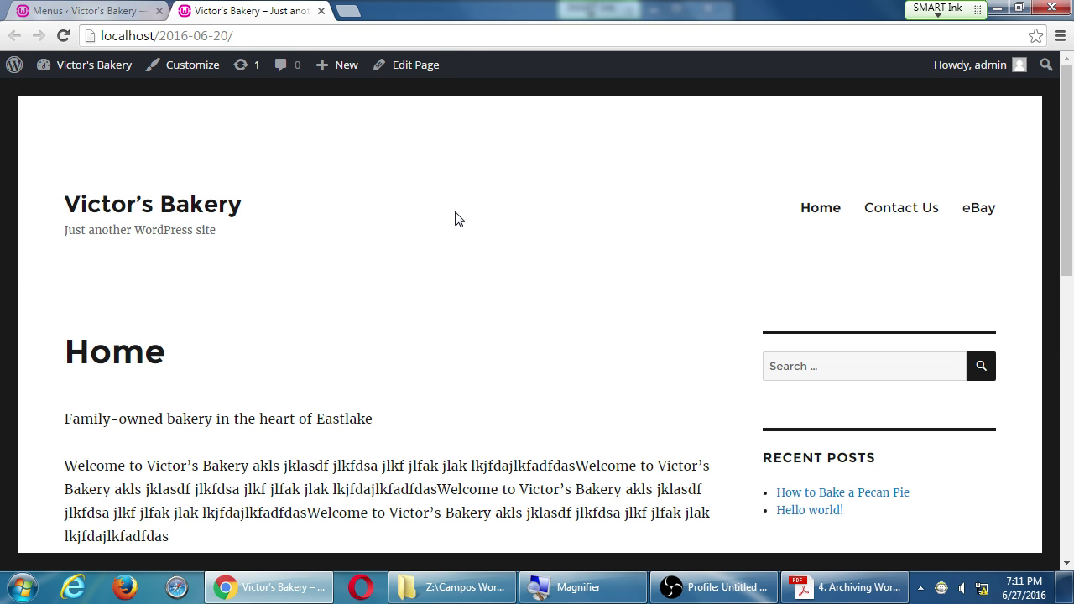
{"action": "left_click", "coordinate": [684, 591]}
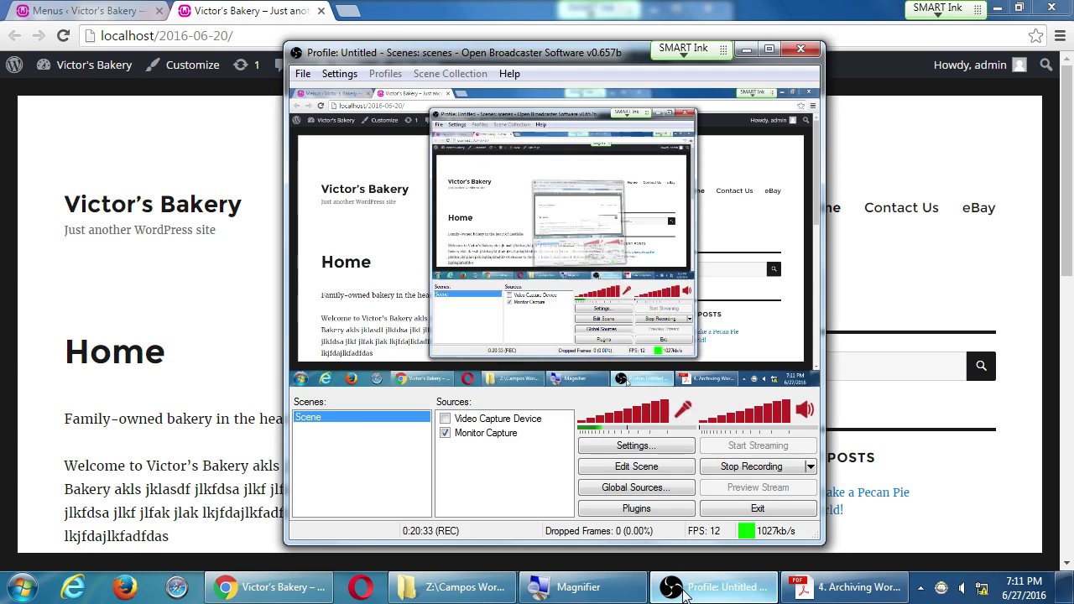
{"action": "left_click", "coordinate": [684, 593]}
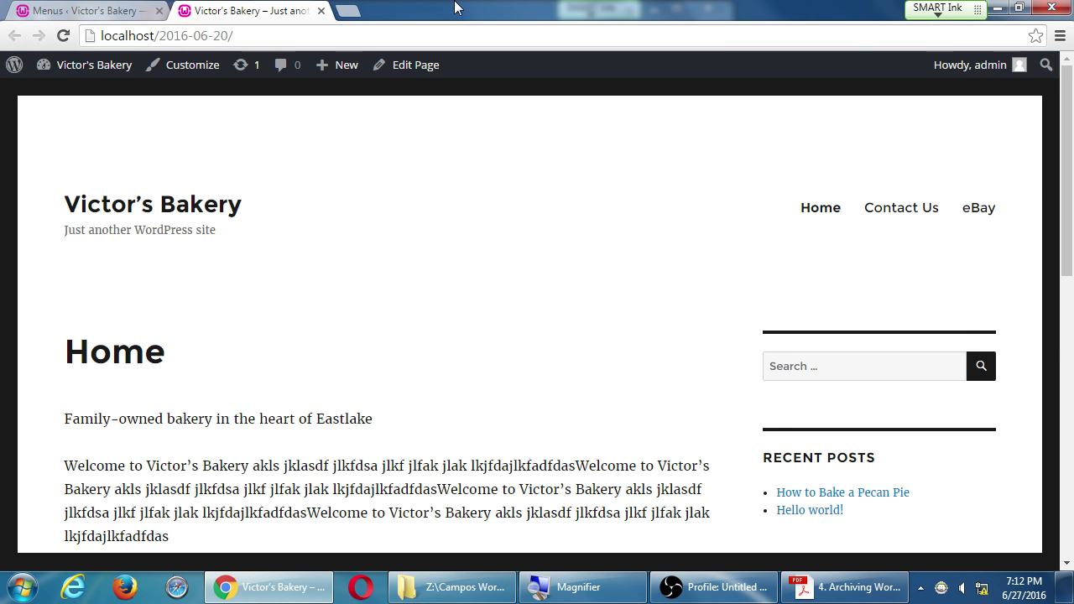
Step: Open the Menus editor from the live site and toggle the Social Links Menu location on and off
{"action": "scroll", "coordinate": [653, 442], "scroll_direction": "down", "scroll_amount": 3}
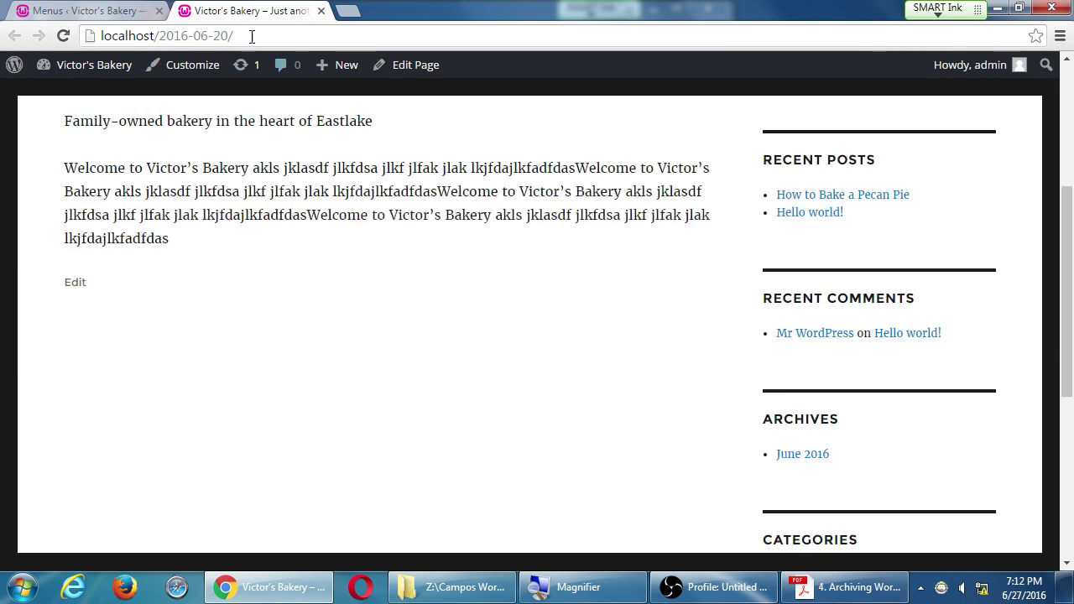
{"action": "mouse_move", "coordinate": [94, 69]}
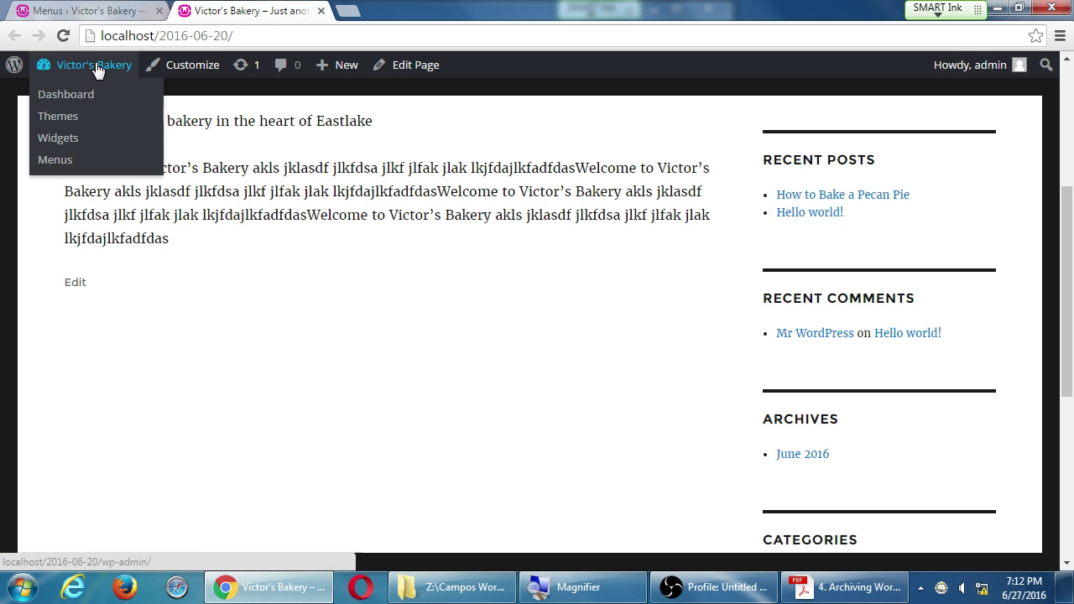
{"action": "left_click", "coordinate": [75, 159]}
{"action": "scroll", "coordinate": [587, 143], "scroll_direction": "down", "scroll_amount": 3}
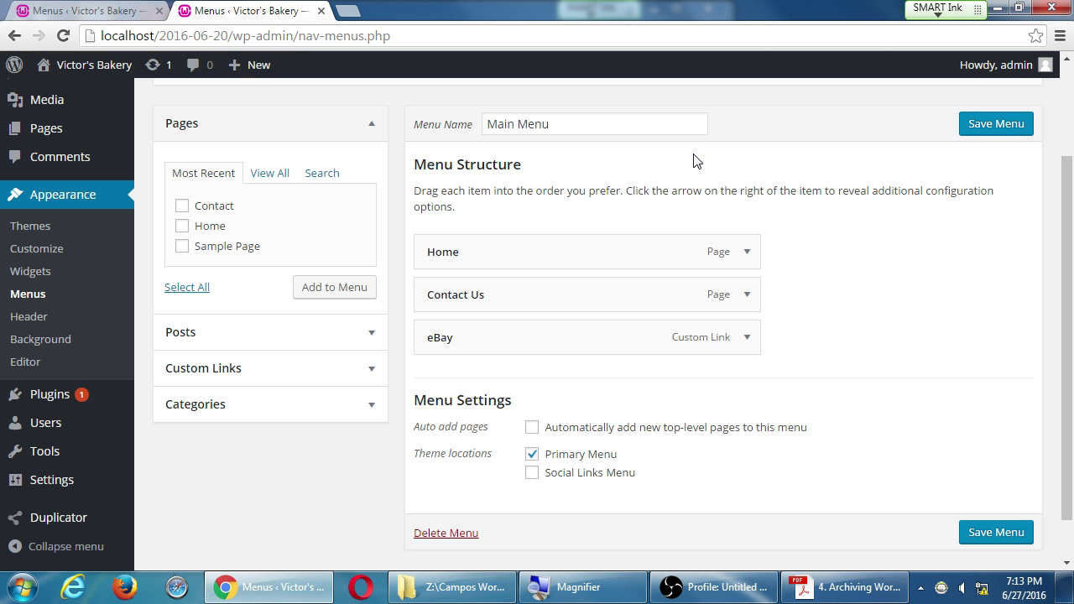
{"action": "scroll", "coordinate": [758, 221], "scroll_direction": "up", "scroll_amount": 2}
{"action": "scroll", "coordinate": [709, 291], "scroll_direction": "down", "scroll_amount": 2}
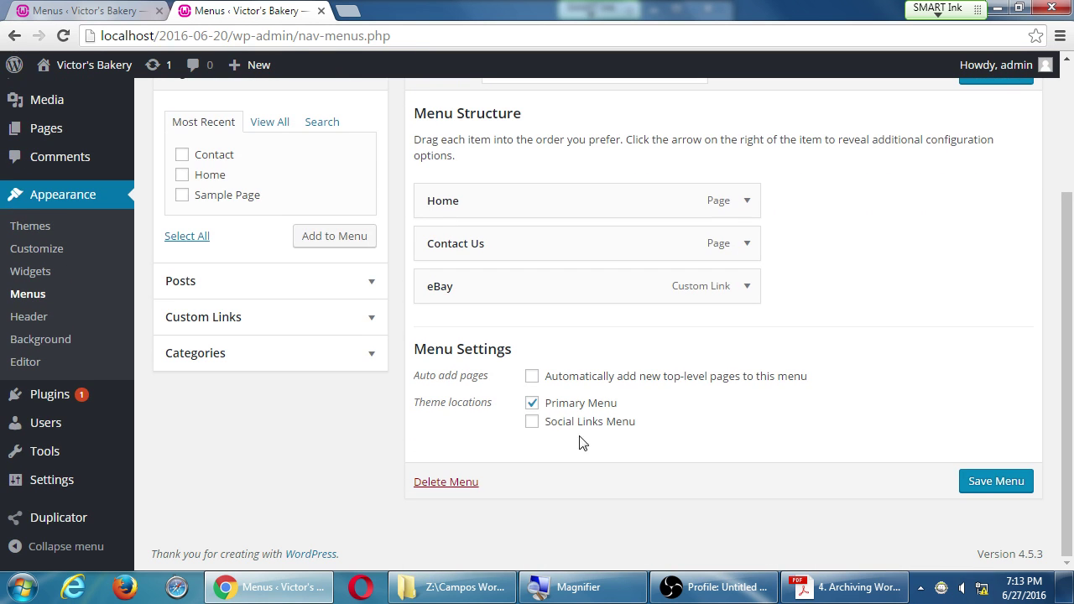
{"action": "left_click", "coordinate": [532, 423]}
{"action": "left_click", "coordinate": [532, 423]}
Step: Expand and then collapse the Custom Links panel in the Menus editor
{"action": "left_click", "coordinate": [304, 317]}
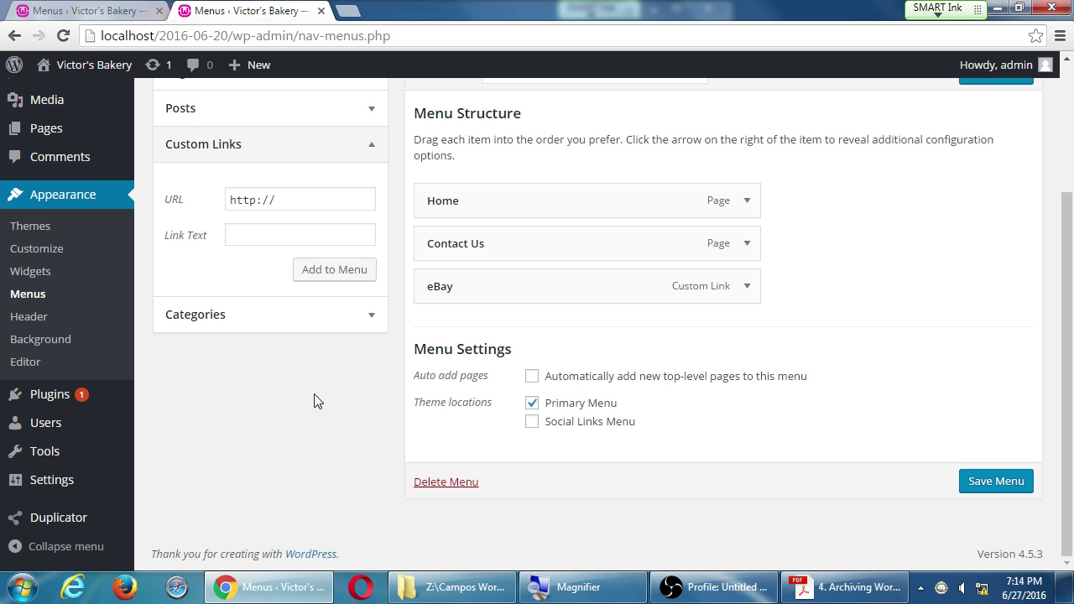
{"action": "scroll", "coordinate": [277, 504], "scroll_direction": "up", "scroll_amount": 3}
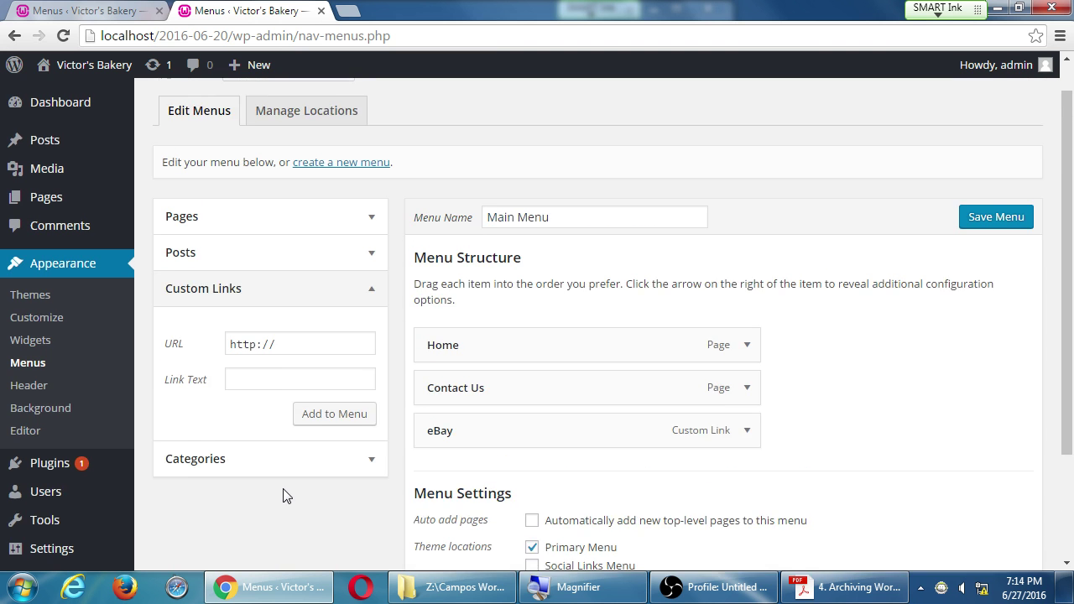
{"action": "scroll", "coordinate": [285, 490], "scroll_direction": "down", "scroll_amount": 1}
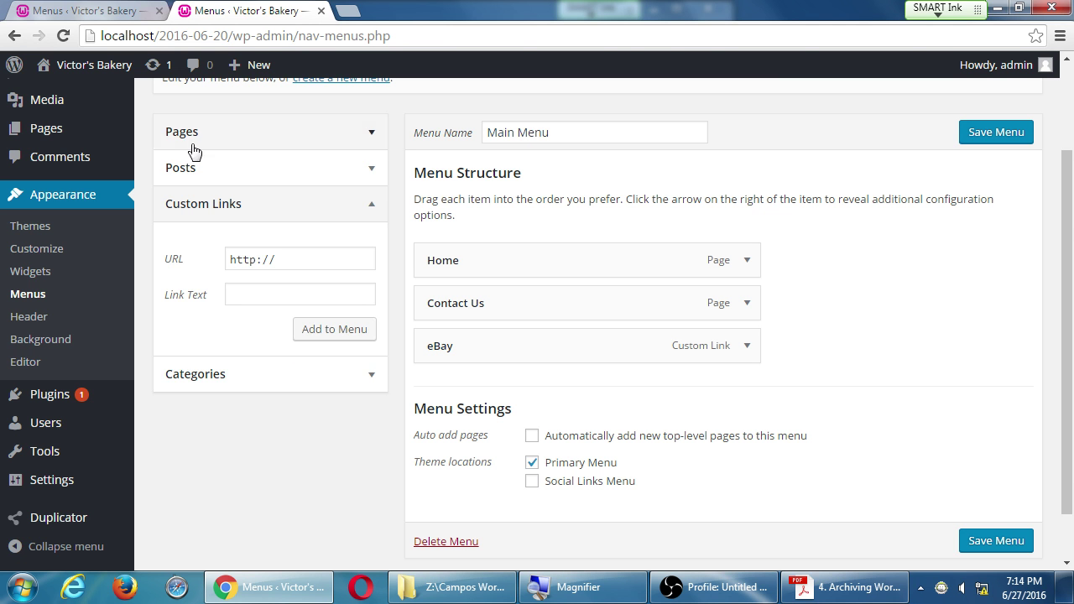
{"action": "left_click", "coordinate": [256, 216]}
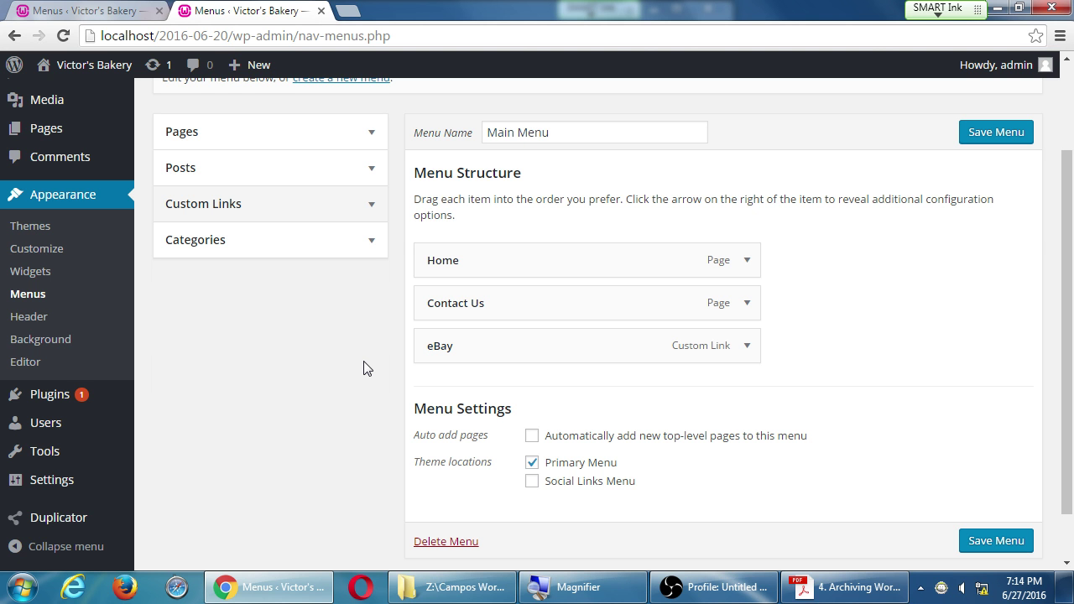
{"action": "scroll", "coordinate": [578, 313], "scroll_direction": "up", "scroll_amount": 2}
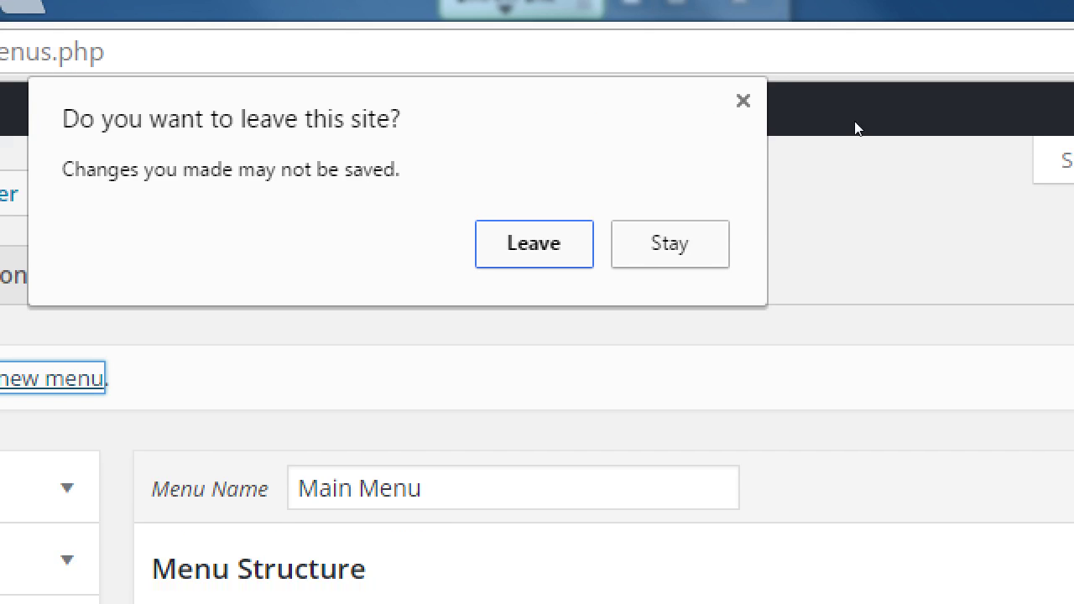
Step: Leave the unsaved page and create an empty menu named 'Social Menu'
{"action": "key", "text": "Escape"}
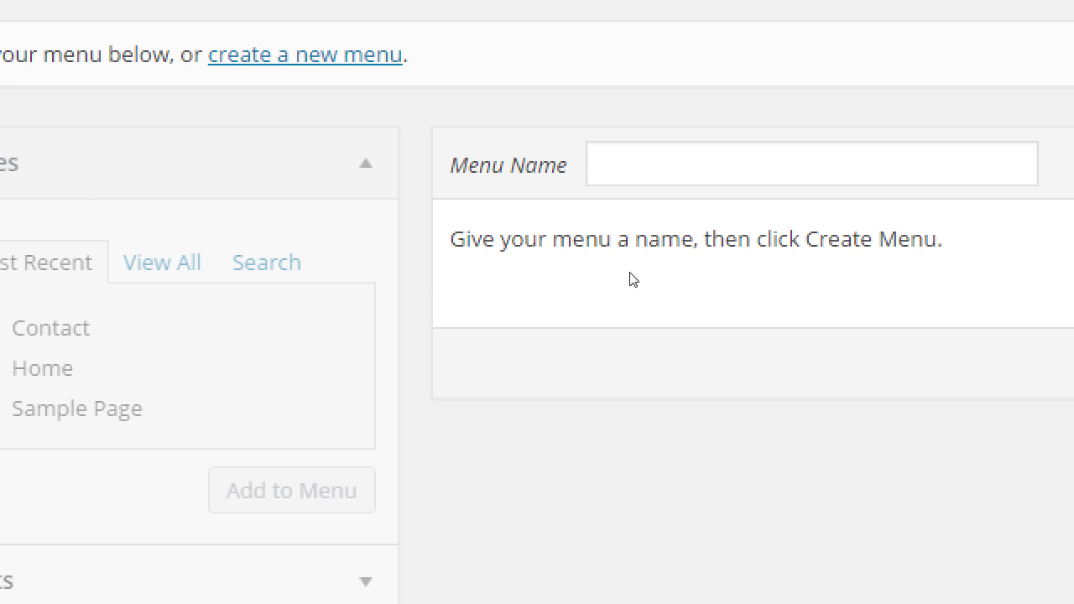
{"action": "type", "text": "Social Menu"}
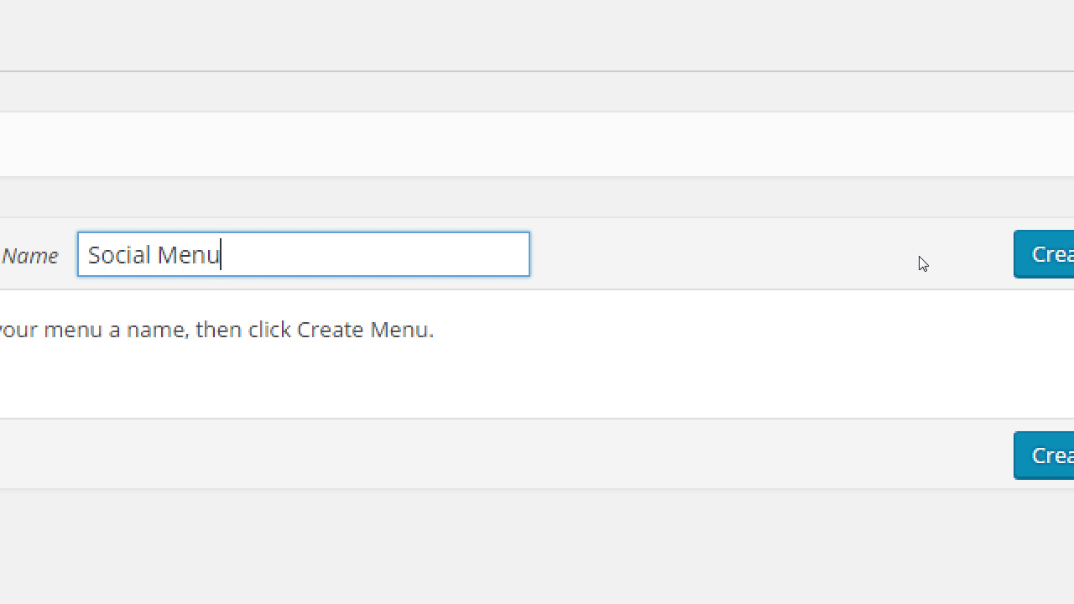
{"action": "key", "text": "super+minus"}
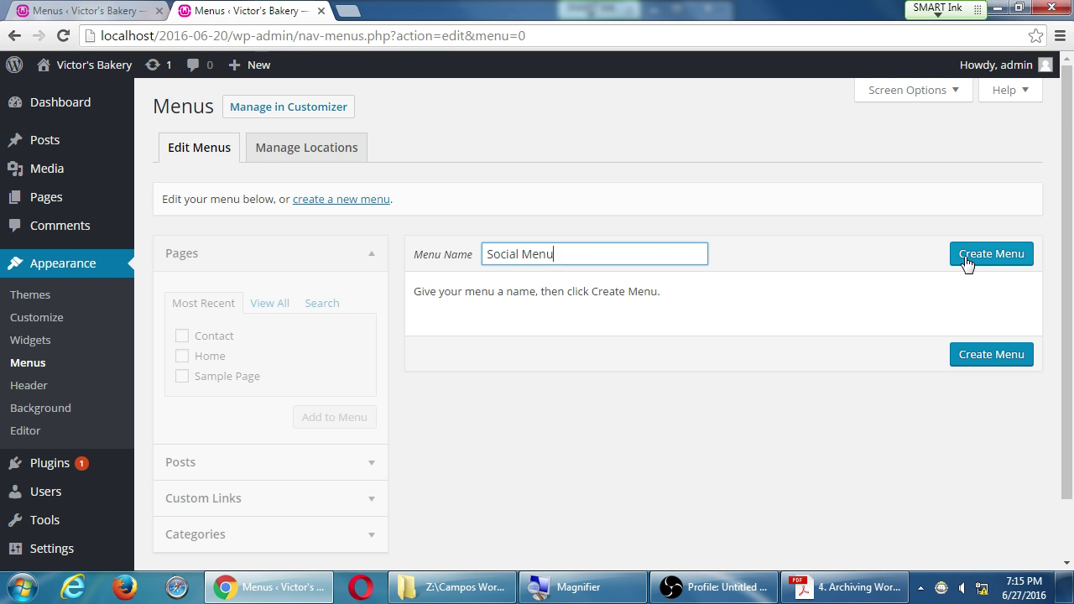
{"action": "left_click", "coordinate": [966, 262]}
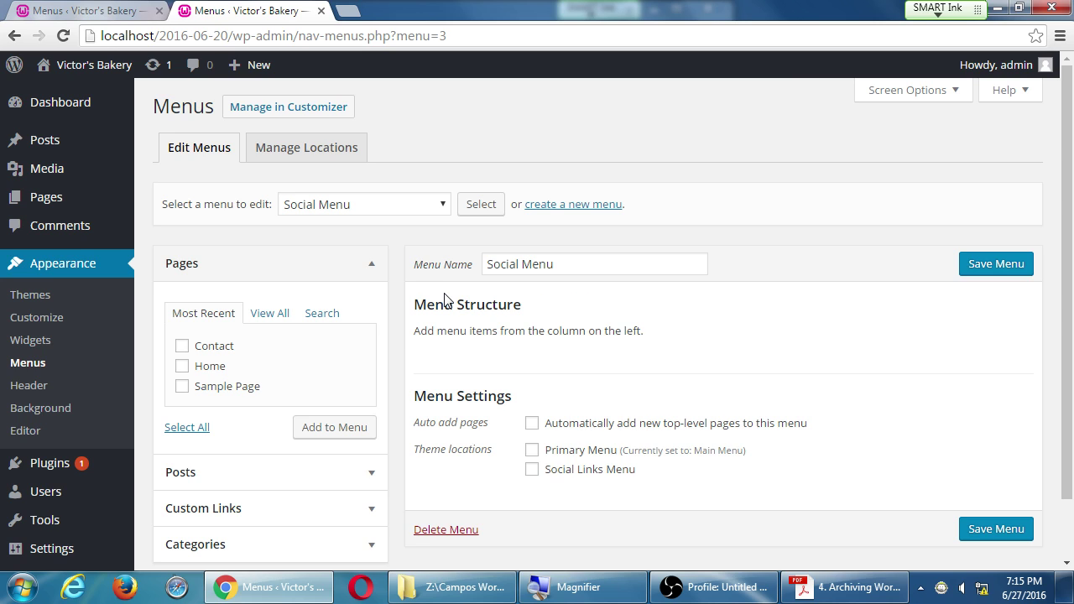
Step: Save Social Menu with the Social Links Menu theme location assigned
{"action": "key", "text": "super+plus"}
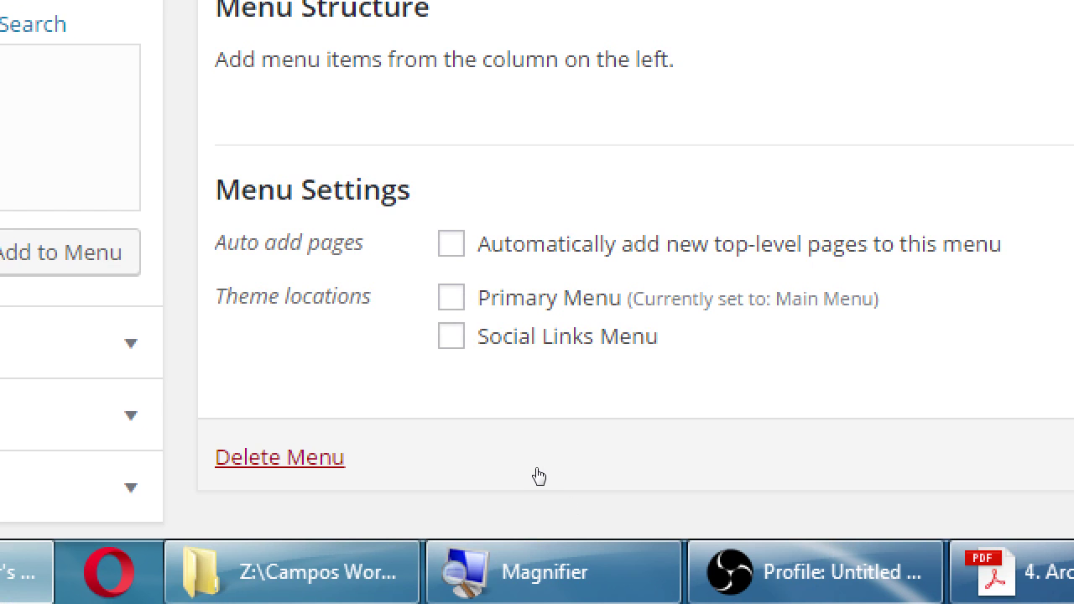
{"action": "key", "text": "space"}
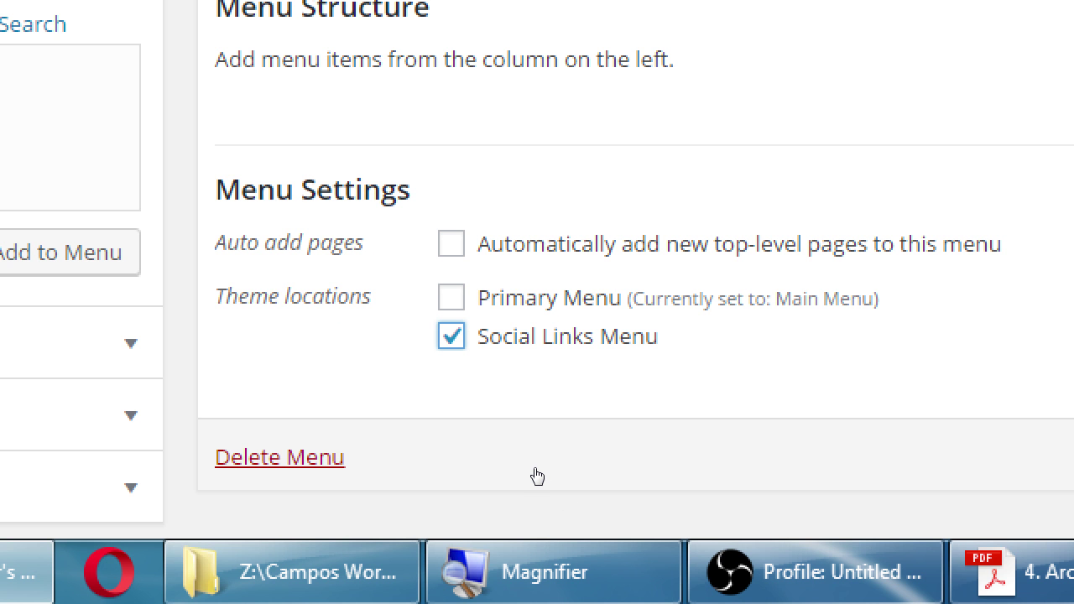
{"action": "key", "text": "space"}
{"action": "key", "text": "space"}
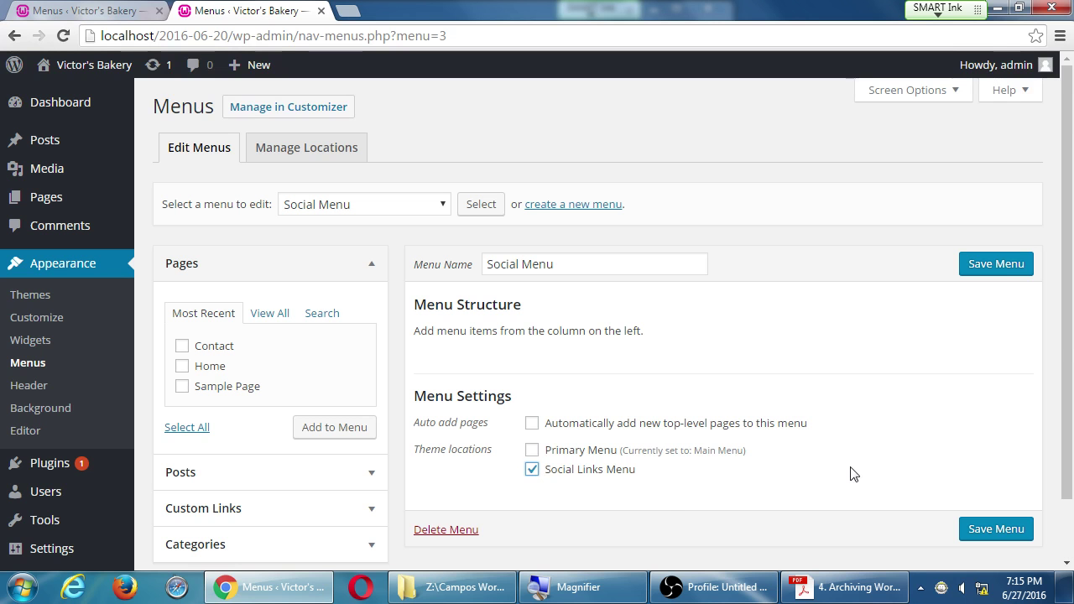
{"action": "left_click", "coordinate": [997, 269]}
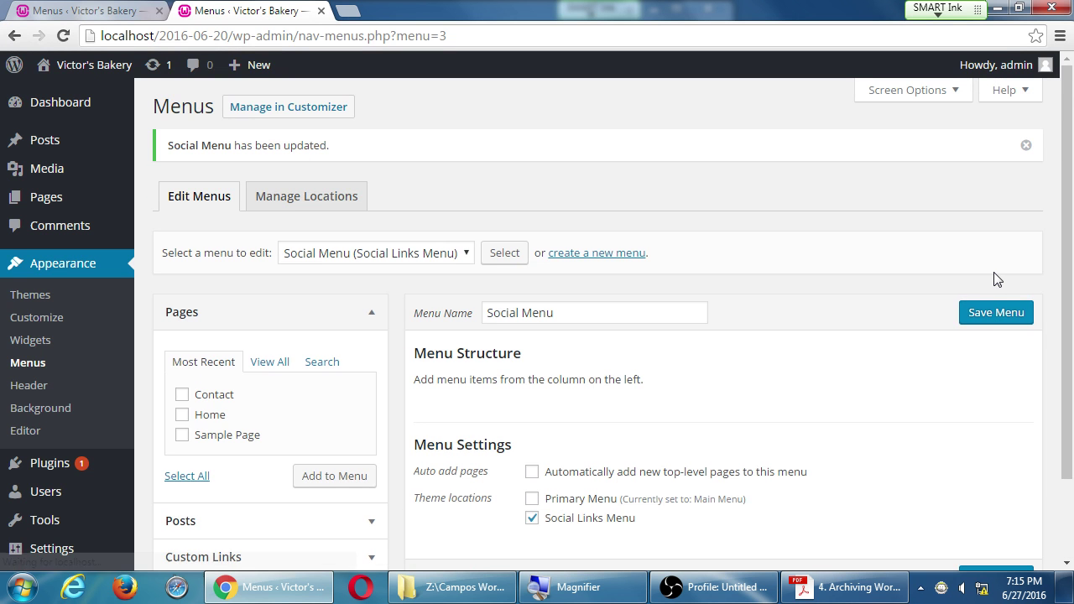
{"action": "scroll", "coordinate": [303, 226], "scroll_direction": "down", "scroll_amount": 2}
Step: Add a custom link to facebook.com/pmdinteractive labelled 'Facebook' to Social Menu
{"action": "left_click", "coordinate": [303, 225]}
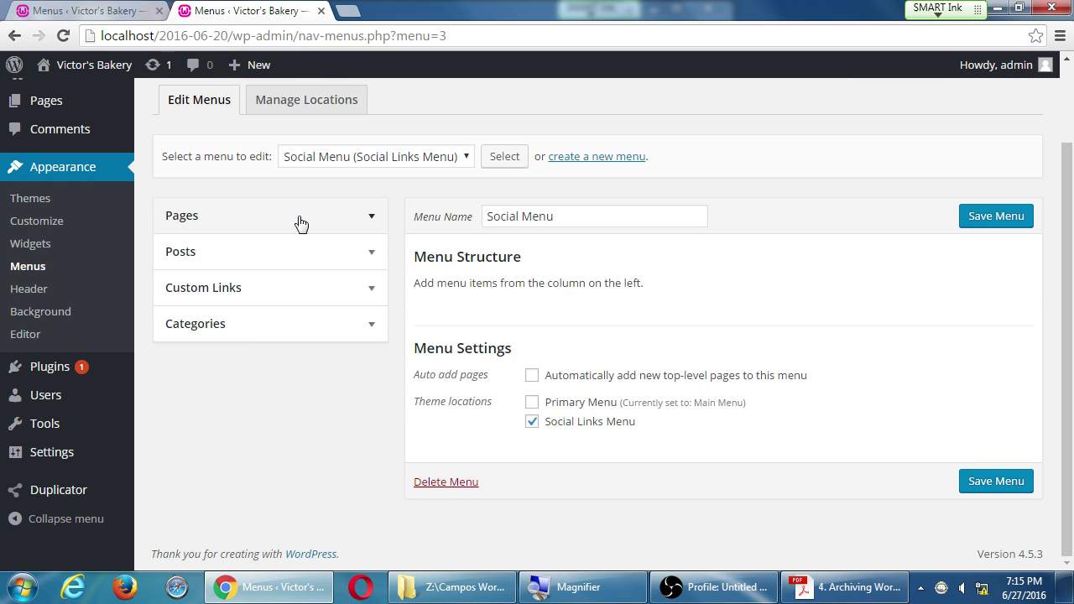
{"action": "left_click", "coordinate": [306, 296]}
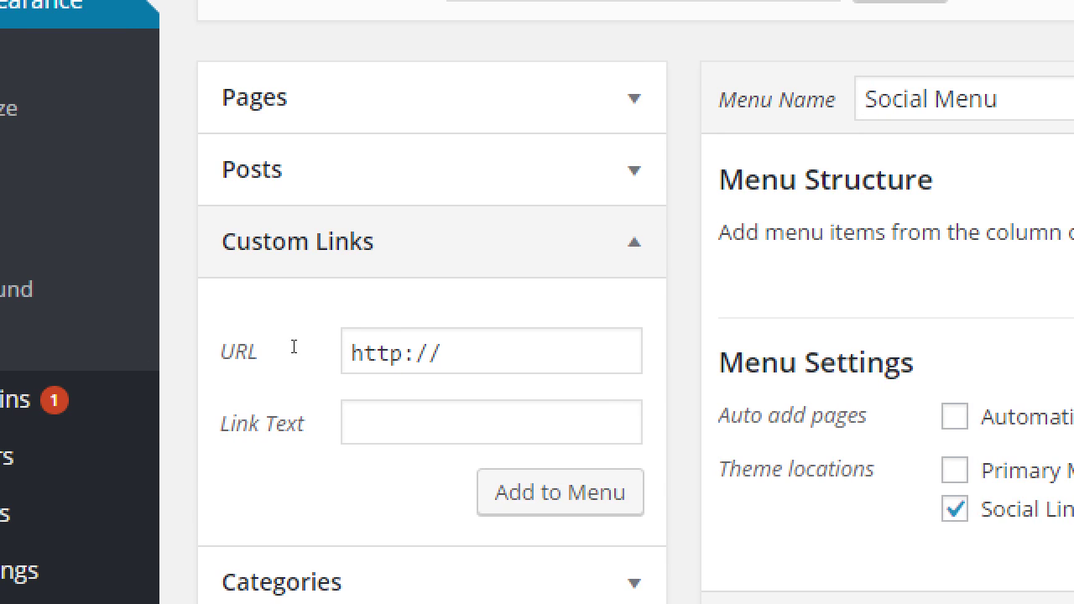
{"action": "left_click", "coordinate": [300, 346]}
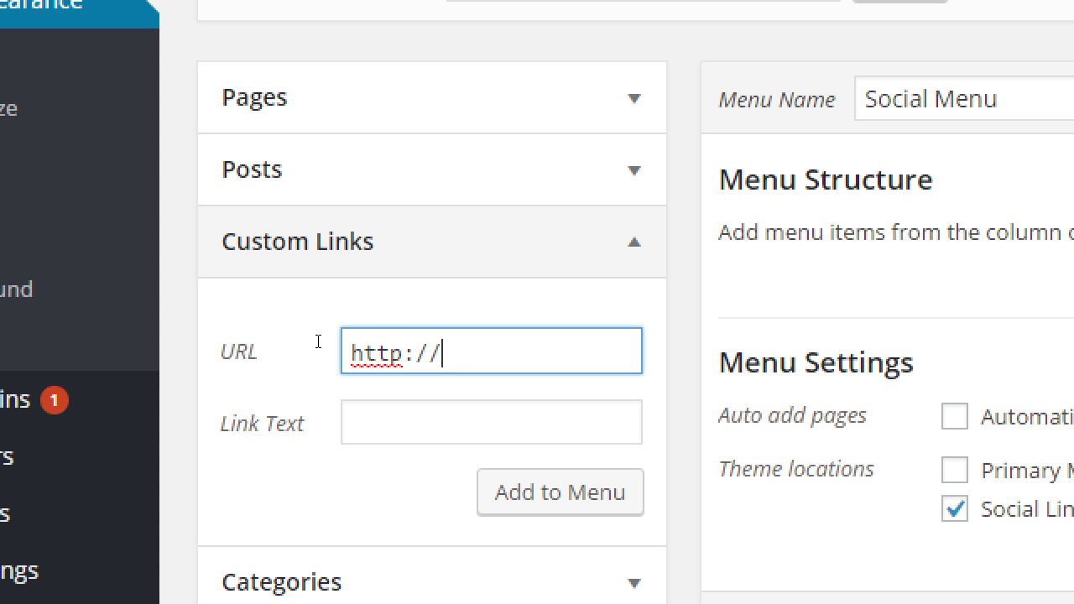
{"action": "type", "text": "faceboo"}
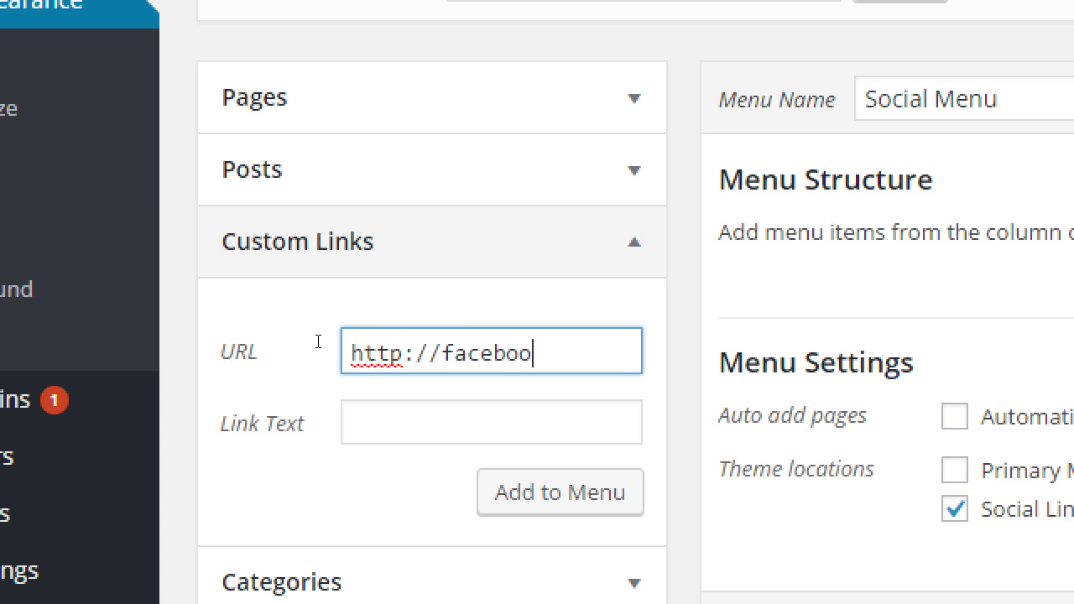
{"action": "type", "text": "k.com/"}
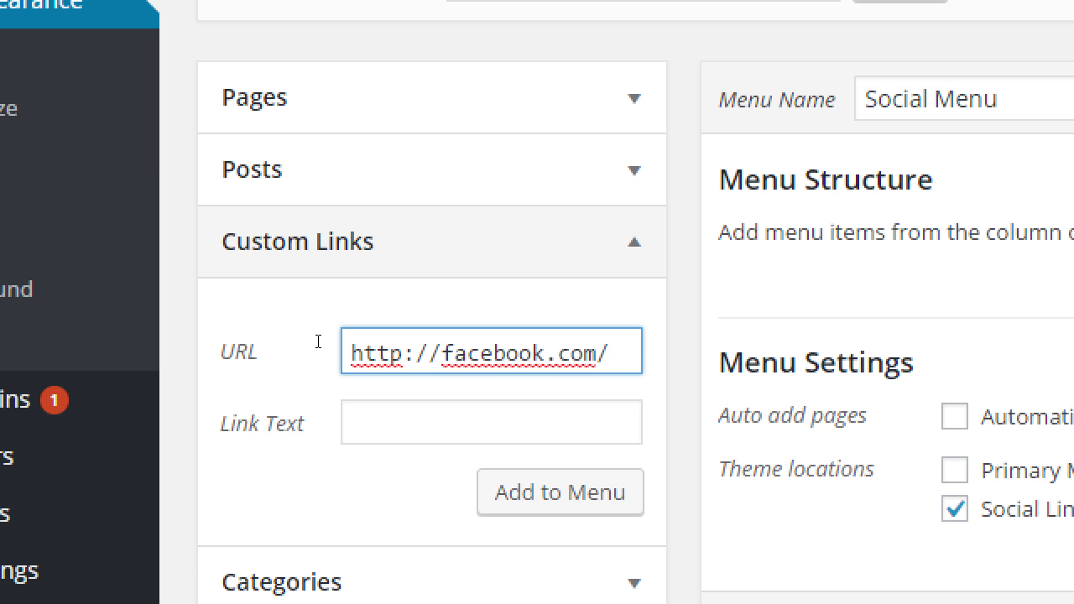
{"action": "type", "text": "pmdinte"}
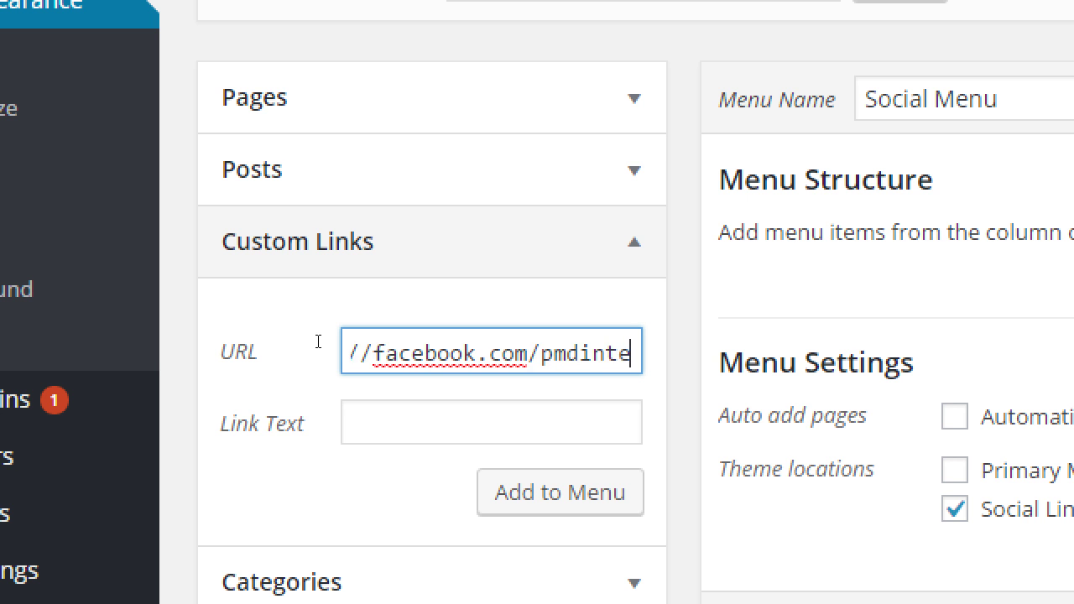
{"action": "type", "text": "ractive"}
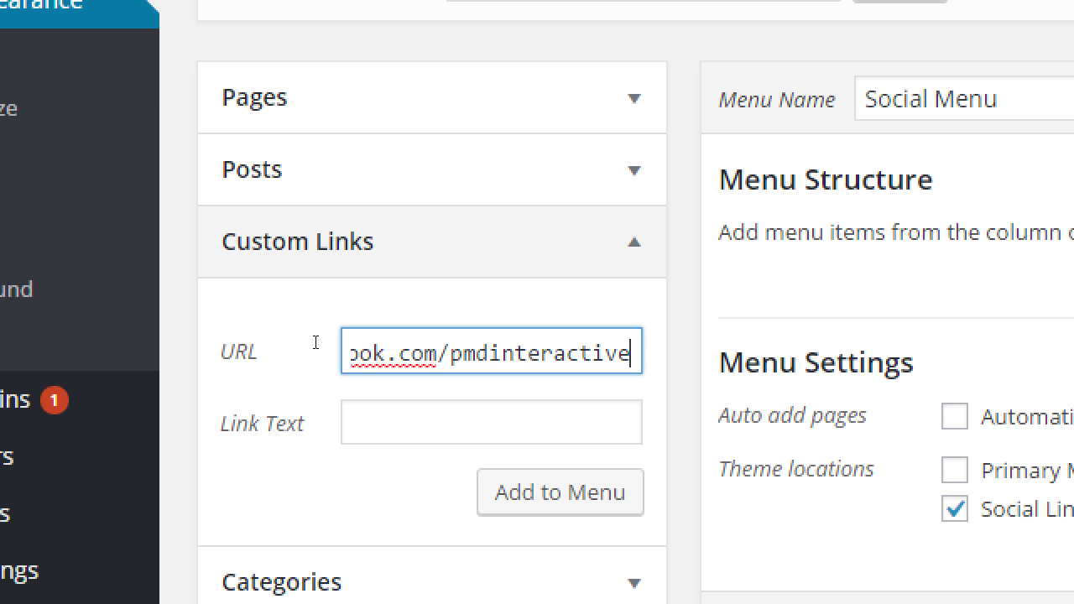
{"action": "key", "text": "Tab"}
{"action": "type", "text": "Faceboo"}
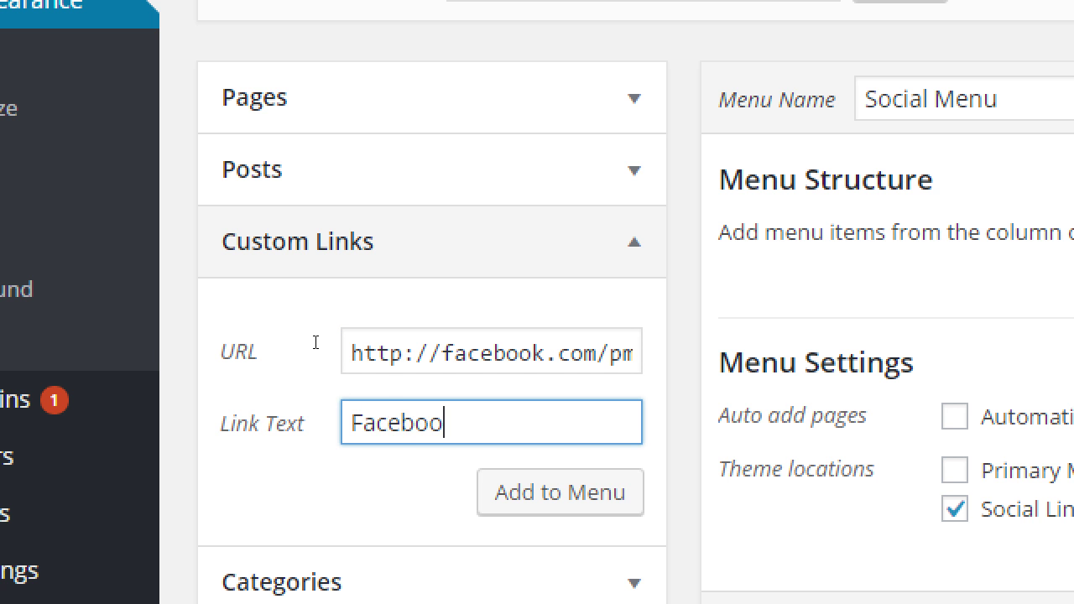
{"action": "type", "text": "k"}
{"action": "key", "text": "Return"}
Step: Add a custom link to twitter.com/pmdinteractive labelled 'Twitter' to Social Menu
{"action": "left_click", "coordinate": [300, 339]}
{"action": "type", "text": "twitter.c"}
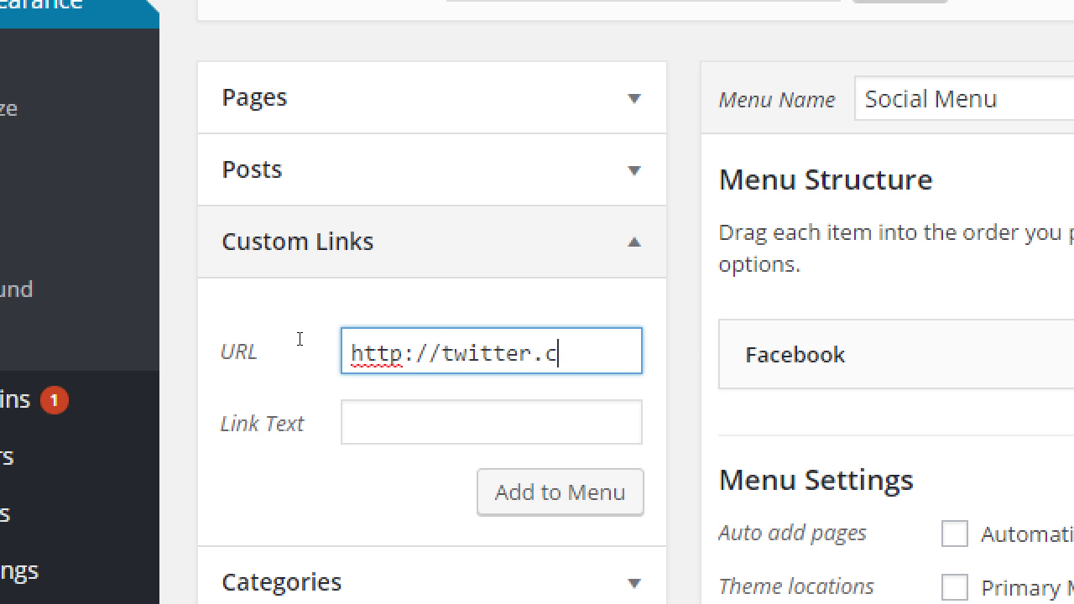
{"action": "type", "text": "om/pmdinter"}
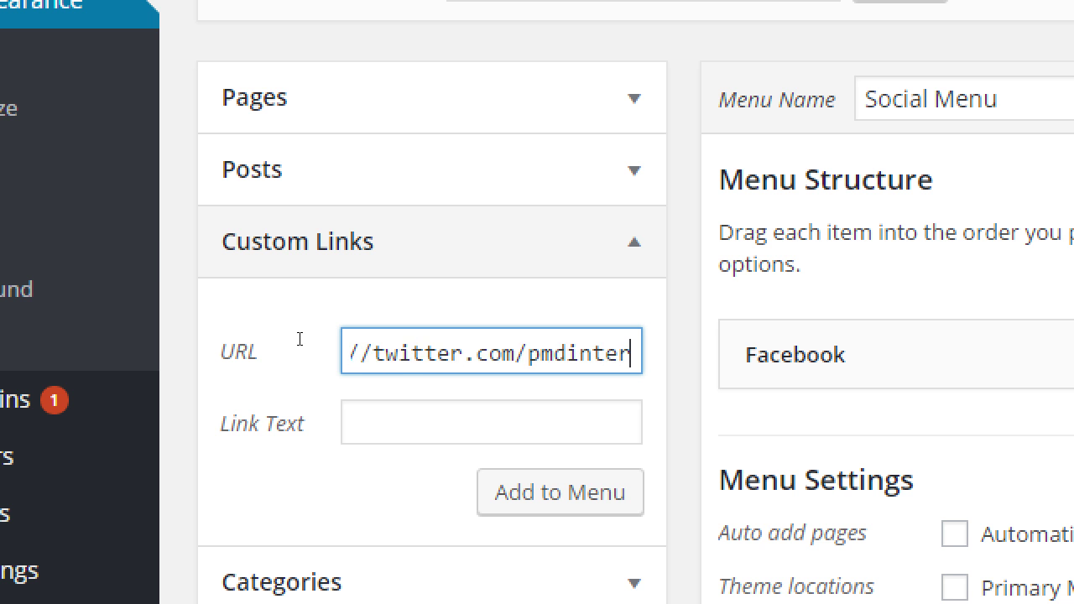
{"action": "type", "text": "active"}
{"action": "key", "text": "Tab"}
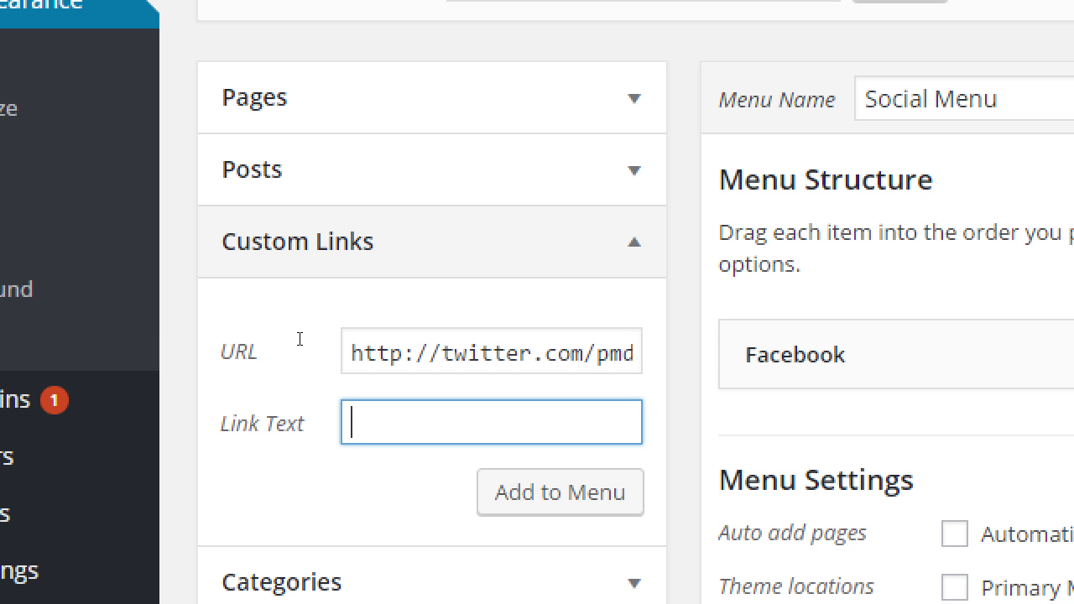
{"action": "type", "text": "Twitter"}
{"action": "key", "text": "Tab"}
{"action": "key", "text": "Return"}
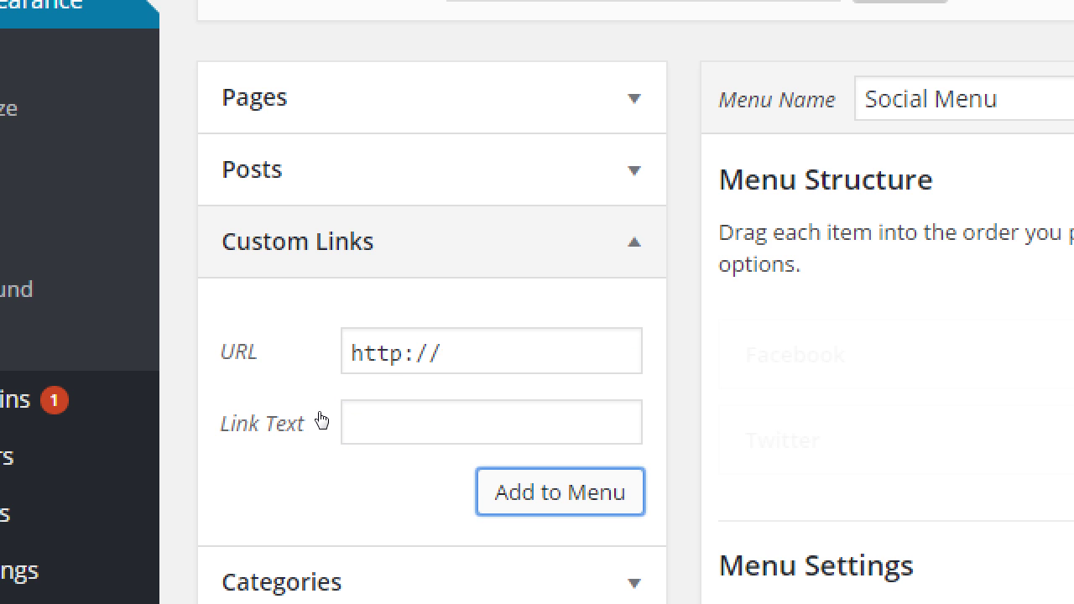
Step: Add a custom link to youtube.com/pmdinteractive labelled 'YouTube' to Social Menu
{"action": "left_click", "coordinate": [339, 344]}
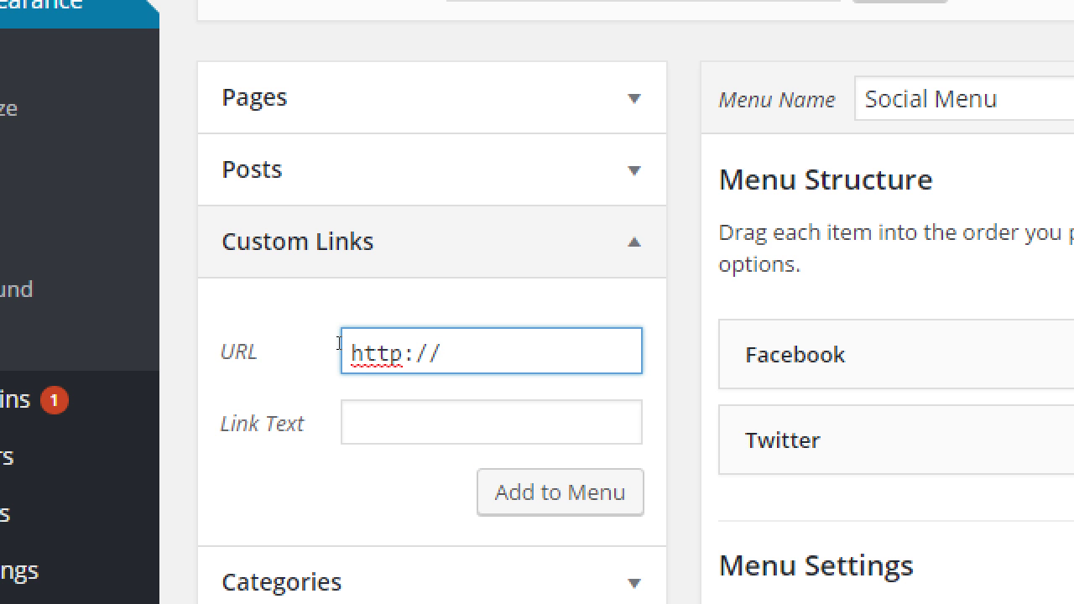
{"action": "type", "text": "youtube.com/"}
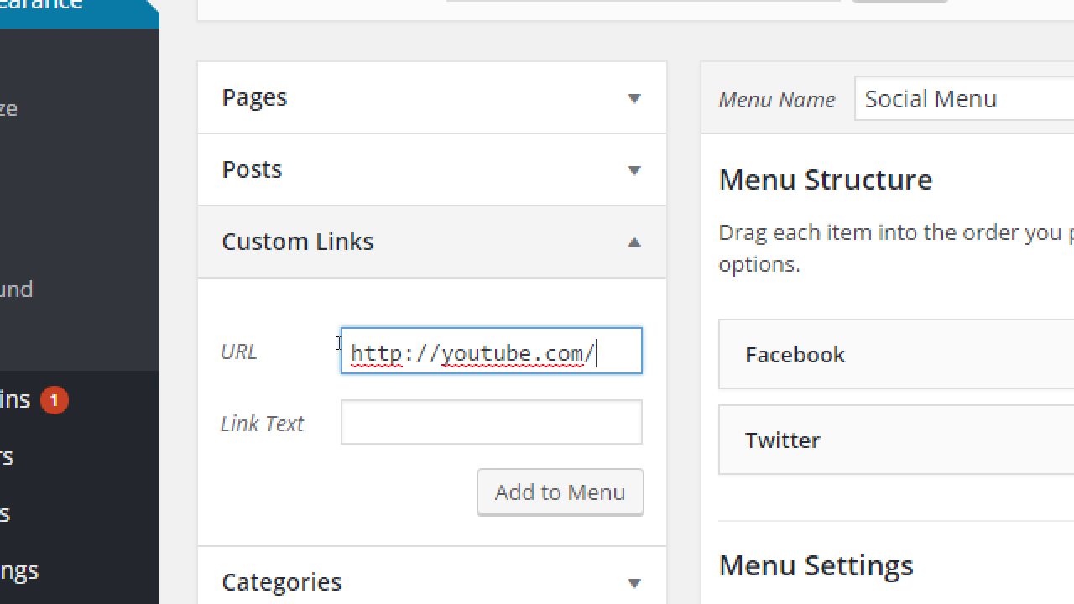
{"action": "type", "text": "pmdinteractive"}
{"action": "key", "text": "Tab"}
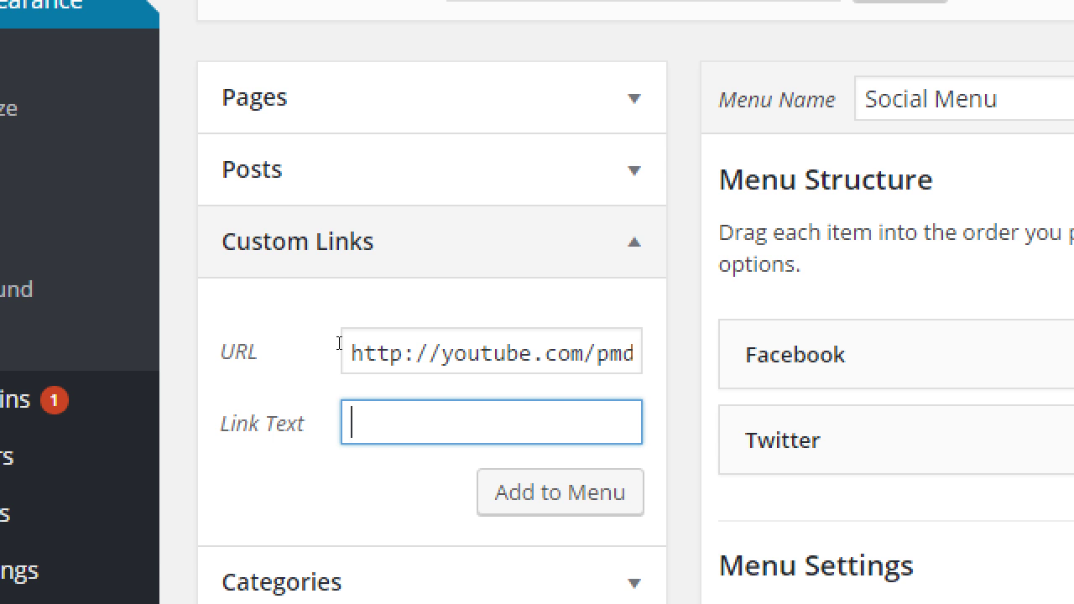
{"action": "type", "text": "YouTube"}
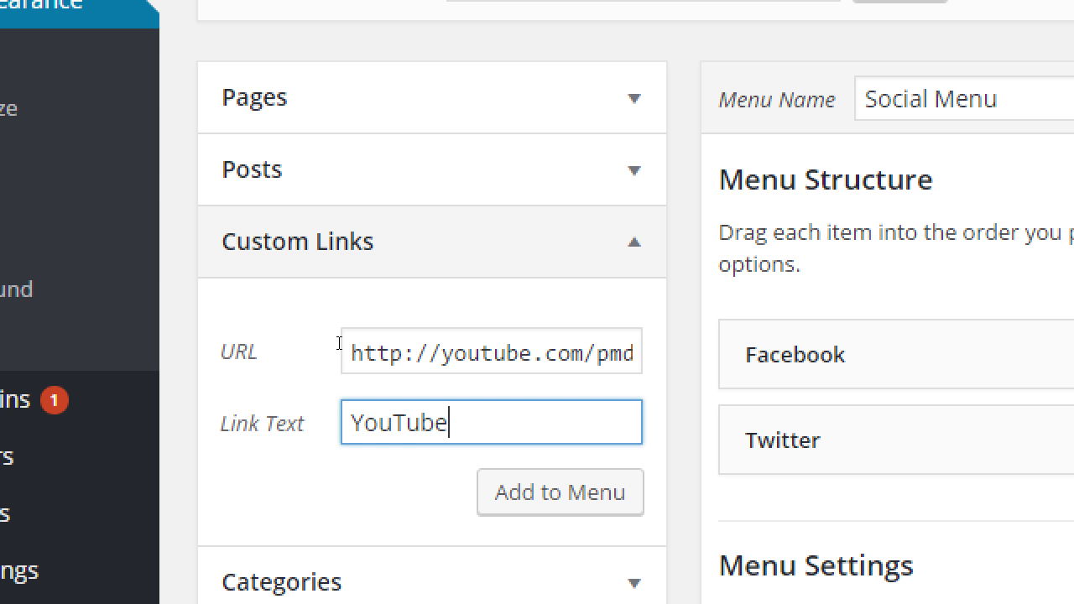
{"action": "key", "text": "Return"}
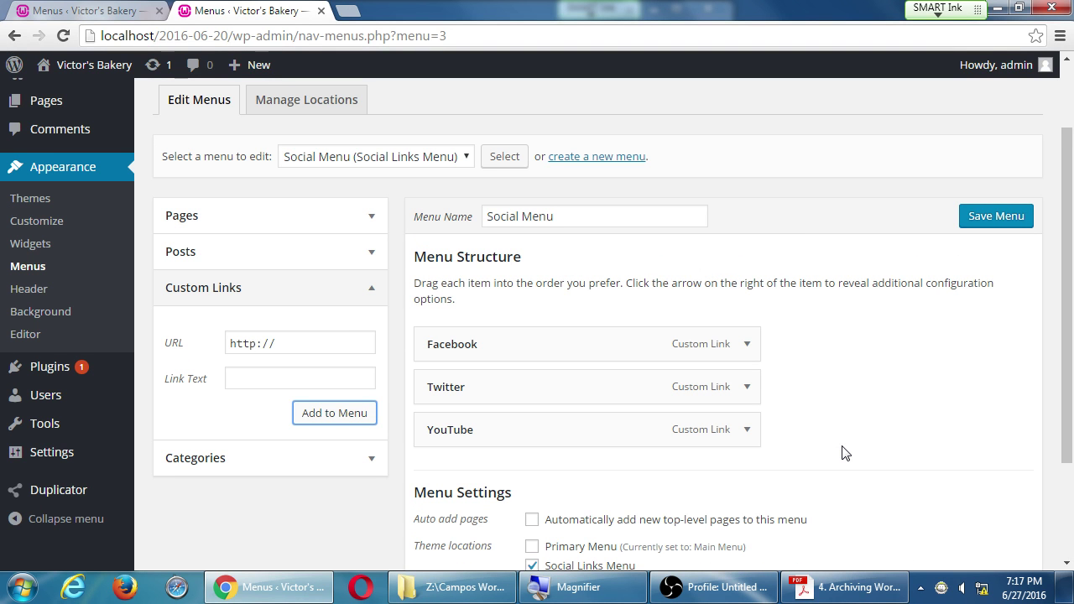
Step: Expand the Facebook item's settings in Social Menu's structure
{"action": "left_click", "coordinate": [746, 345]}
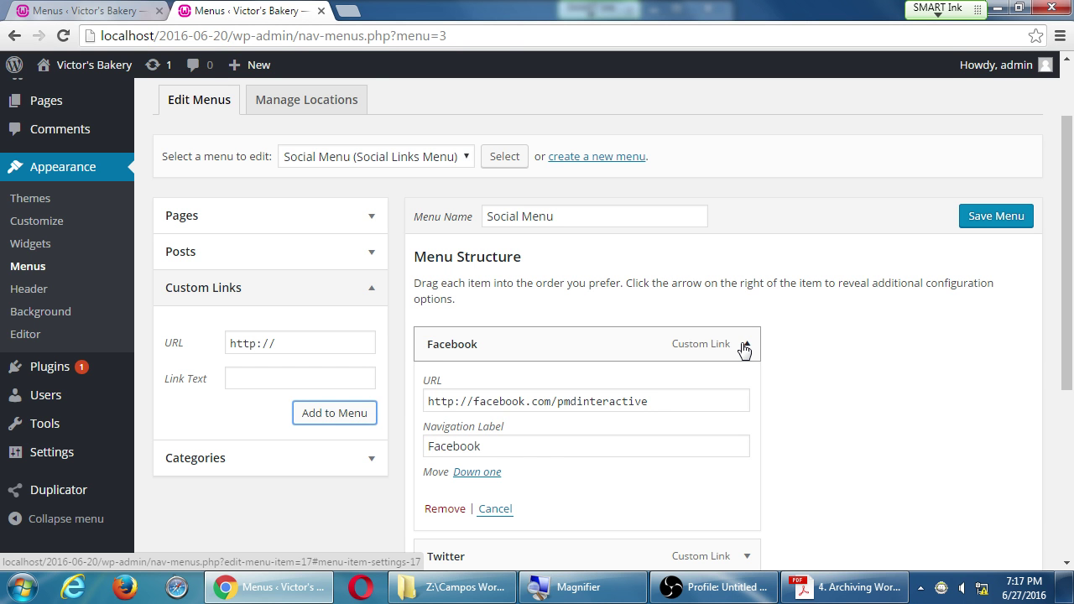
{"action": "scroll", "coordinate": [745, 349], "scroll_direction": "up", "scroll_amount": 2}
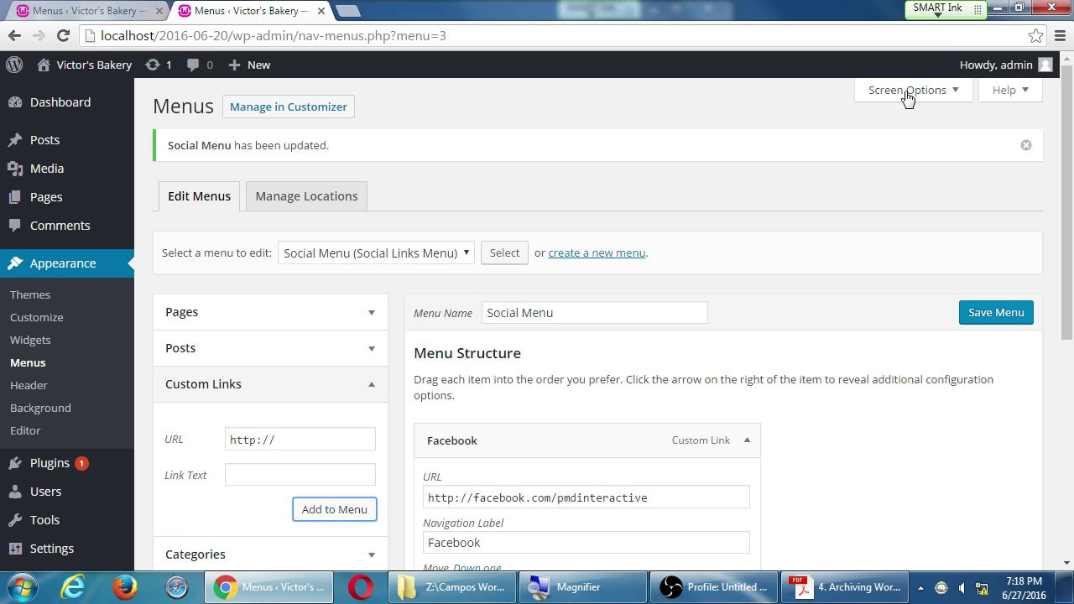
Step: Enable the Link Target menu property and set the Facebook item to open in a new tab
{"action": "left_click", "coordinate": [908, 89]}
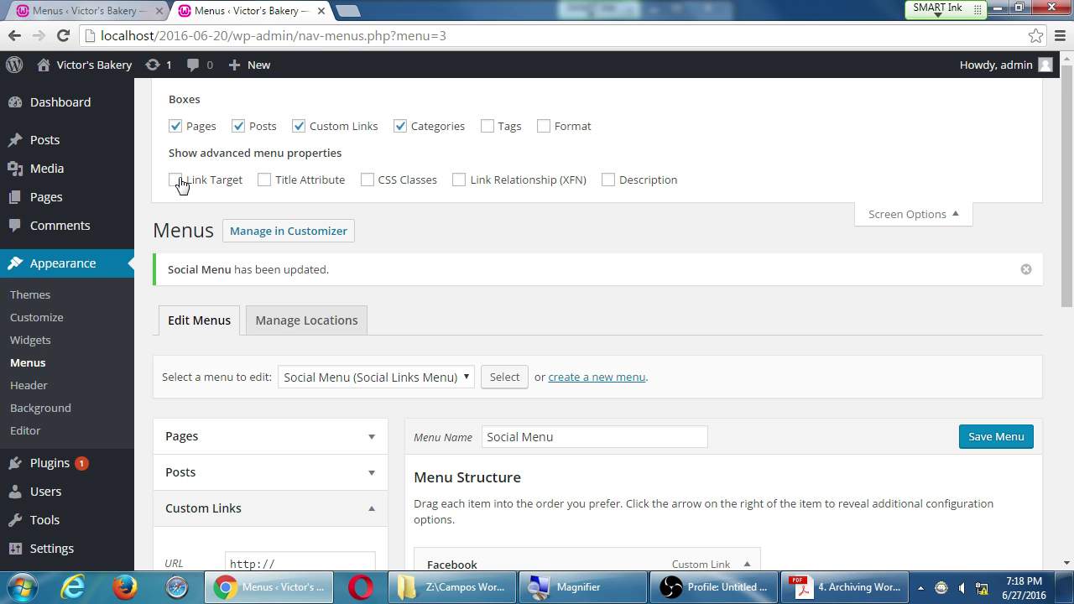
{"action": "left_click", "coordinate": [178, 180]}
{"action": "scroll", "coordinate": [522, 498], "scroll_direction": "down", "scroll_amount": 3}
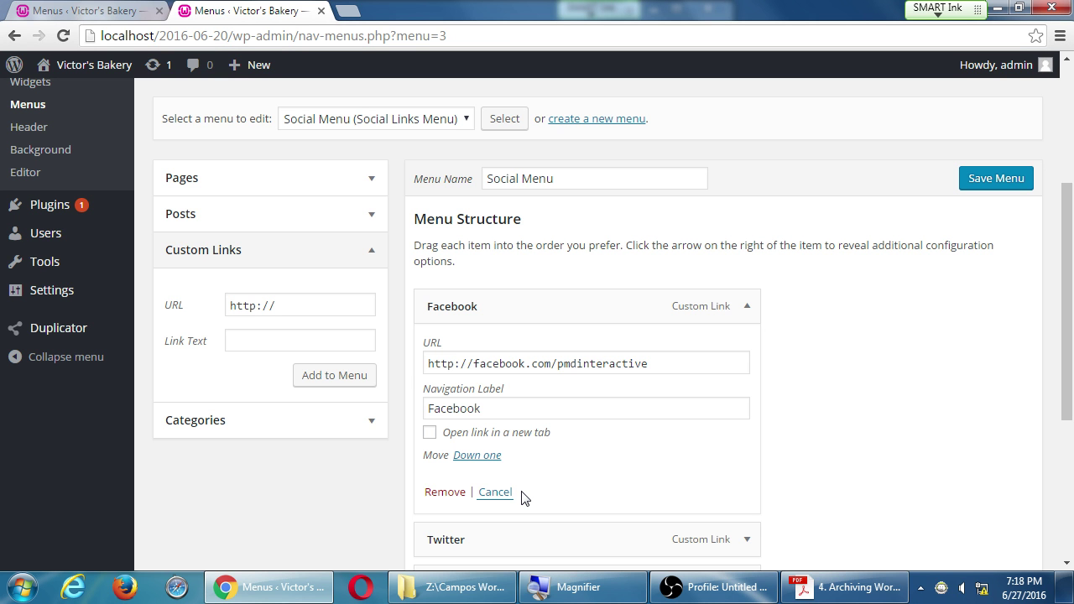
{"action": "left_click", "coordinate": [529, 437]}
Step: Set the Twitter and YouTube items to open in a new tab and save Social Menu
{"action": "scroll", "coordinate": [784, 335], "scroll_direction": "down", "scroll_amount": 3}
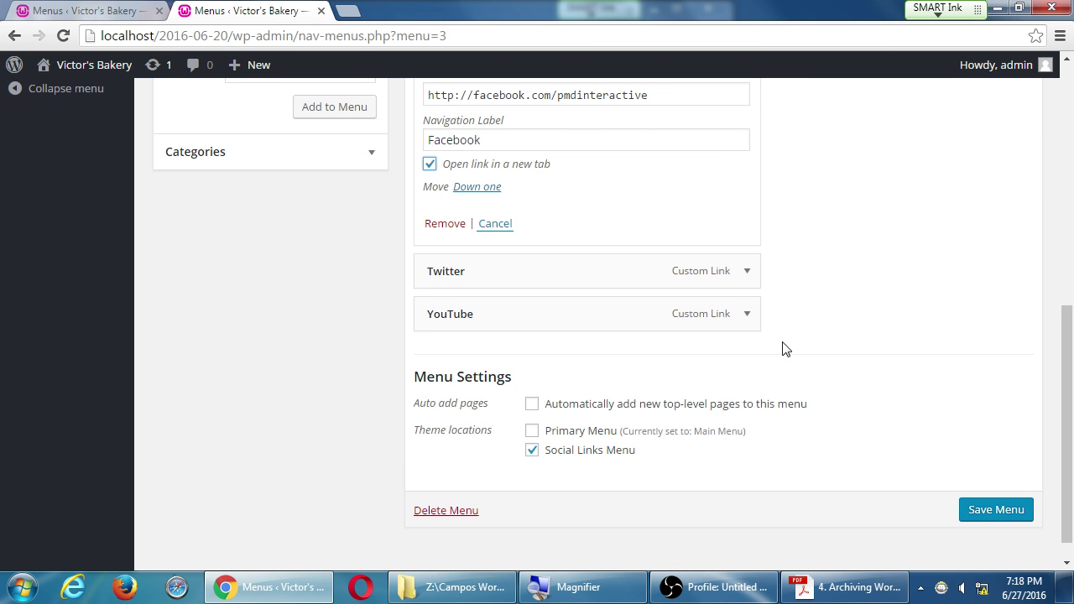
{"action": "left_click", "coordinate": [750, 283]}
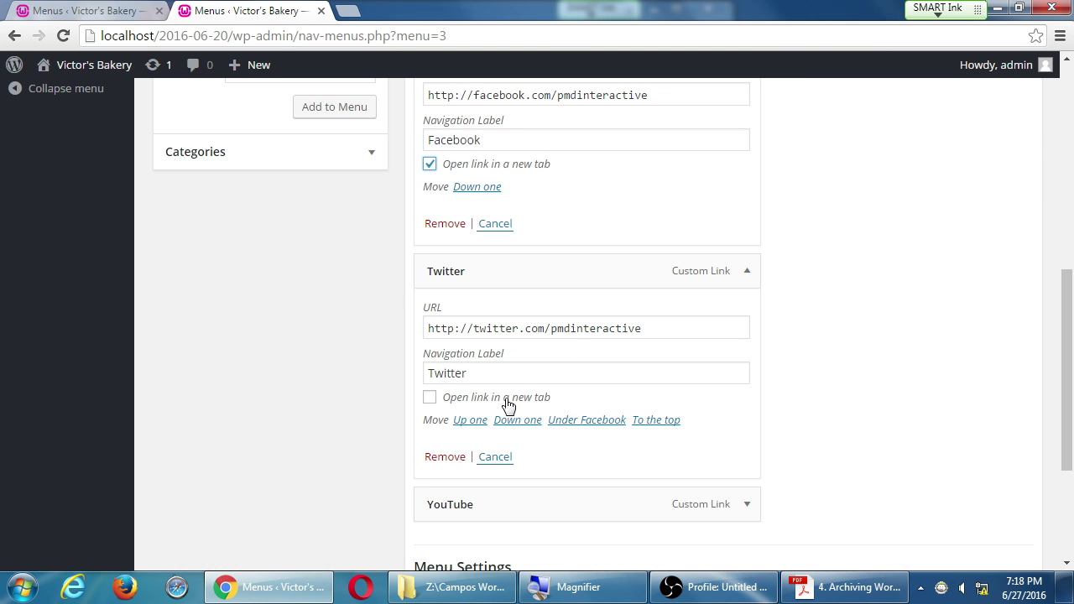
{"action": "left_click", "coordinate": [512, 400]}
{"action": "left_click", "coordinate": [747, 504]}
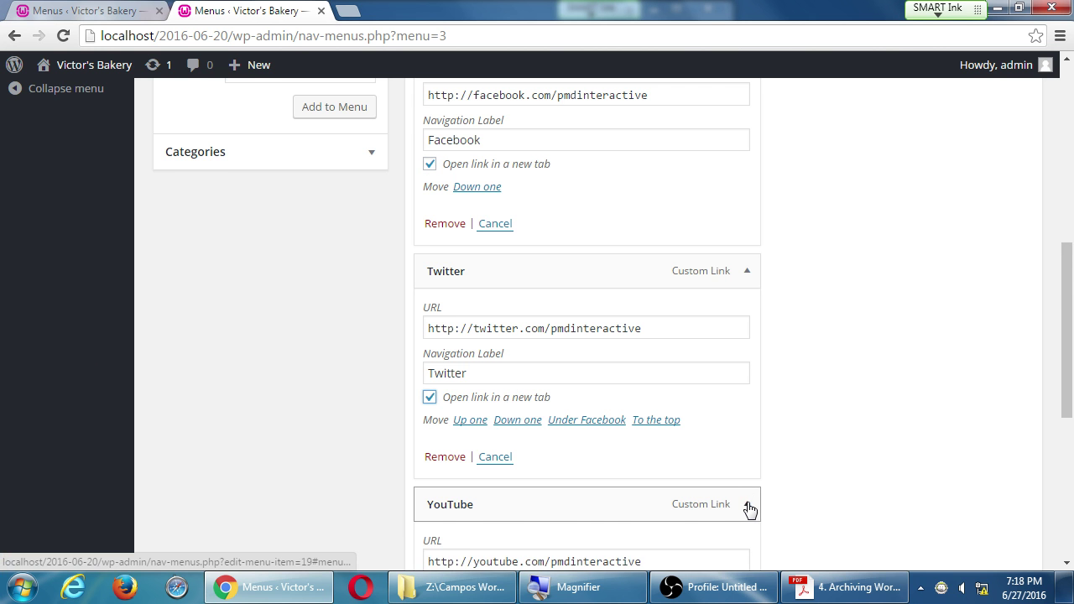
{"action": "scroll", "coordinate": [746, 509], "scroll_direction": "down", "scroll_amount": 4}
{"action": "left_click", "coordinate": [498, 287]}
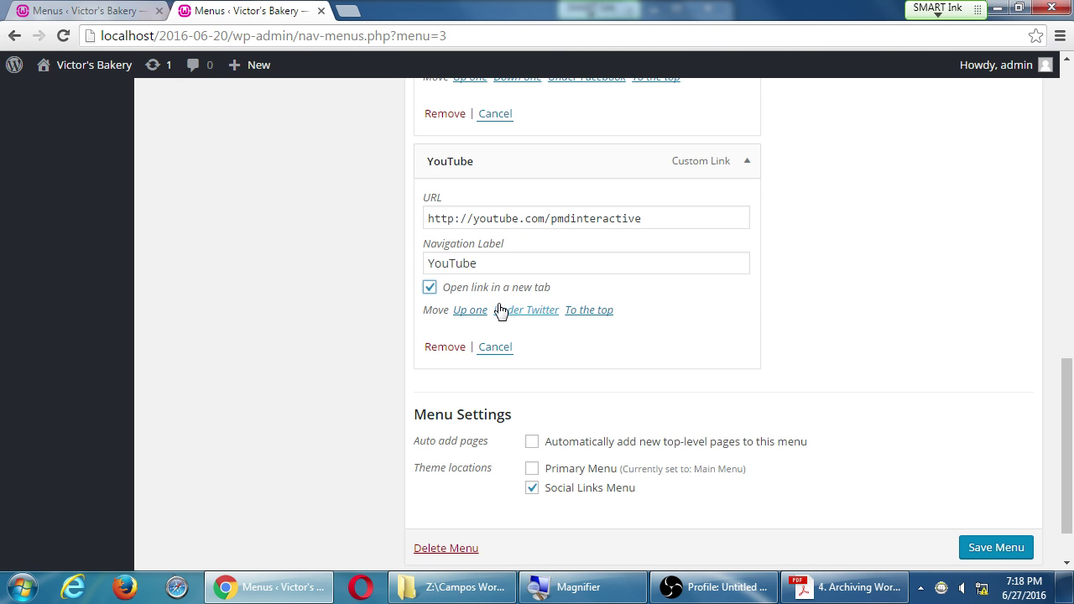
{"action": "scroll", "coordinate": [539, 309], "scroll_direction": "up", "scroll_amount": 3}
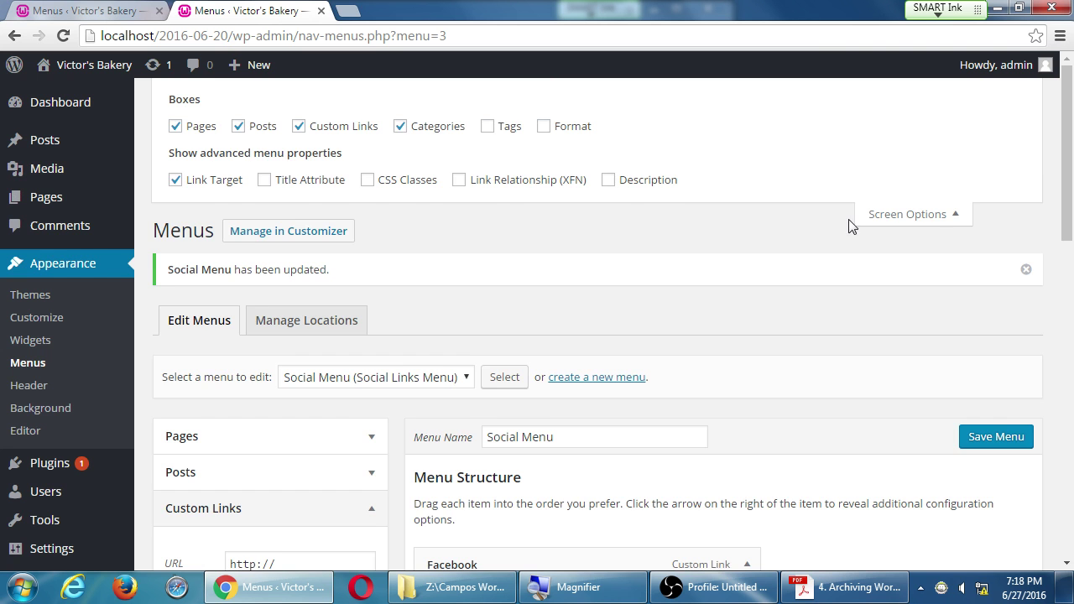
{"action": "left_click", "coordinate": [891, 216]}
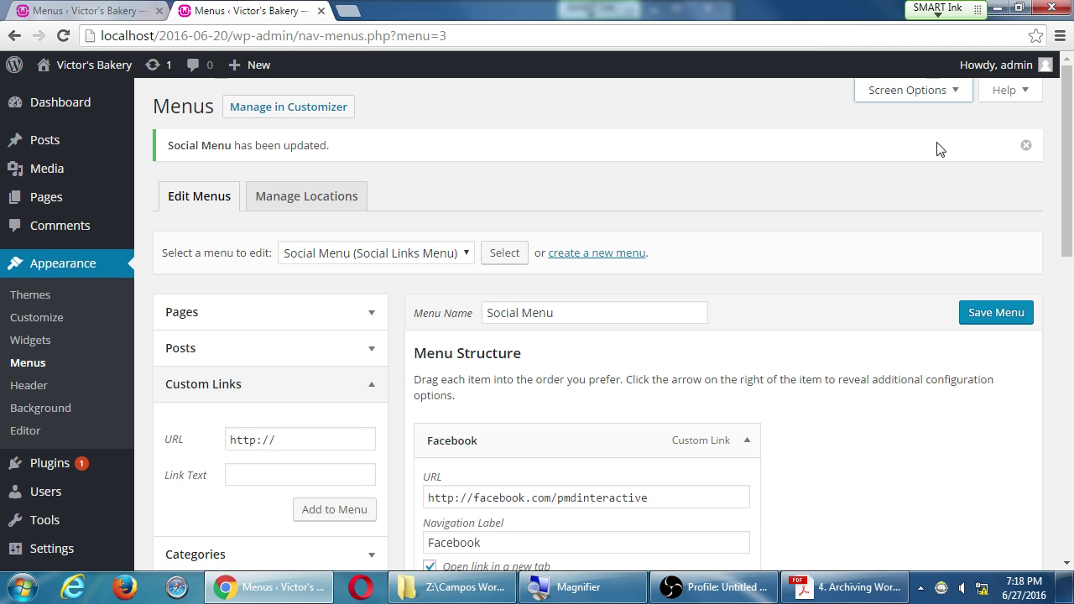
Step: Expand Screen Options to confirm Link Target is checked among the advanced menu properties
{"action": "left_click", "coordinate": [935, 88]}
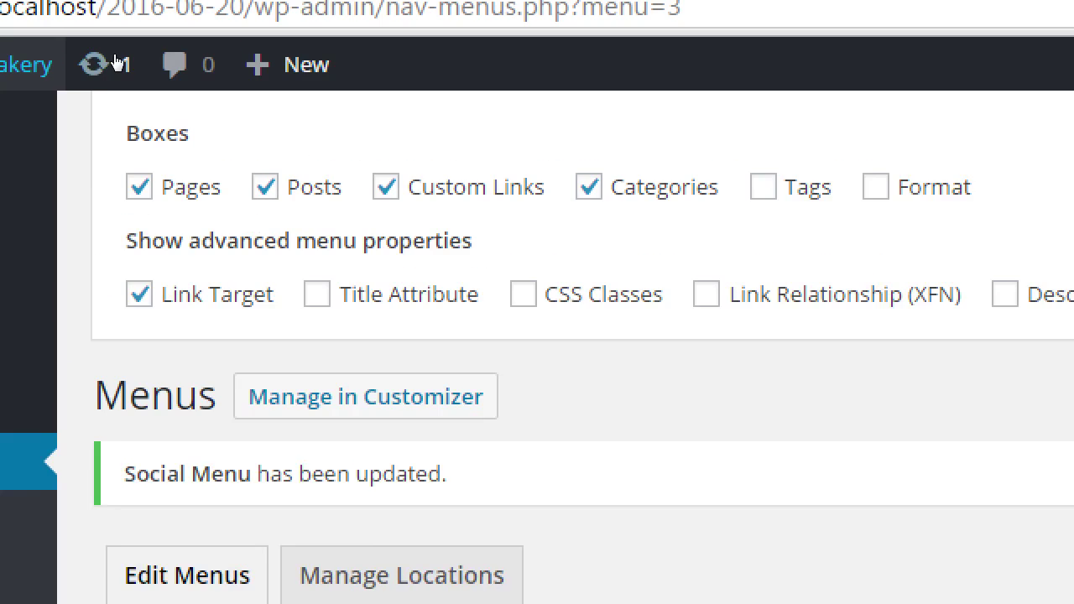
{"action": "mouse_move", "coordinate": [91, 75]}
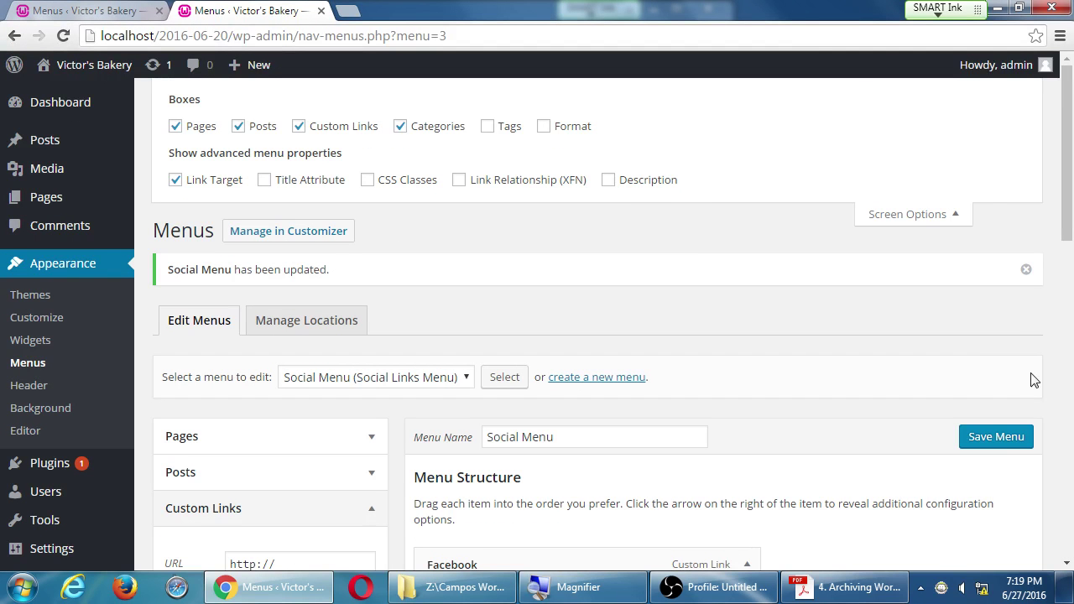
Step: Reload Menus, then view the live site's footer showing Facebook, Twitter and YouTube icons
{"action": "left_click", "coordinate": [998, 436]}
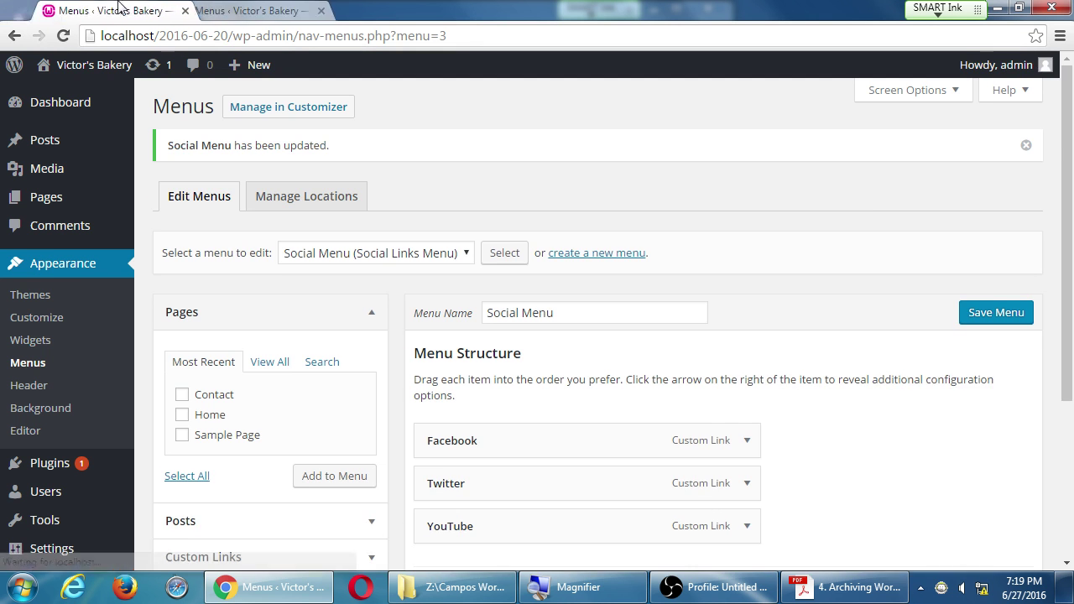
{"action": "left_click", "coordinate": [252, 10]}
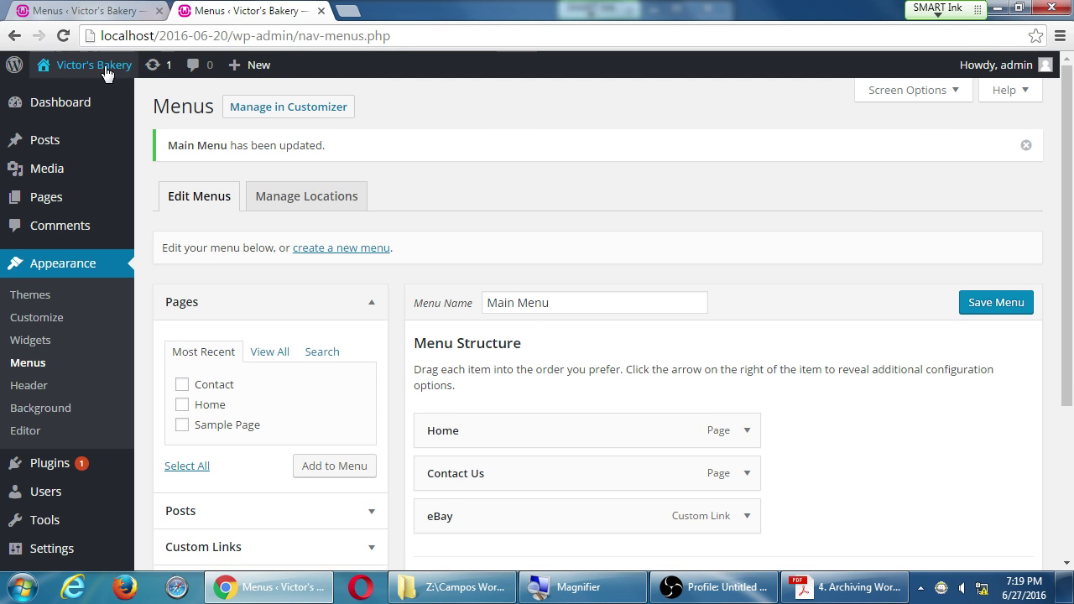
{"action": "left_click", "coordinate": [94, 64]}
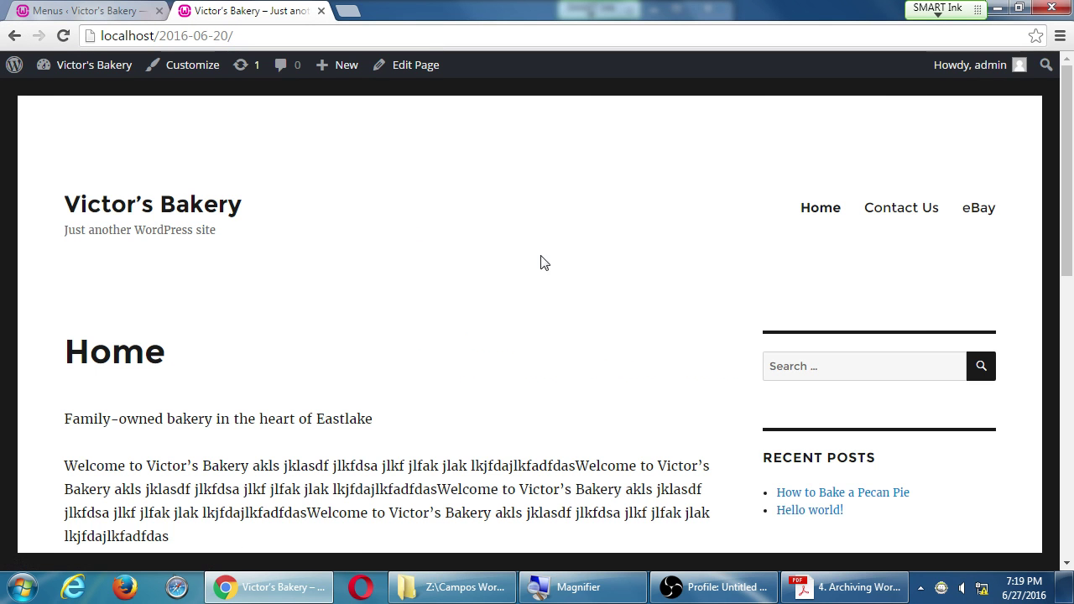
{"action": "scroll", "coordinate": [551, 263], "scroll_direction": "down", "scroll_amount": 5}
{"action": "scroll", "coordinate": [551, 266], "scroll_direction": "down", "scroll_amount": 2}
{"action": "scroll", "coordinate": [551, 266], "scroll_direction": "up", "scroll_amount": 10}
{"action": "left_click", "coordinate": [140, 10]}
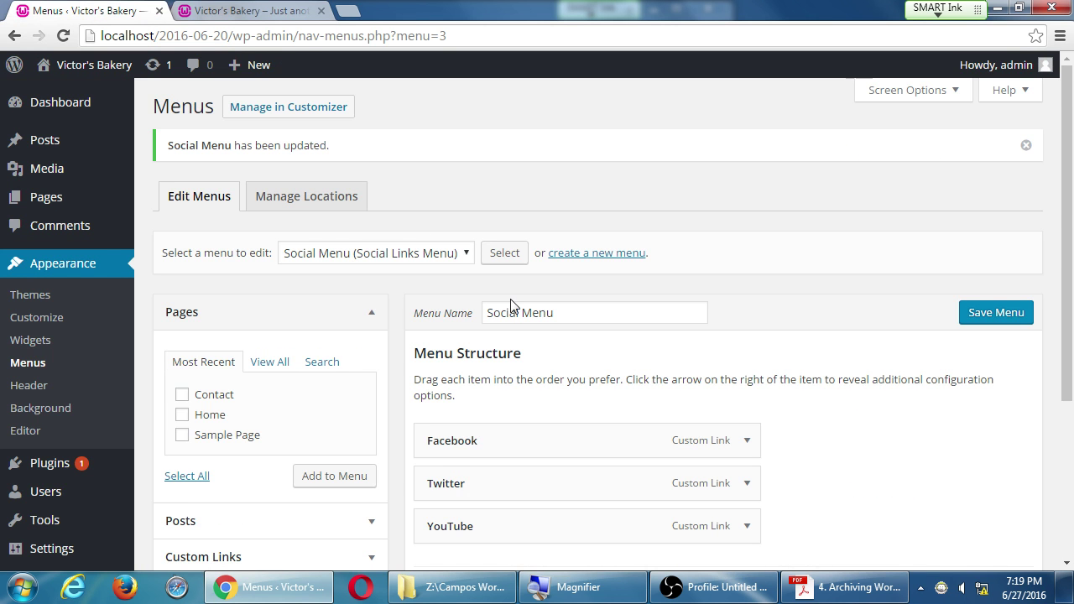
{"action": "scroll", "coordinate": [512, 303], "scroll_direction": "down", "scroll_amount": 3}
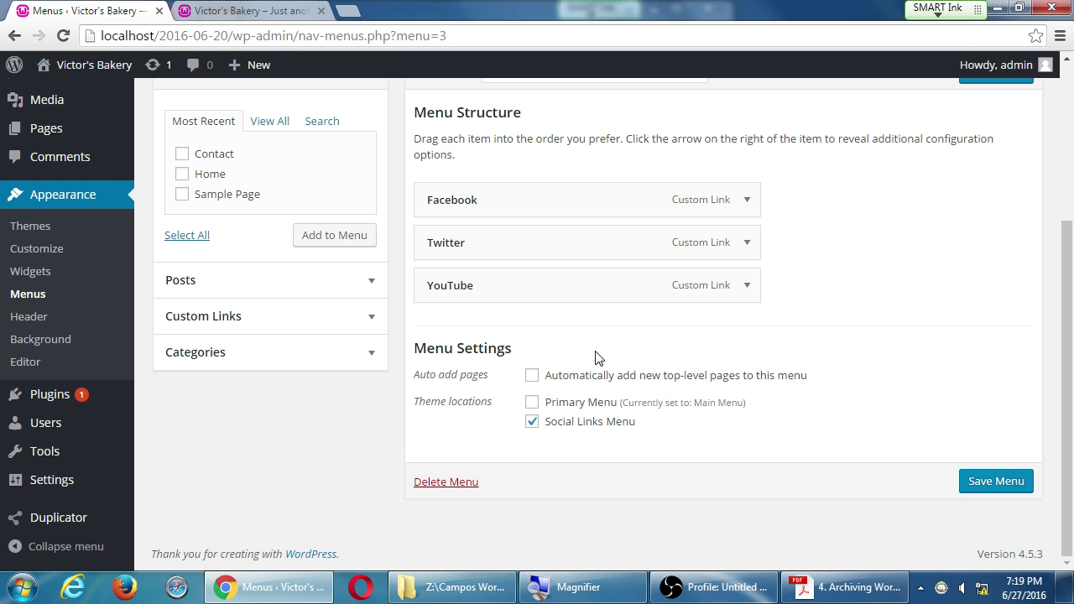
{"action": "left_click", "coordinate": [328, 9]}
{"action": "scroll", "coordinate": [933, 453], "scroll_direction": "down", "scroll_amount": 10}
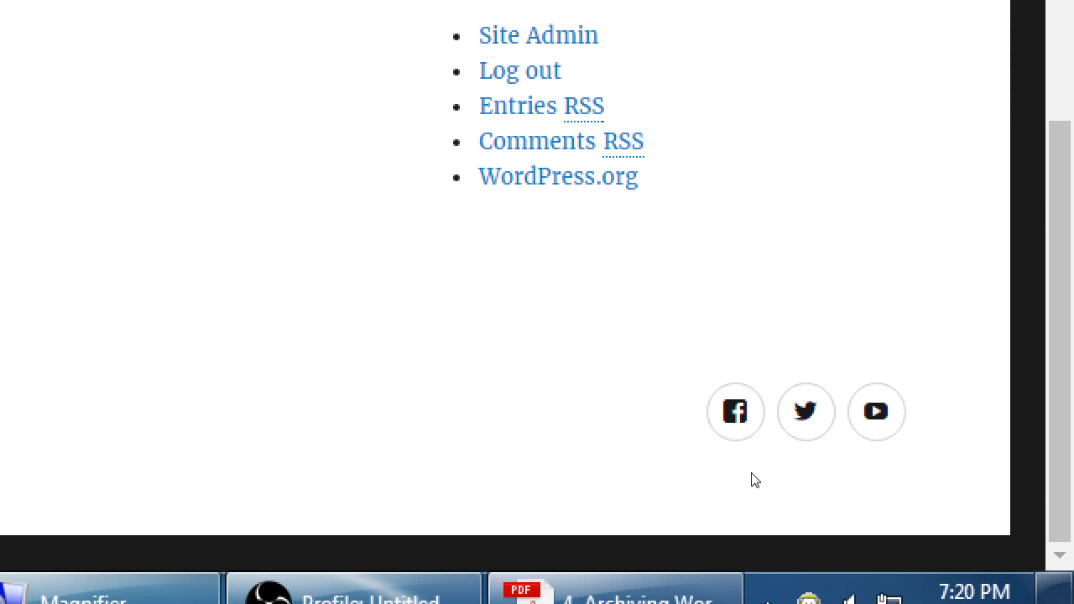
Step: Confirm the footer Facebook icon opens the PmD Interactive Facebook page in a new tab
{"action": "left_click", "coordinate": [735, 411]}
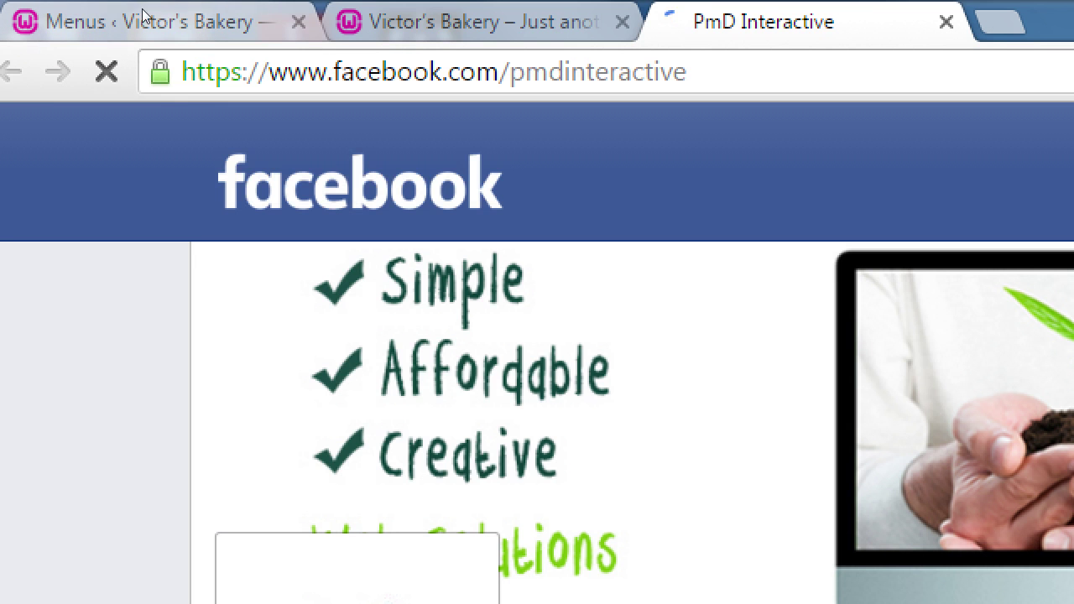
{"action": "key", "text": "ctrl+shift+Tab"}
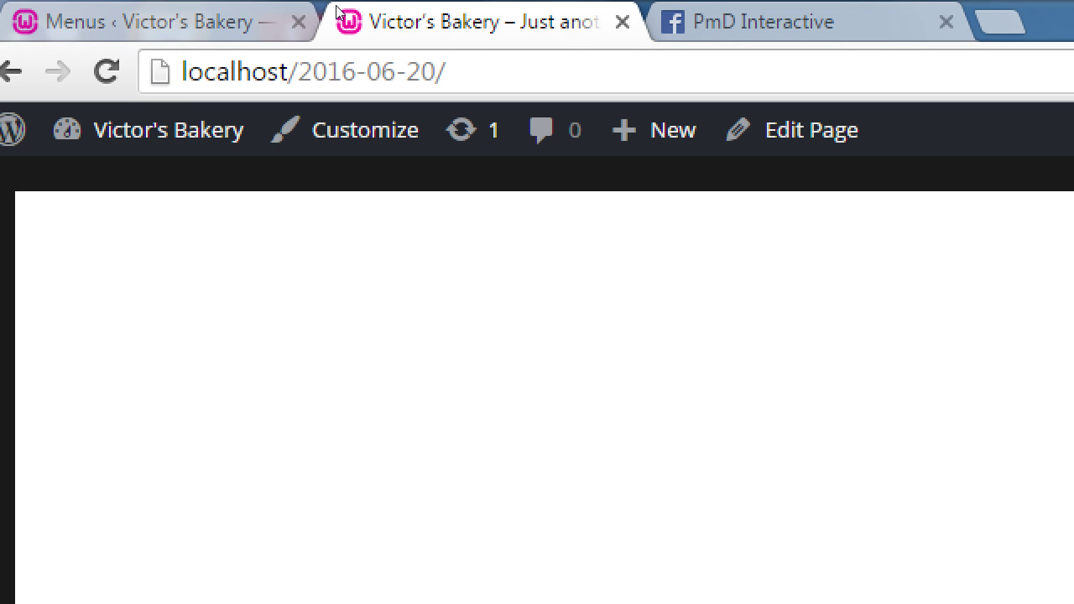
{"action": "key", "text": "ctrl+Tab"}
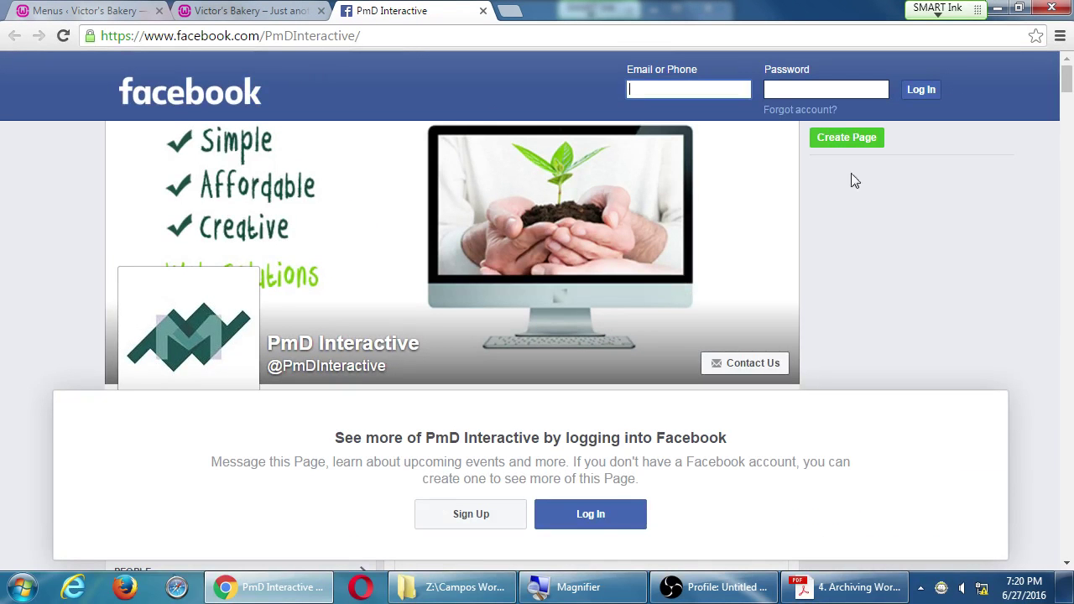
{"action": "scroll", "coordinate": [883, 198], "scroll_direction": "down", "scroll_amount": 3}
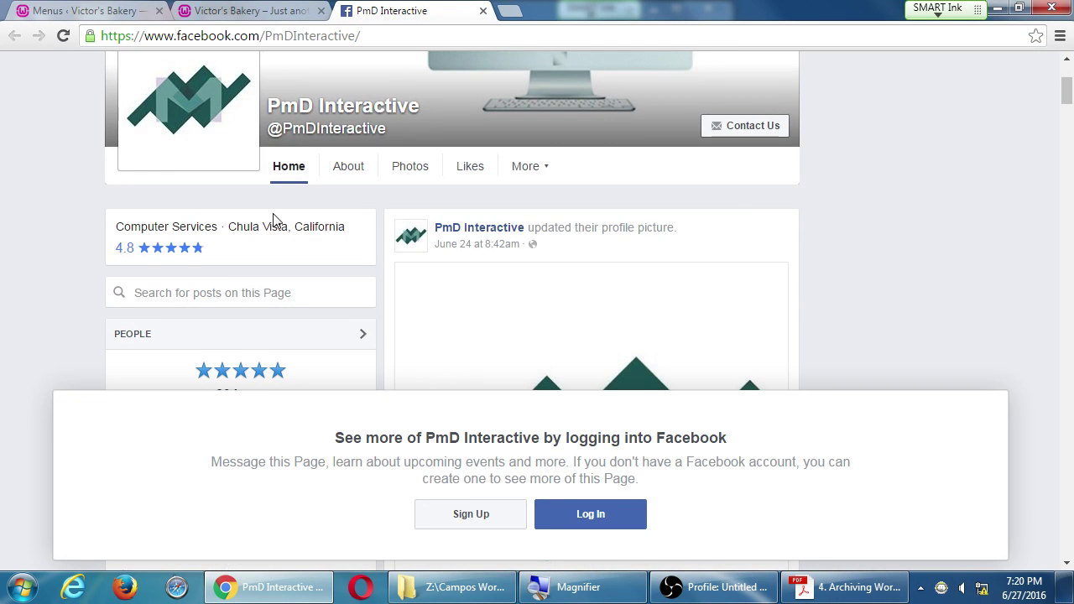
{"action": "scroll", "coordinate": [262, 227], "scroll_direction": "down", "scroll_amount": 4}
{"action": "scroll", "coordinate": [196, 192], "scroll_direction": "up", "scroll_amount": 2}
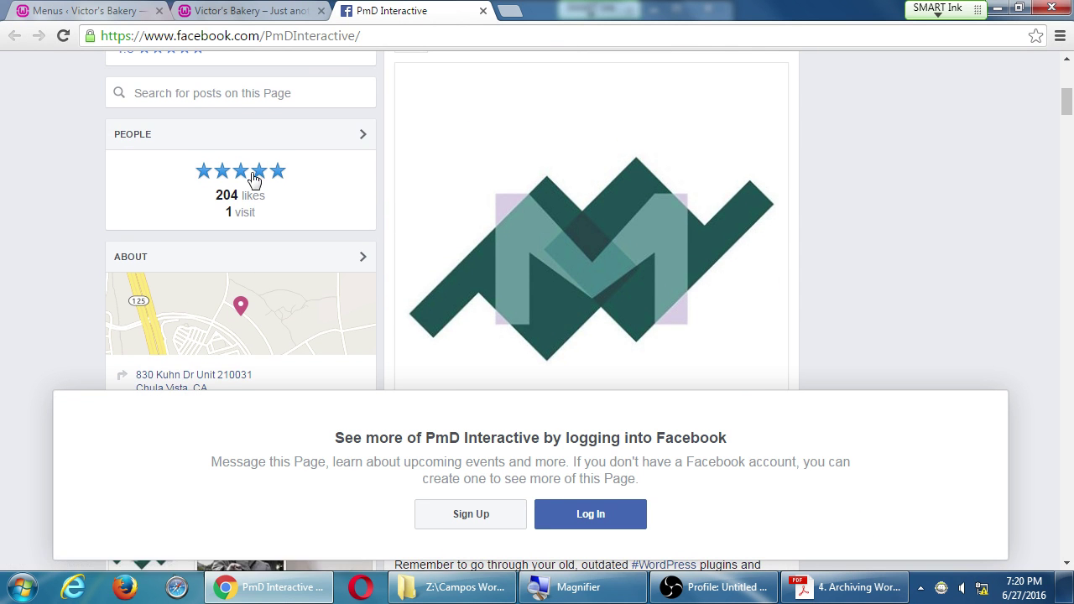
Step: Check the Twitter and YouTube footer icons open PmD Interactive's profiles, pausing the YouTube video
{"action": "left_click", "coordinate": [245, 10]}
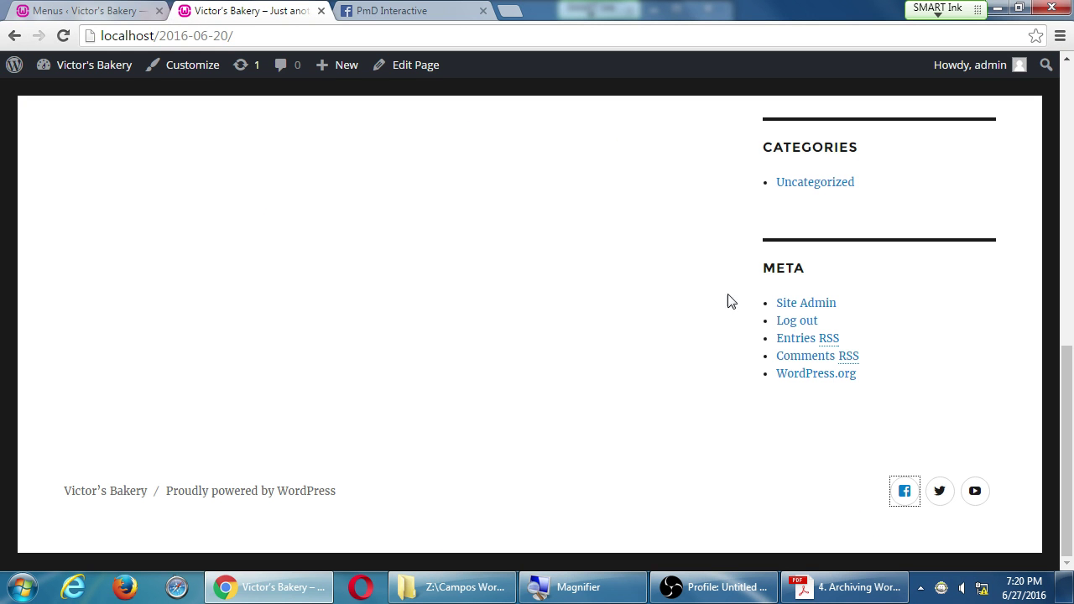
{"action": "left_click", "coordinate": [938, 493]}
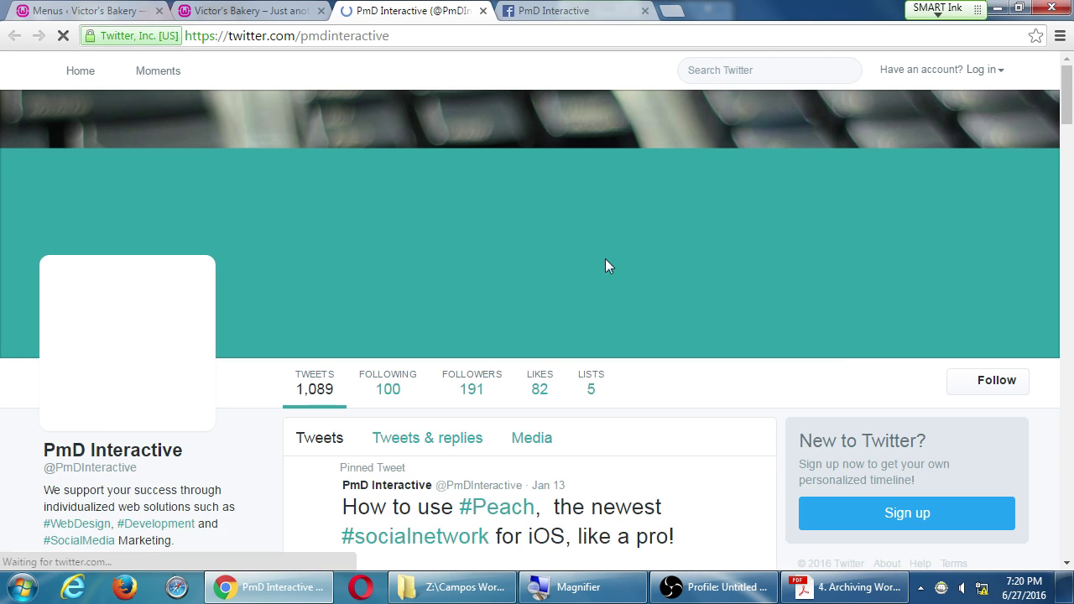
{"action": "scroll", "coordinate": [572, 247], "scroll_direction": "down", "scroll_amount": 2}
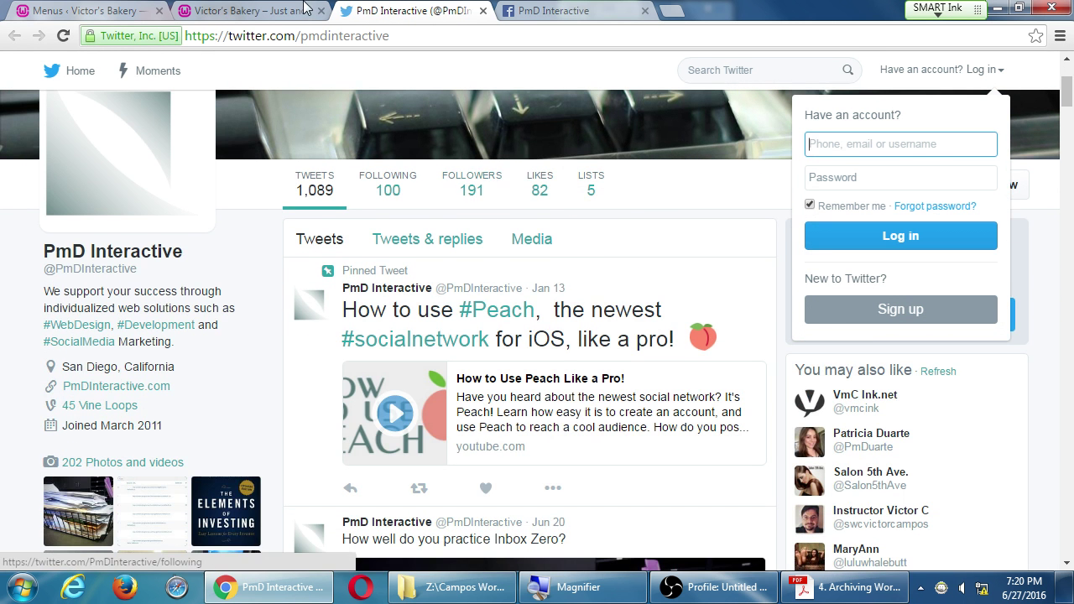
{"action": "key", "text": "ctrl+shift+Tab"}
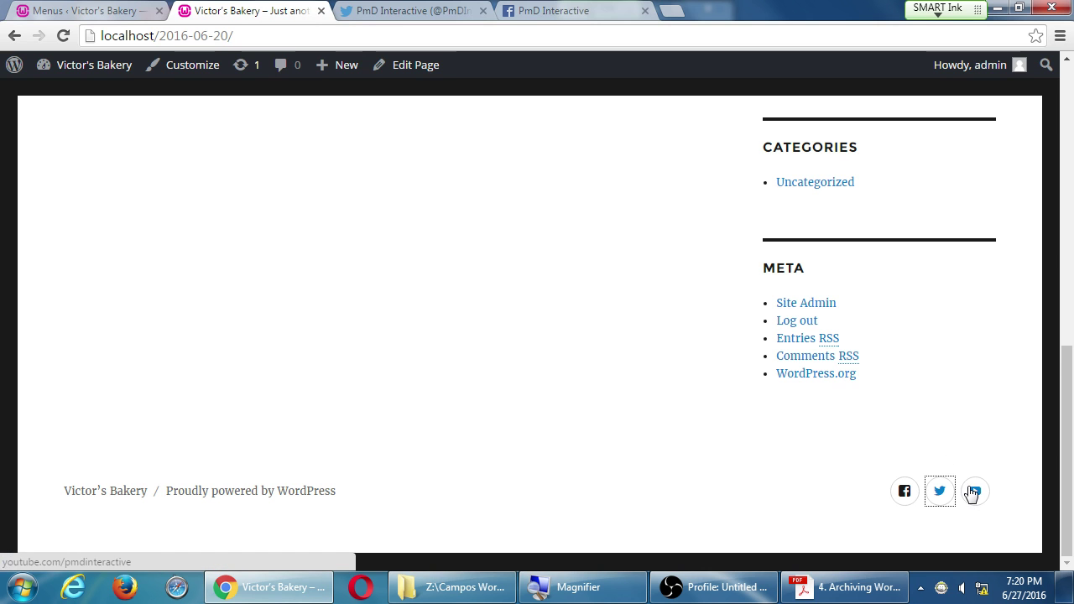
{"action": "left_click", "coordinate": [973, 491]}
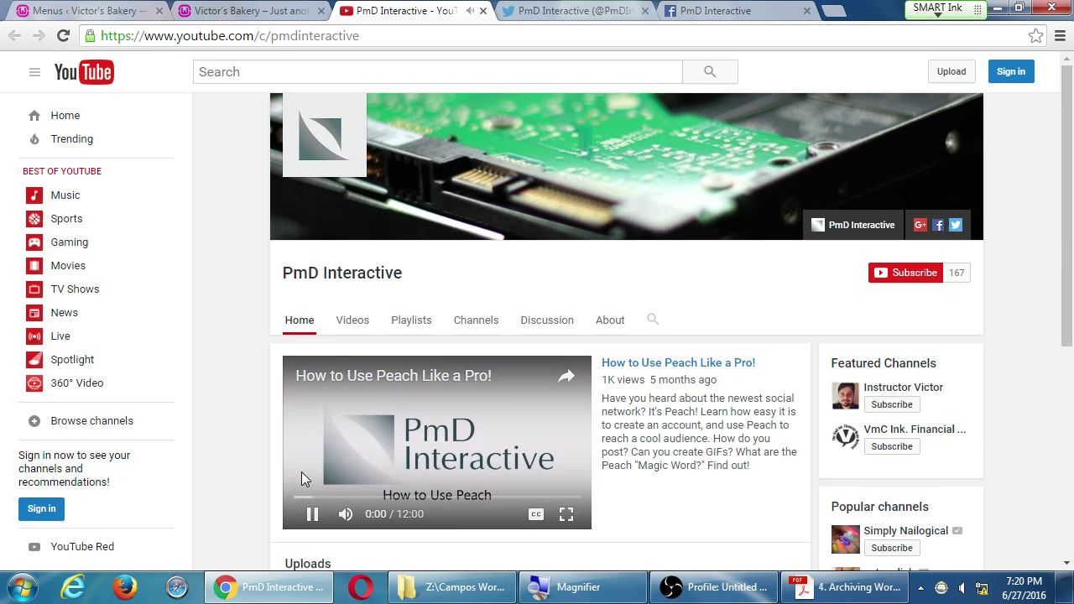
{"action": "left_click", "coordinate": [312, 515]}
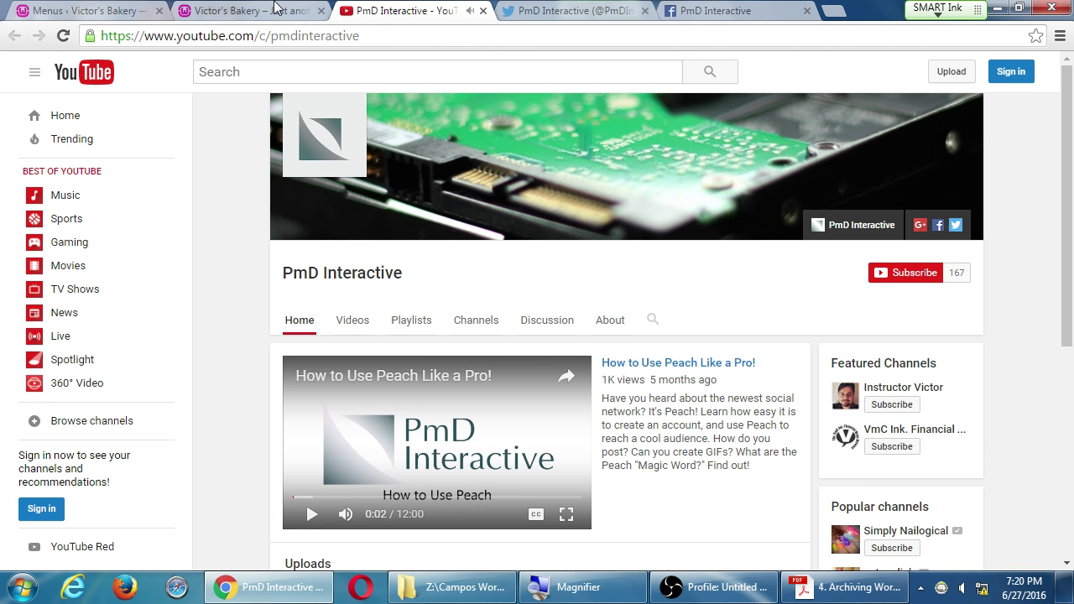
Step: Return to the WordPress Menus admin page and scroll to the top
{"action": "left_click", "coordinate": [104, 7]}
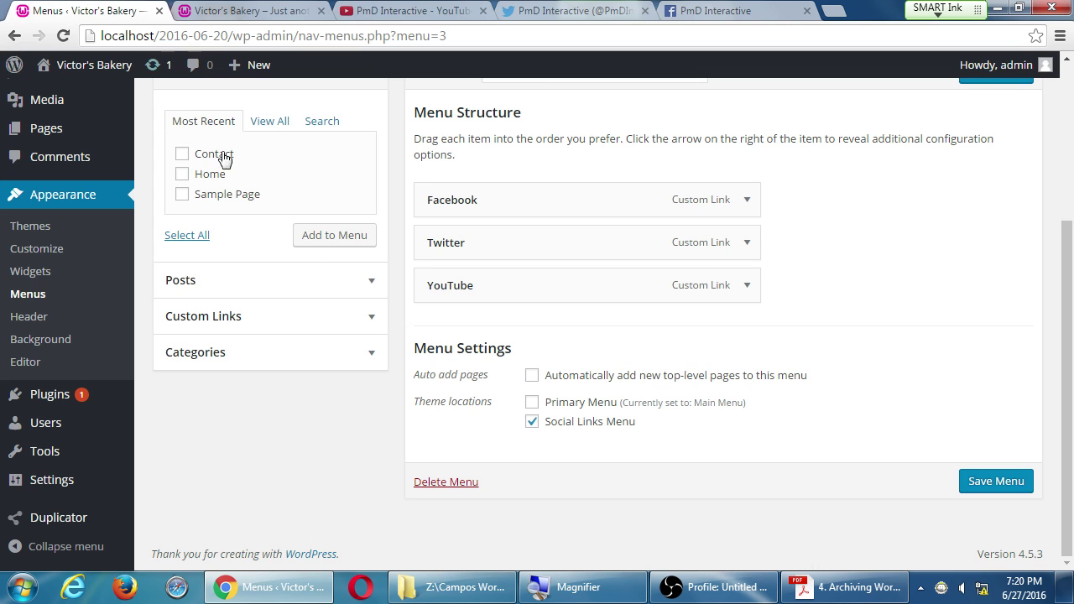
{"action": "scroll", "coordinate": [411, 351], "scroll_direction": "up", "scroll_amount": 3}
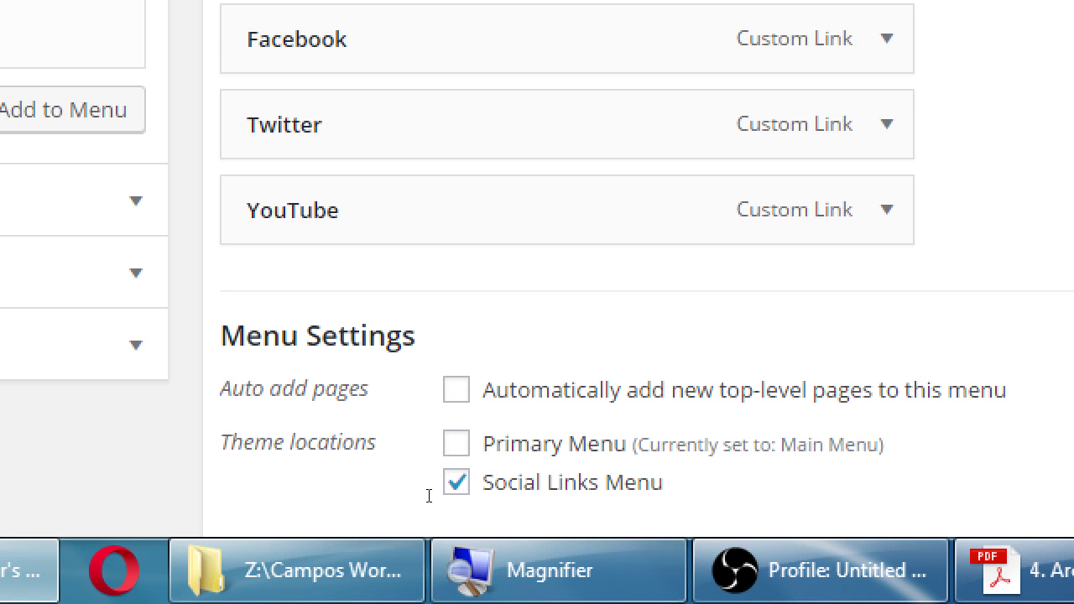
{"action": "left_click_drag", "start_coordinate": [428, 496], "coordinate": [480, 499]}
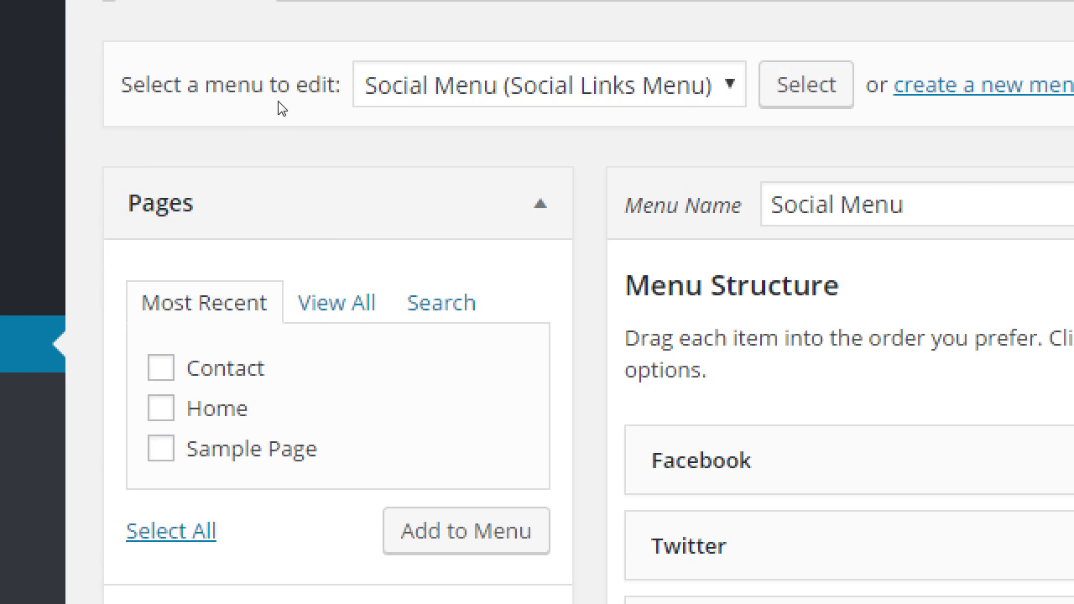
{"action": "mouse_move", "coordinate": [301, 141]}
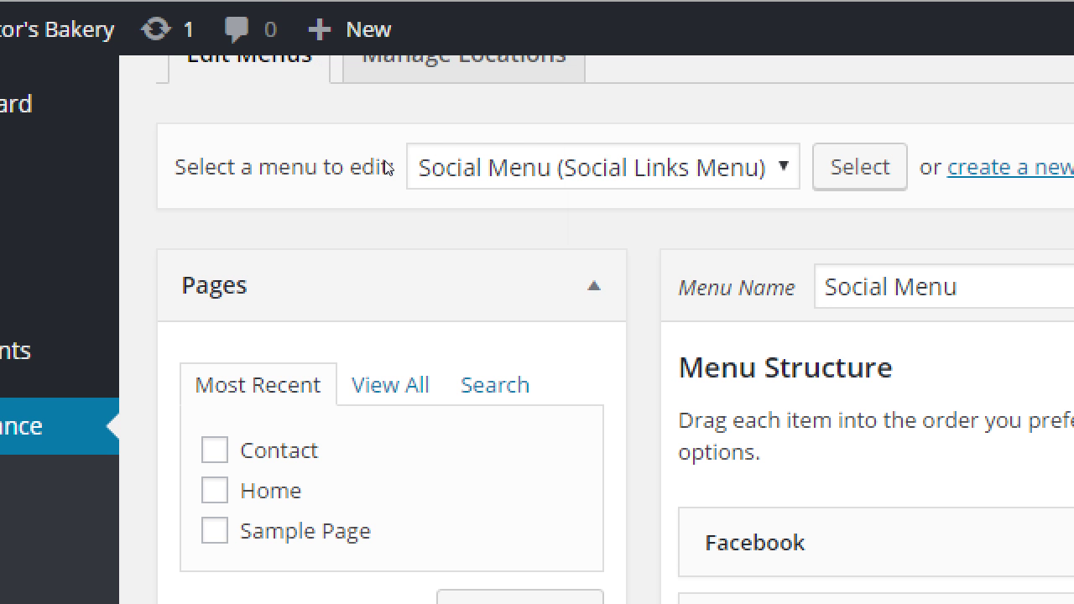
{"action": "scroll", "coordinate": [337, 176], "scroll_direction": "up", "scroll_amount": 3}
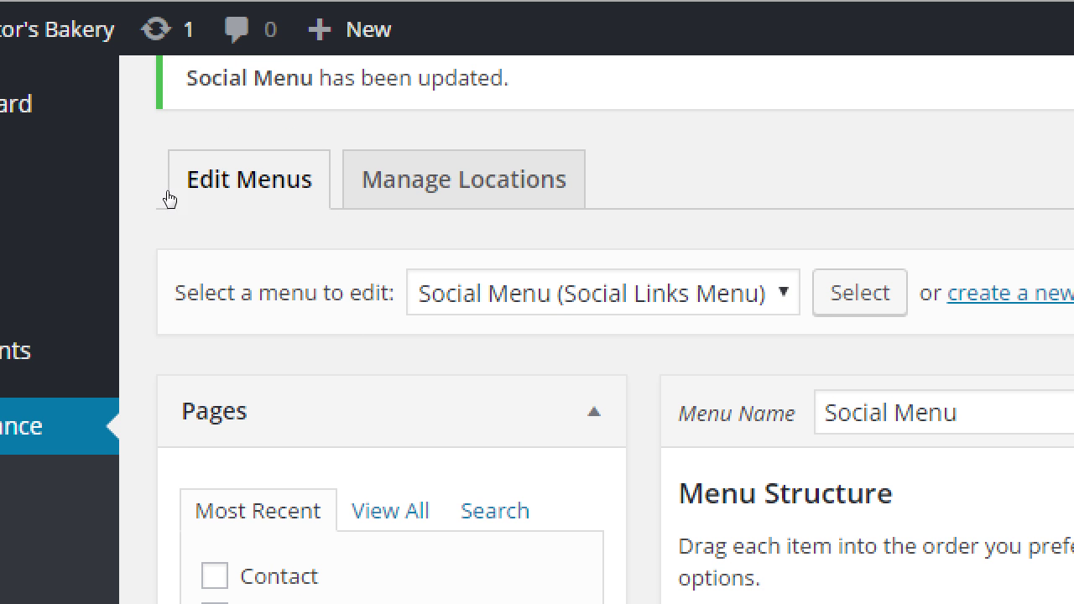
{"action": "left_click_drag", "start_coordinate": [160, 201], "coordinate": [216, 199]}
Step: Choose Main Menu in the 'Select a menu to edit' dropdown and load it
{"action": "key", "text": "Tab"}
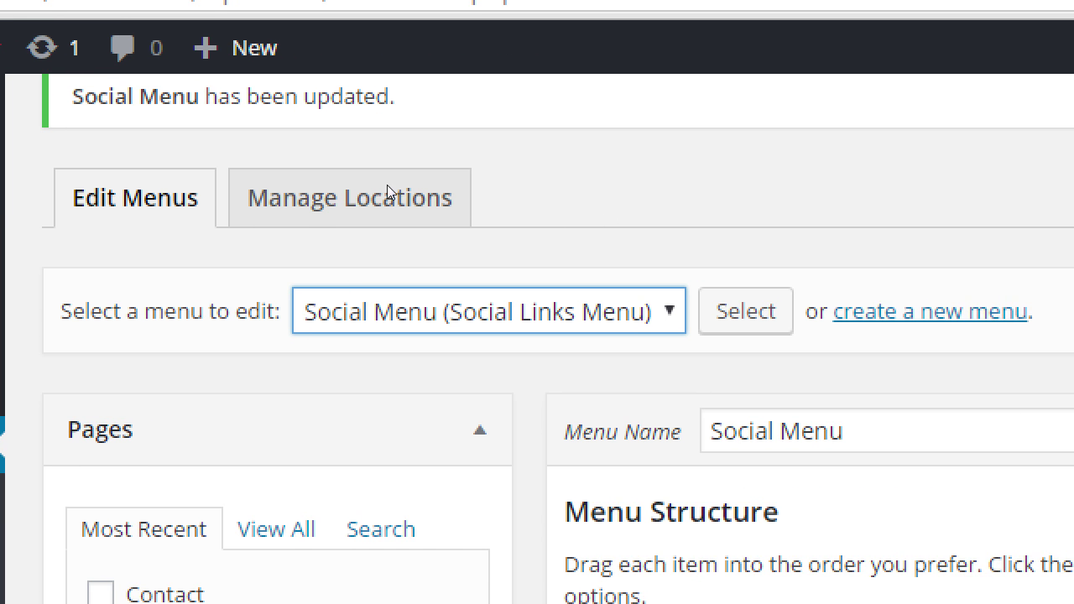
{"action": "key", "text": "alt+Down"}
{"action": "key", "text": "Up"}
{"action": "key", "text": "Return"}
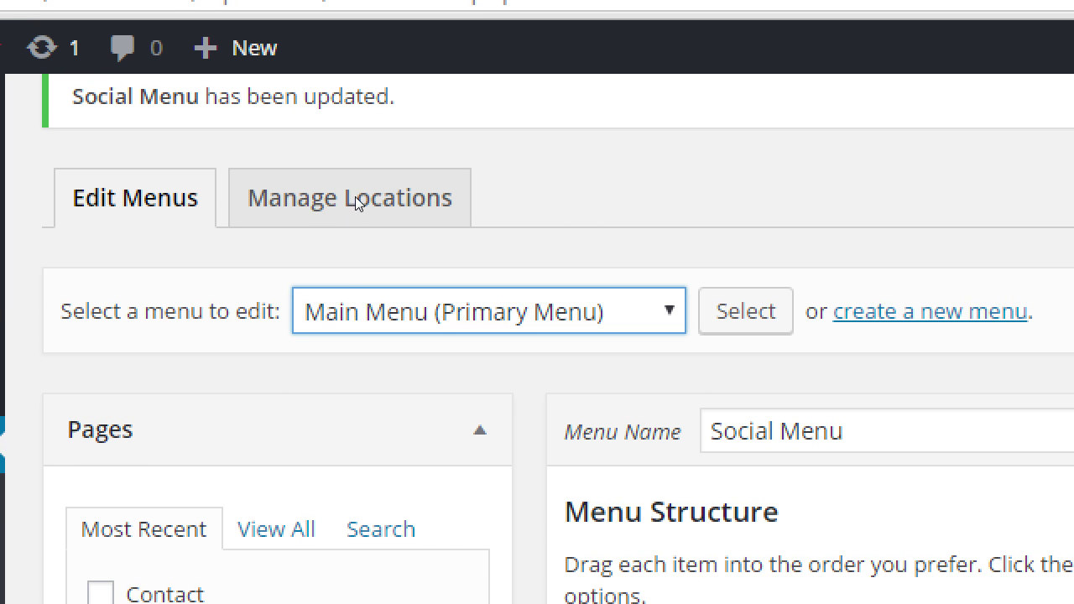
{"action": "key", "text": "alt+Down"}
{"action": "key", "text": "Down"}
{"action": "key", "text": "Return"}
{"action": "key", "text": "alt+Down"}
{"action": "key", "text": "Up"}
{"action": "key", "text": "Return"}
{"action": "key", "text": "alt+Down"}
{"action": "key", "text": "Return"}
{"action": "key", "text": "Tab"}
{"action": "key", "text": "Return"}
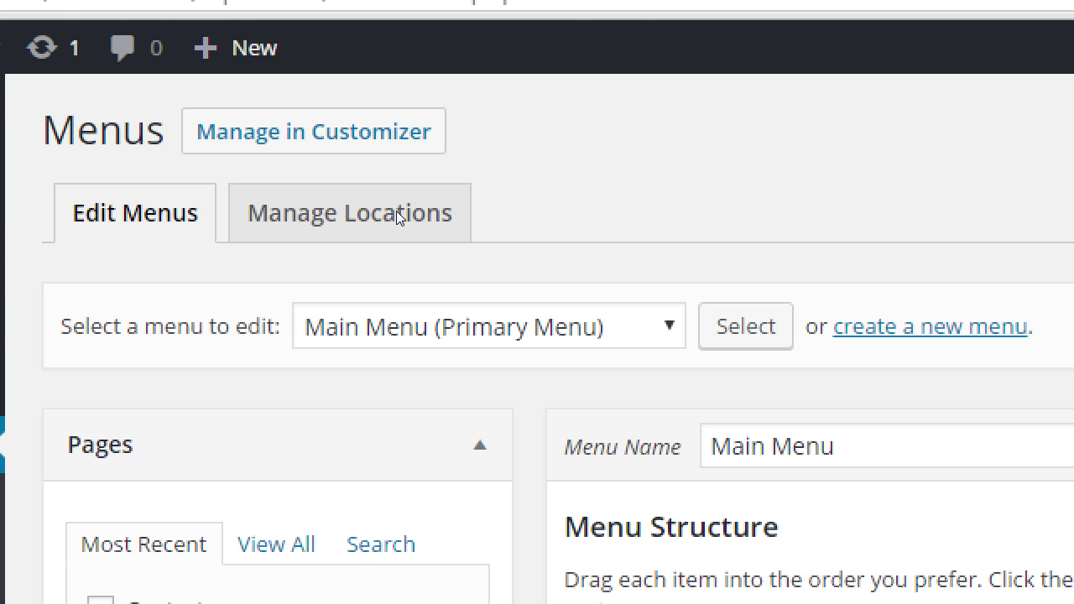
Step: Reselect Main Menu (Primary Menu) in the dropdown and load it again with Select
{"action": "key", "text": "alt+Down"}
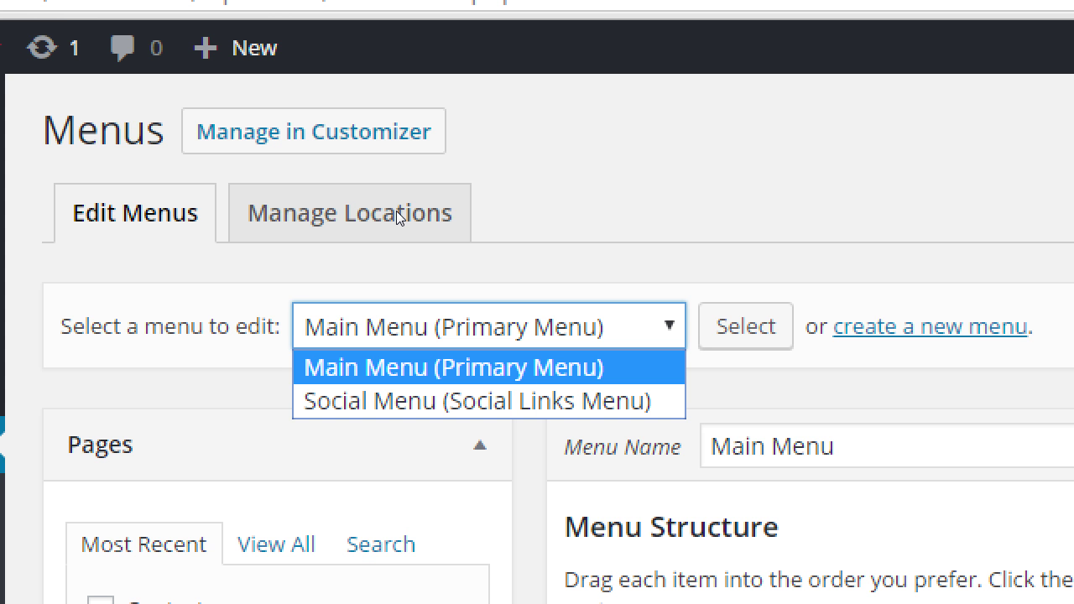
{"action": "key", "text": "Down"}
{"action": "key", "text": "Return"}
{"action": "key", "text": "alt+Down"}
{"action": "key", "text": "Up"}
{"action": "key", "text": "Return"}
{"action": "key", "text": "Tab"}
{"action": "key", "text": "Return"}
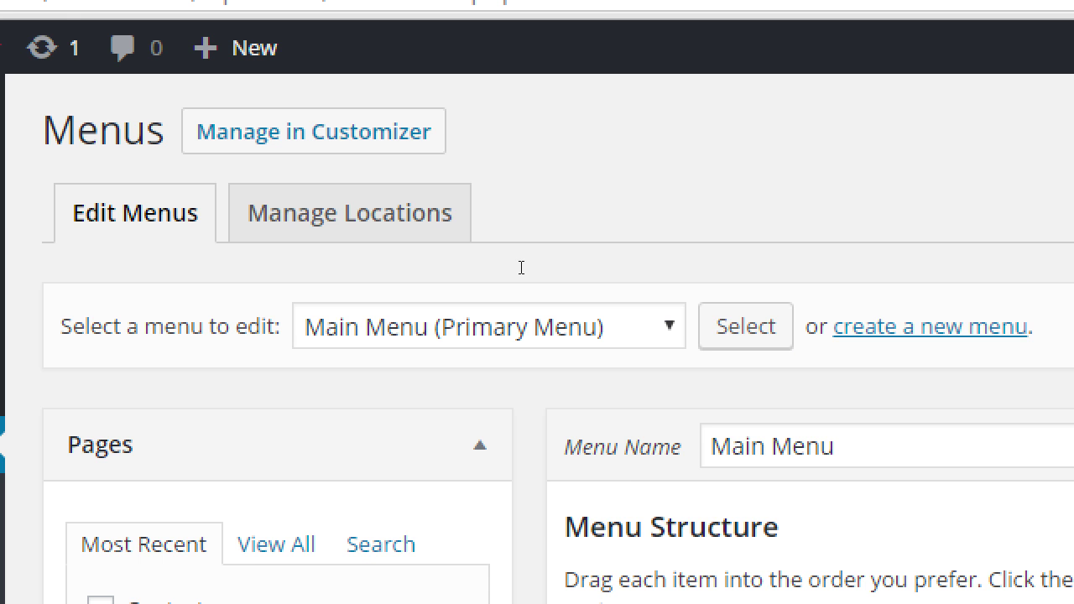
{"action": "scroll", "coordinate": [705, 317], "scroll_direction": "down", "scroll_amount": 2}
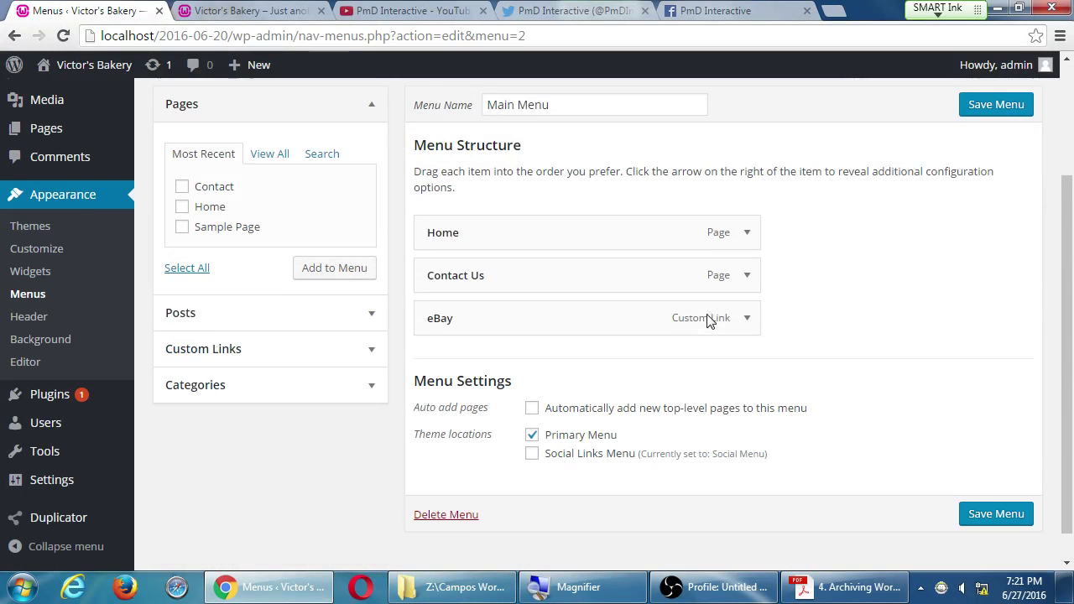
{"action": "scroll", "coordinate": [717, 313], "scroll_direction": "down", "scroll_amount": 1}
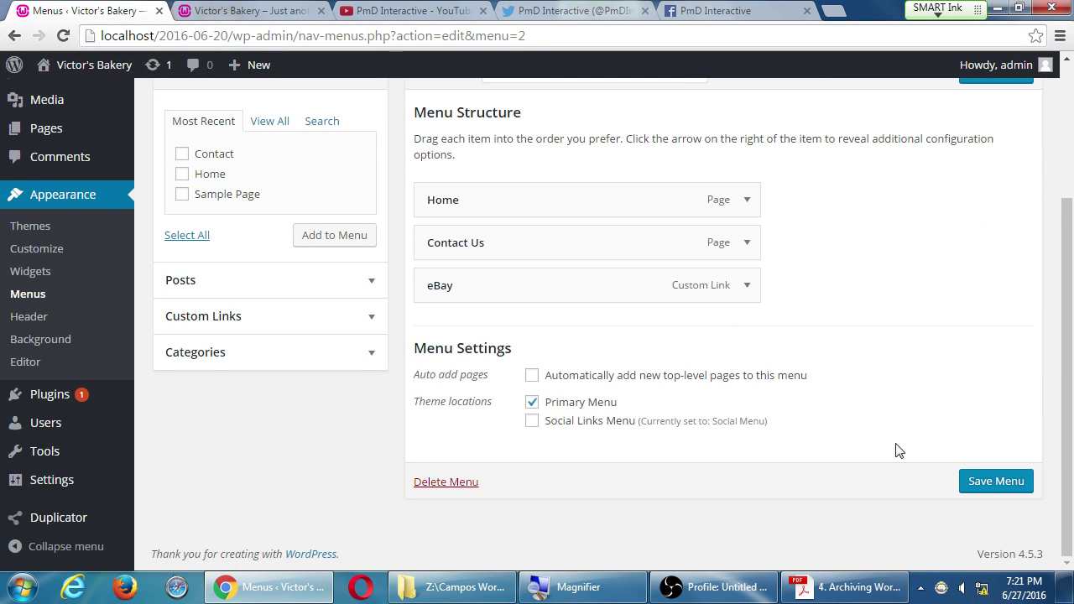
{"action": "scroll", "coordinate": [900, 451], "scroll_direction": "up", "scroll_amount": 1}
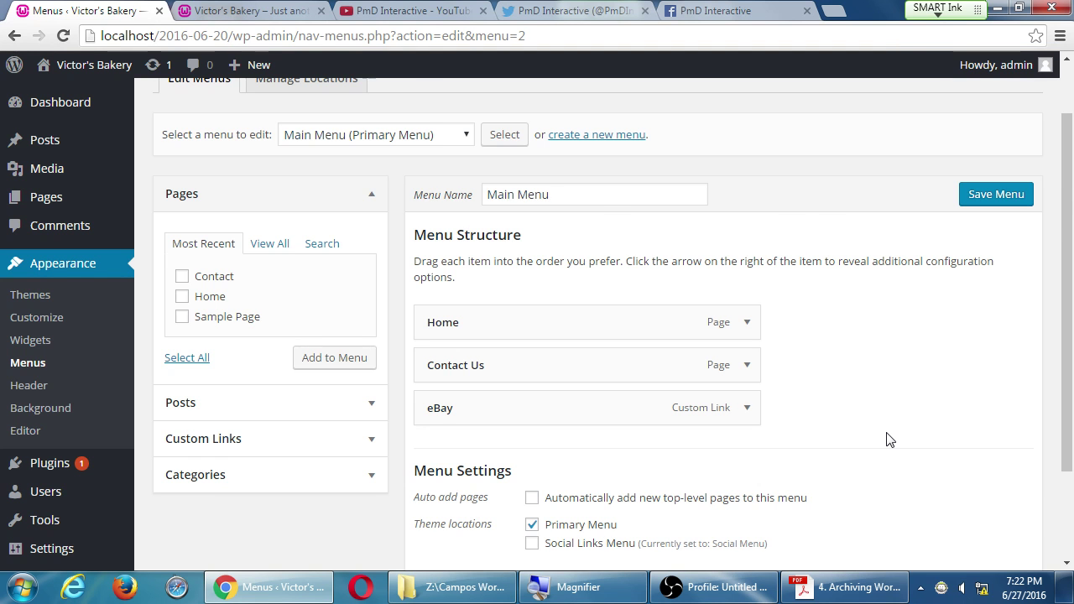
{"action": "key", "text": "ctrl+Tab"}
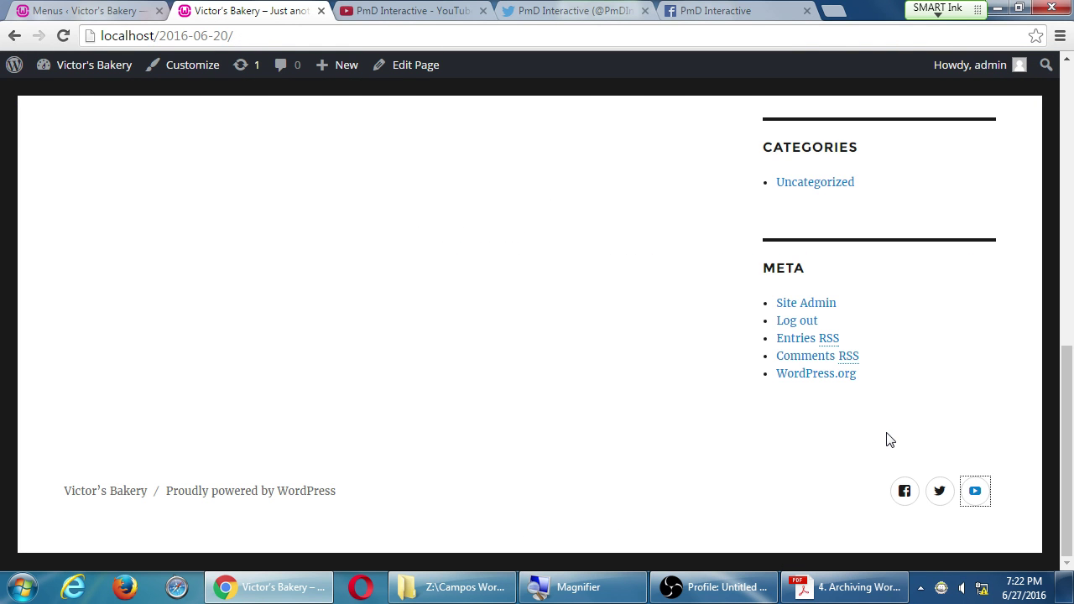
{"action": "scroll", "coordinate": [889, 440], "scroll_direction": "up", "scroll_amount": 15}
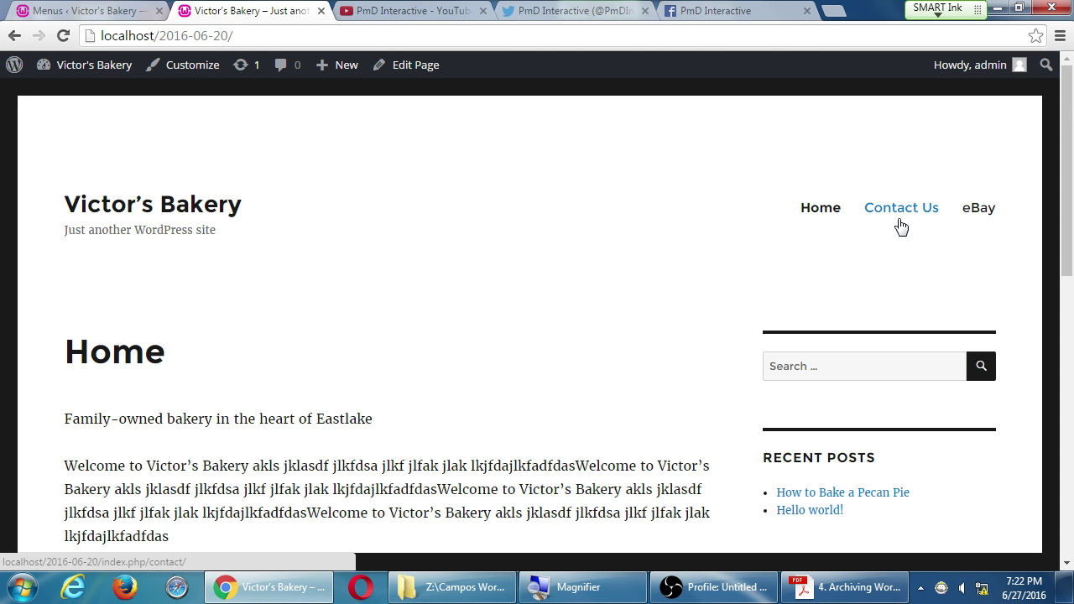
{"action": "left_click", "coordinate": [96, 10]}
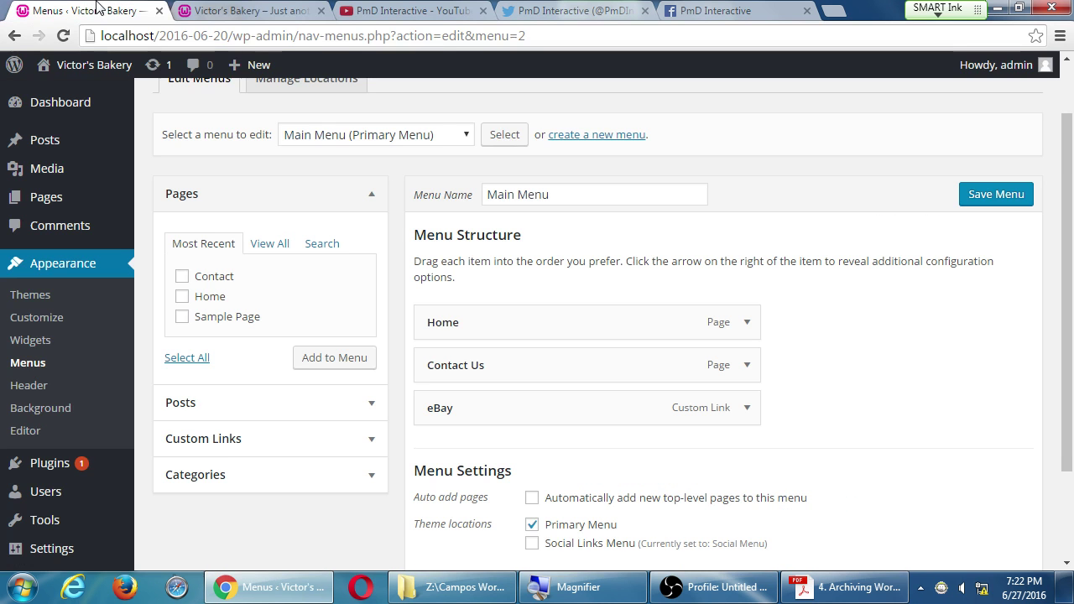
{"action": "scroll", "coordinate": [554, 456], "scroll_direction": "down", "scroll_amount": 3}
{"action": "key", "text": "super+plus"}
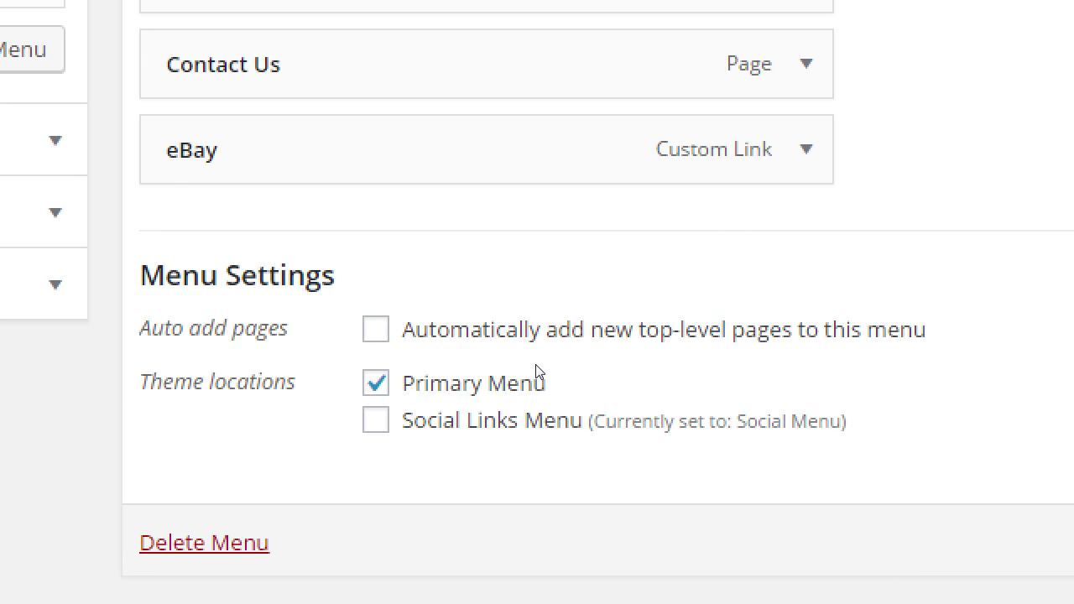
{"action": "key", "text": "shift+Tab"}
{"action": "key", "text": "space"}
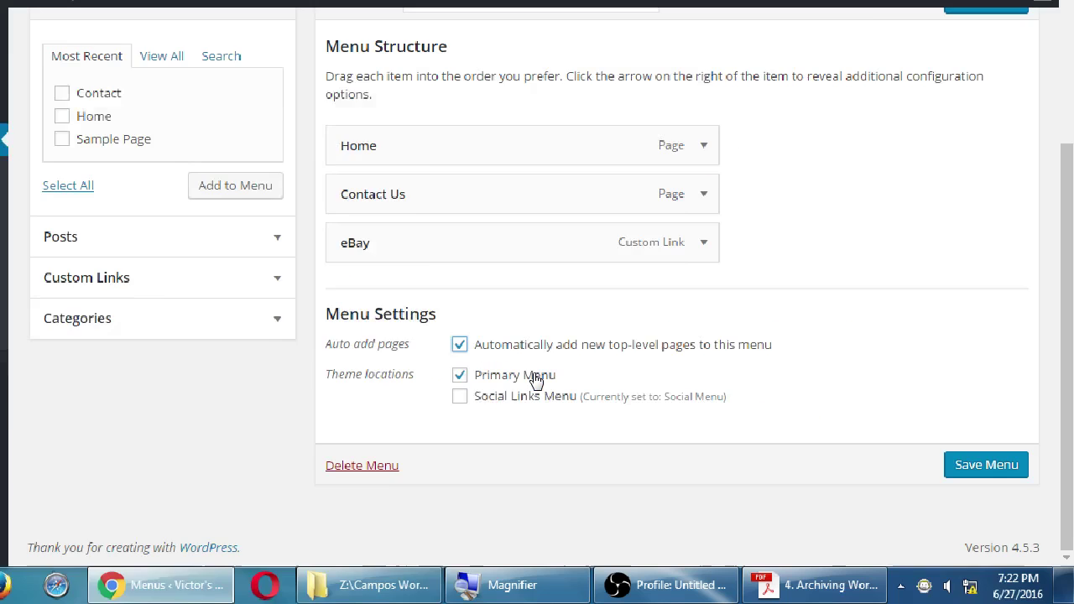
{"action": "left_click", "coordinate": [376, 329]}
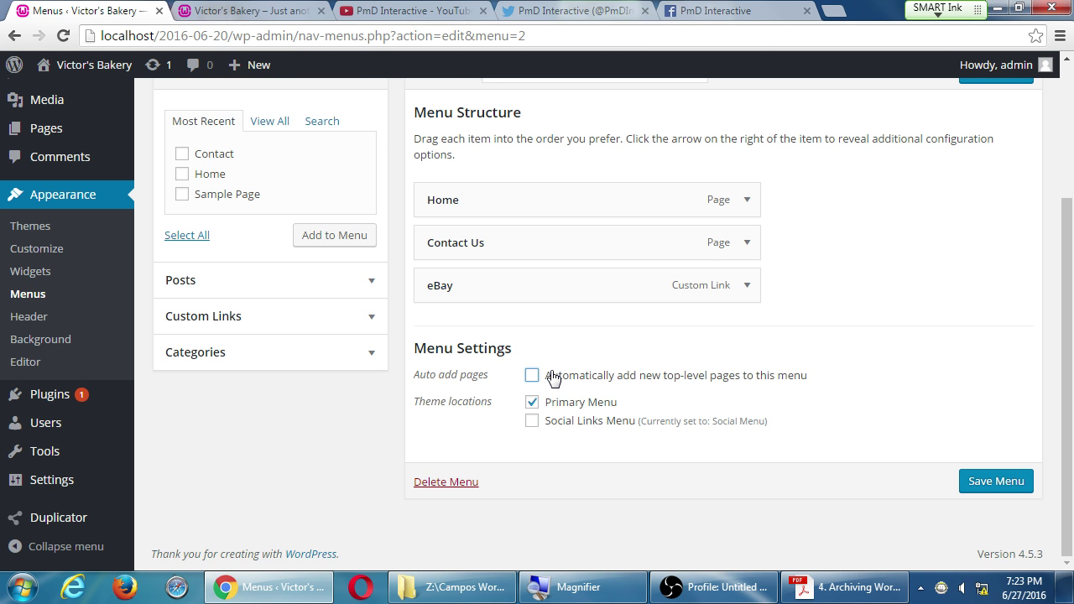
Step: View the PmD Interactive Facebook page, dismissing the login overlay with Not Now
{"action": "left_click", "coordinate": [694, 10]}
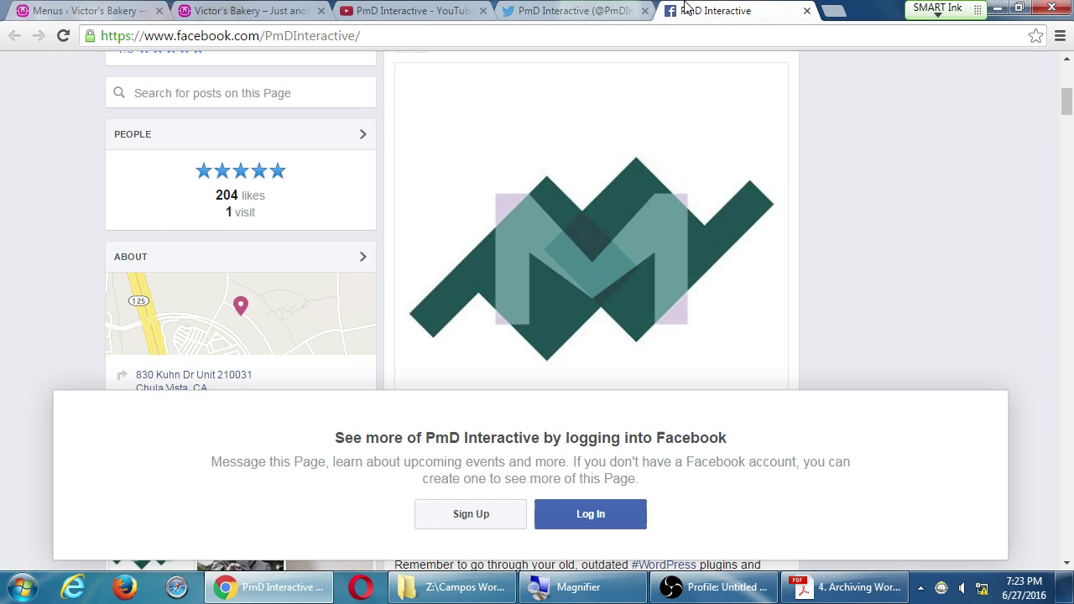
{"action": "scroll", "coordinate": [806, 355], "scroll_direction": "up", "scroll_amount": 2}
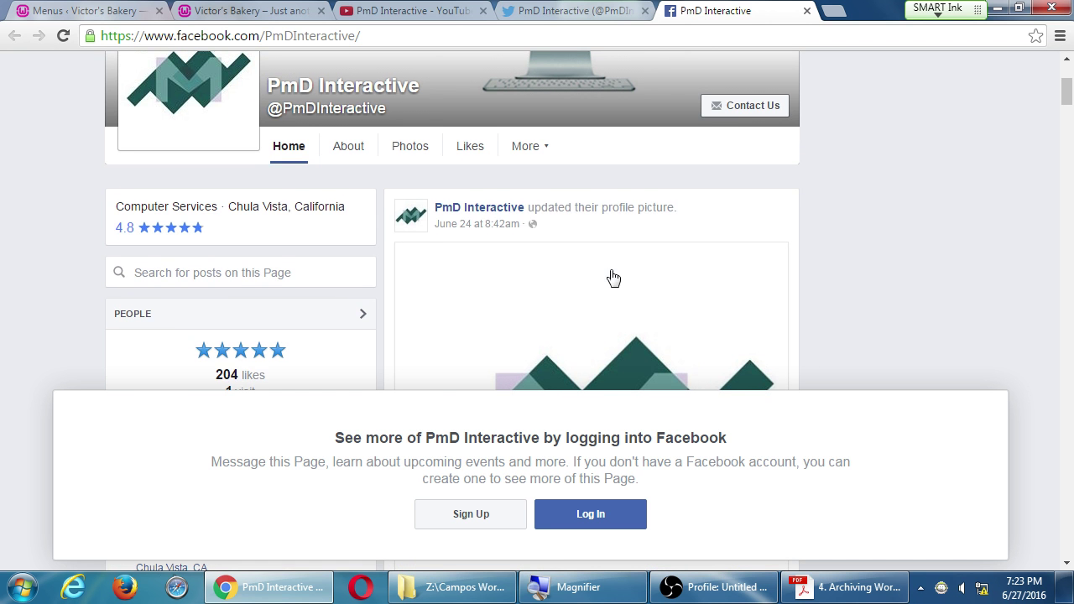
{"action": "scroll", "coordinate": [606, 269], "scroll_direction": "up", "scroll_amount": 1}
{"action": "scroll", "coordinate": [605, 252], "scroll_direction": "down", "scroll_amount": 8}
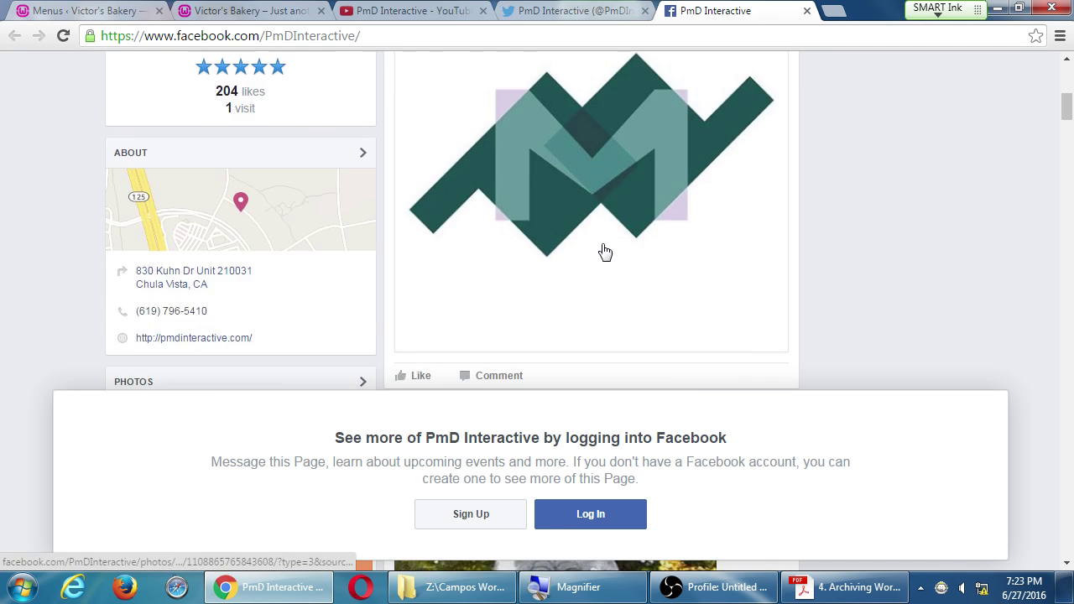
{"action": "scroll", "coordinate": [601, 250], "scroll_direction": "up", "scroll_amount": 8}
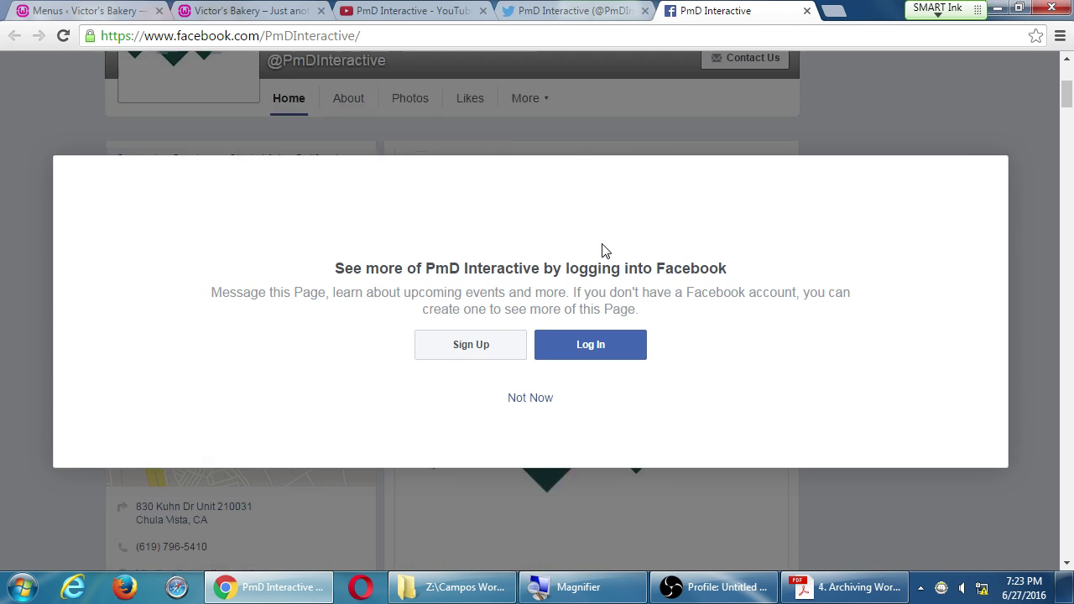
{"action": "left_click", "coordinate": [529, 400]}
{"action": "scroll", "coordinate": [781, 357], "scroll_direction": "up", "scroll_amount": 2}
{"action": "scroll", "coordinate": [793, 345], "scroll_direction": "down", "scroll_amount": 2}
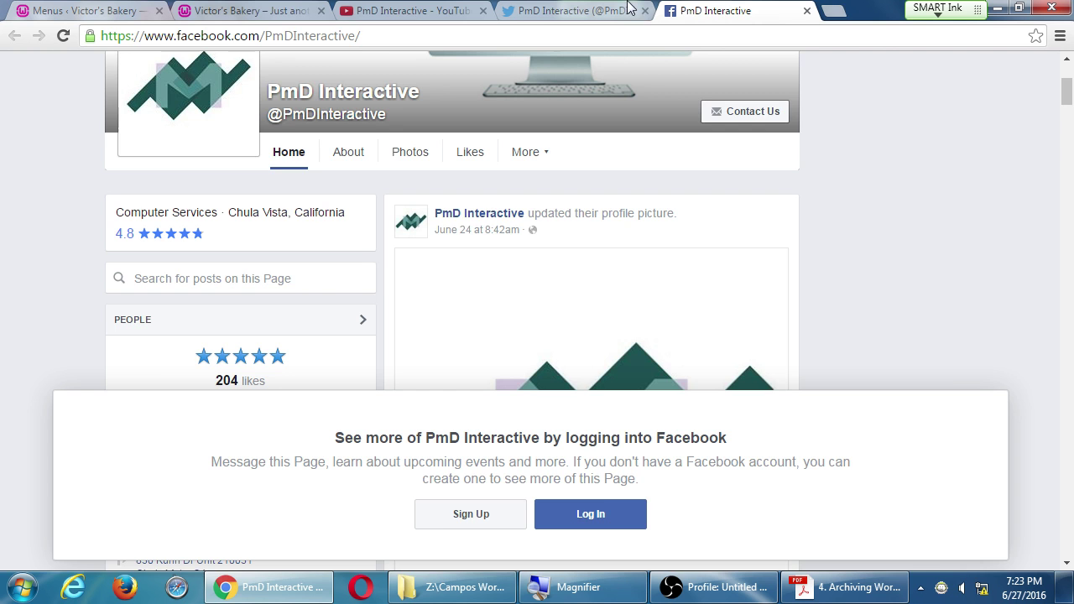
Step: Switch back to the Victor's Bakery front page tab
{"action": "left_click", "coordinate": [273, 10]}
{"action": "left_click", "coordinate": [101, 10]}
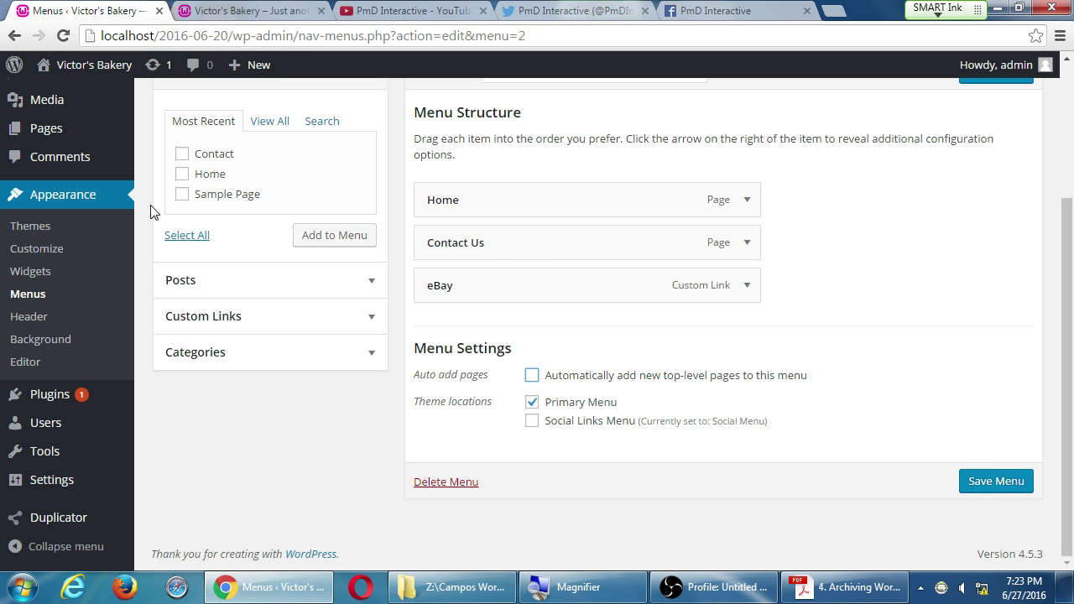
{"action": "left_click", "coordinate": [713, 10]}
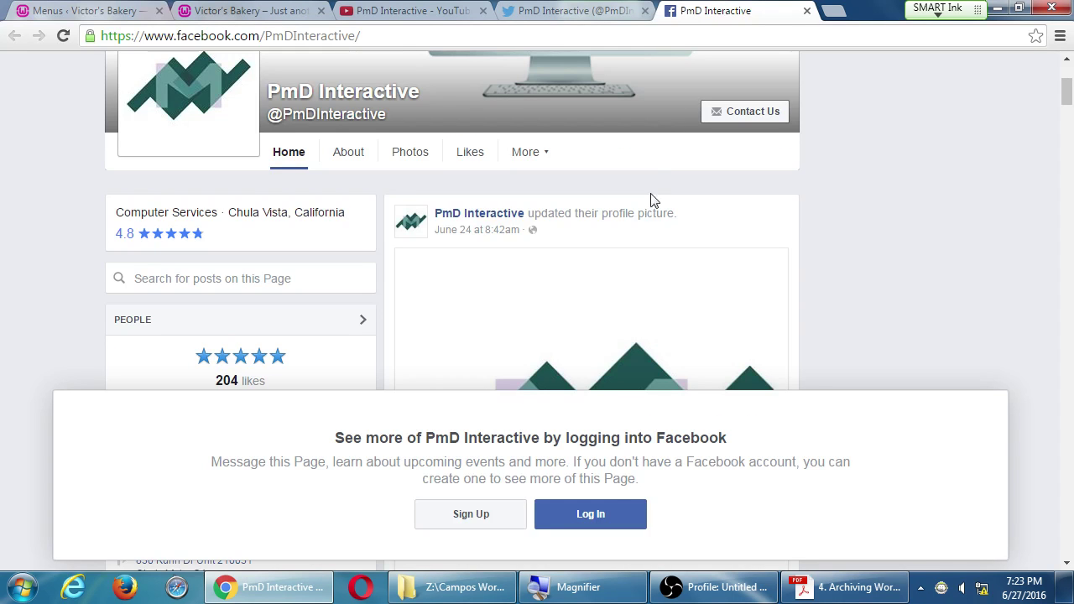
{"action": "left_click", "coordinate": [101, 10]}
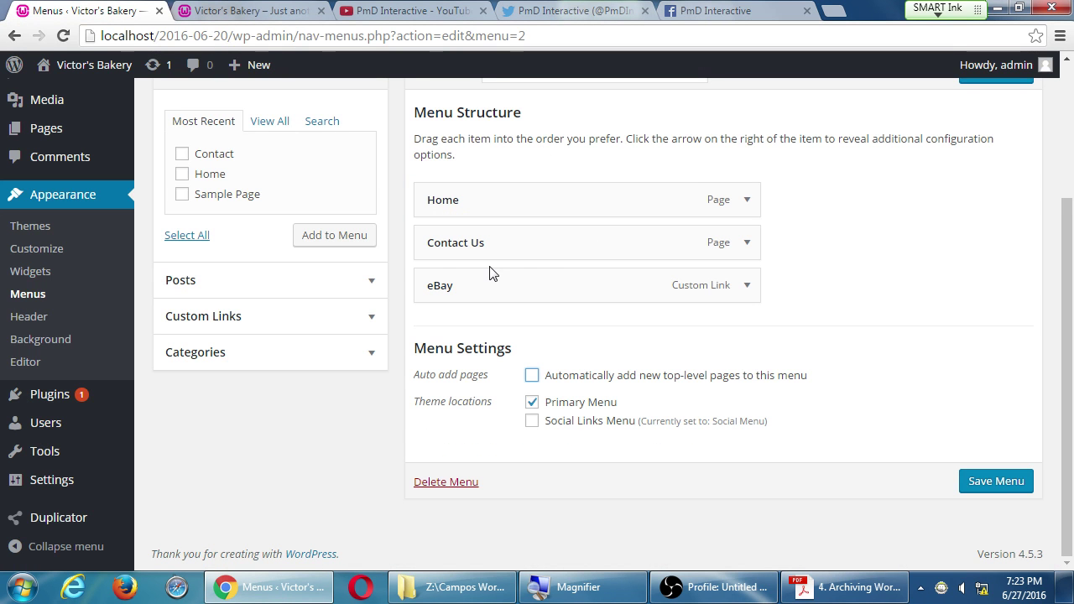
{"action": "left_click", "coordinate": [273, 10]}
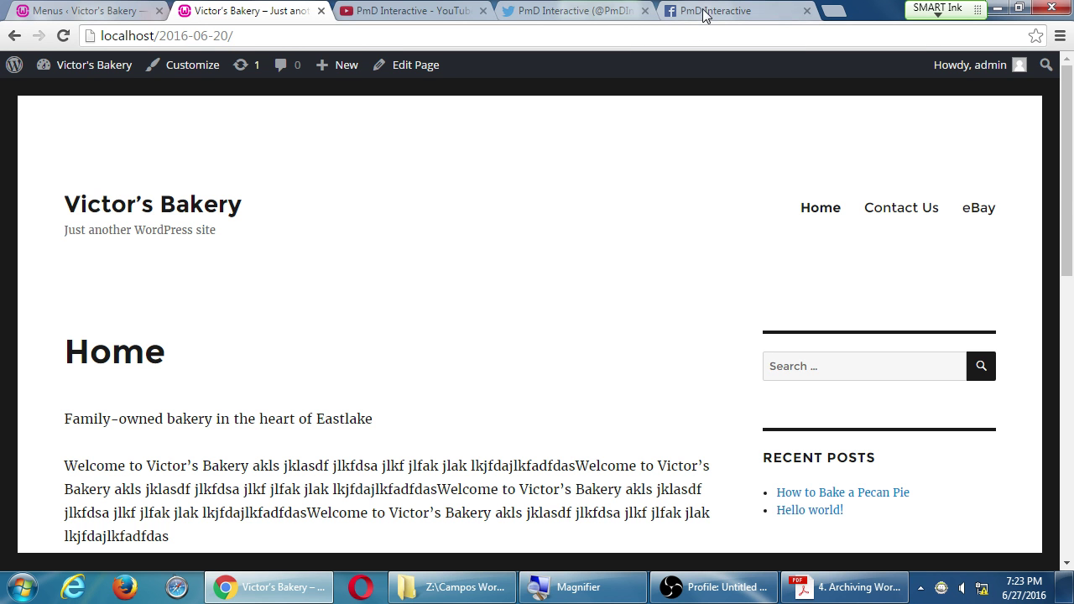
Step: Save Main Menu with auto-adding new top-level pages off, then reload the Victor's Bakery site
{"action": "left_click", "coordinate": [134, 10]}
{"action": "left_click", "coordinate": [580, 385]}
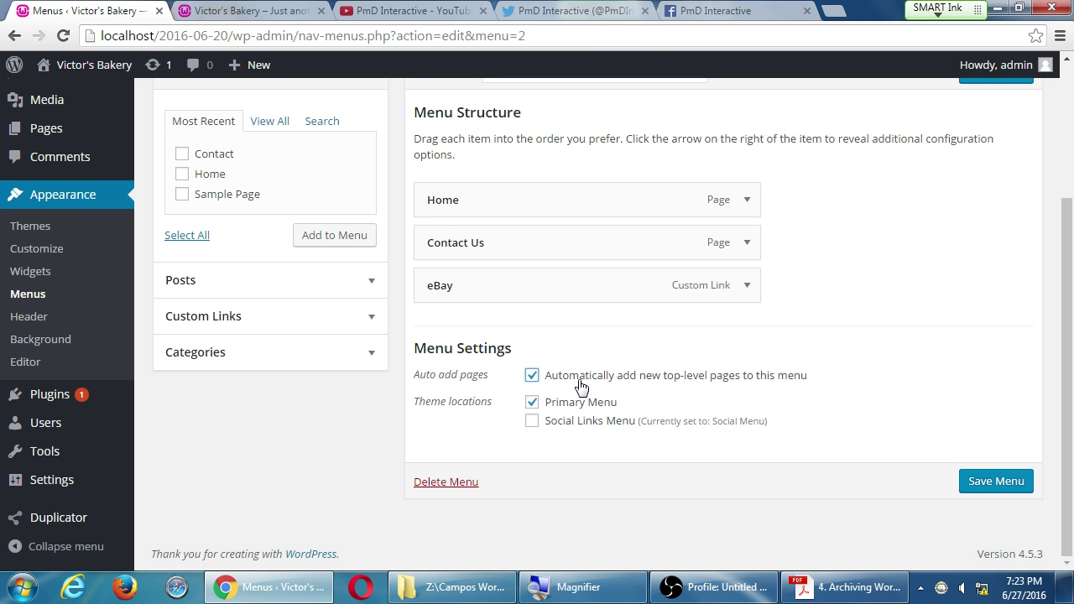
{"action": "left_click", "coordinate": [585, 385]}
{"action": "left_click", "coordinate": [982, 482]}
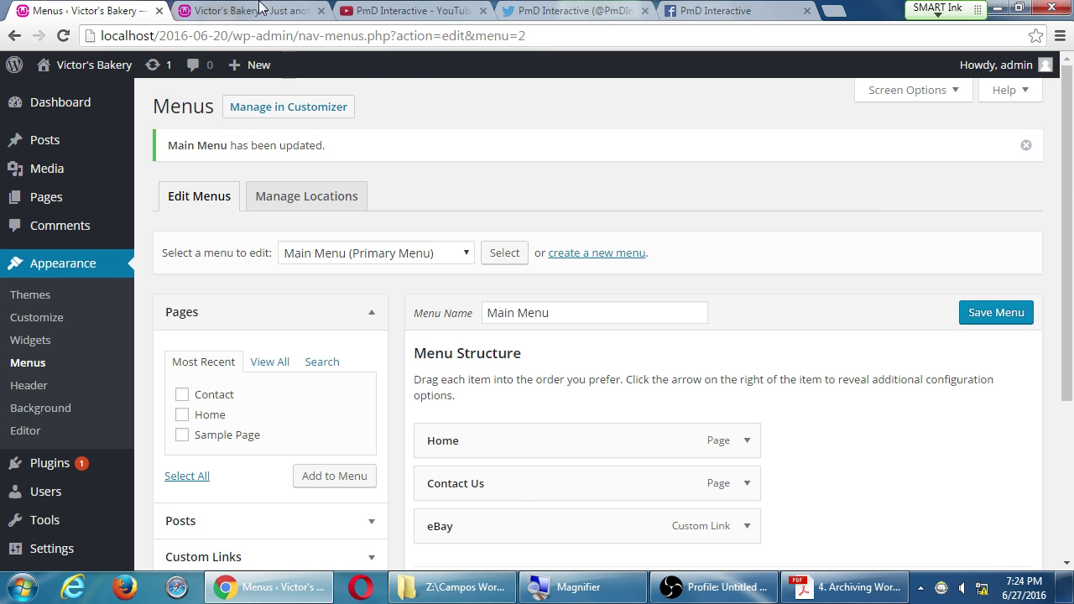
{"action": "left_click", "coordinate": [235, 11]}
{"action": "key", "text": "F5"}
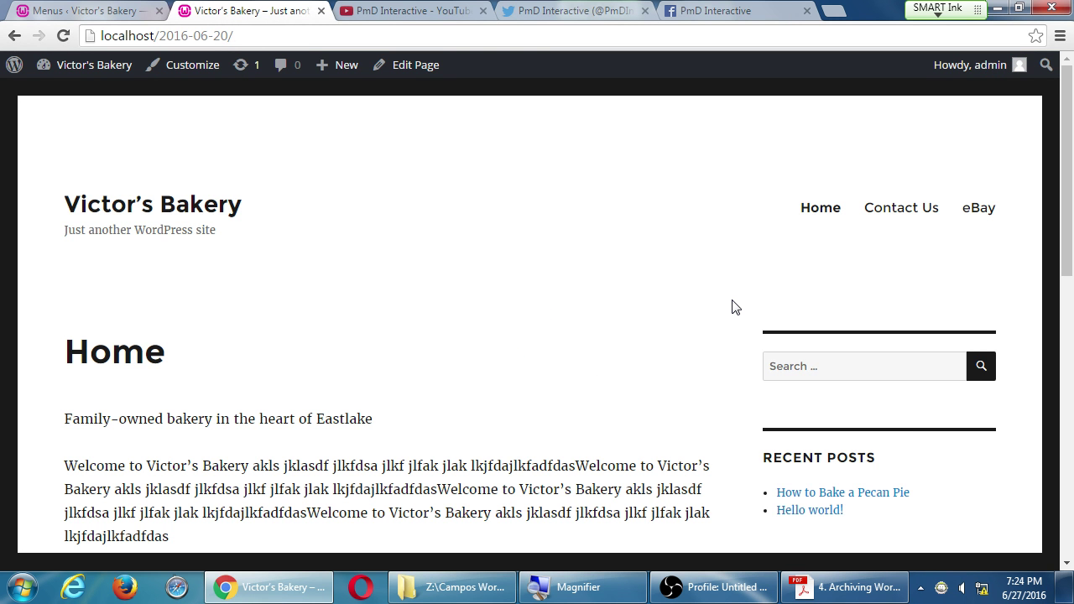
{"action": "scroll", "coordinate": [755, 319], "scroll_direction": "down", "scroll_amount": 8}
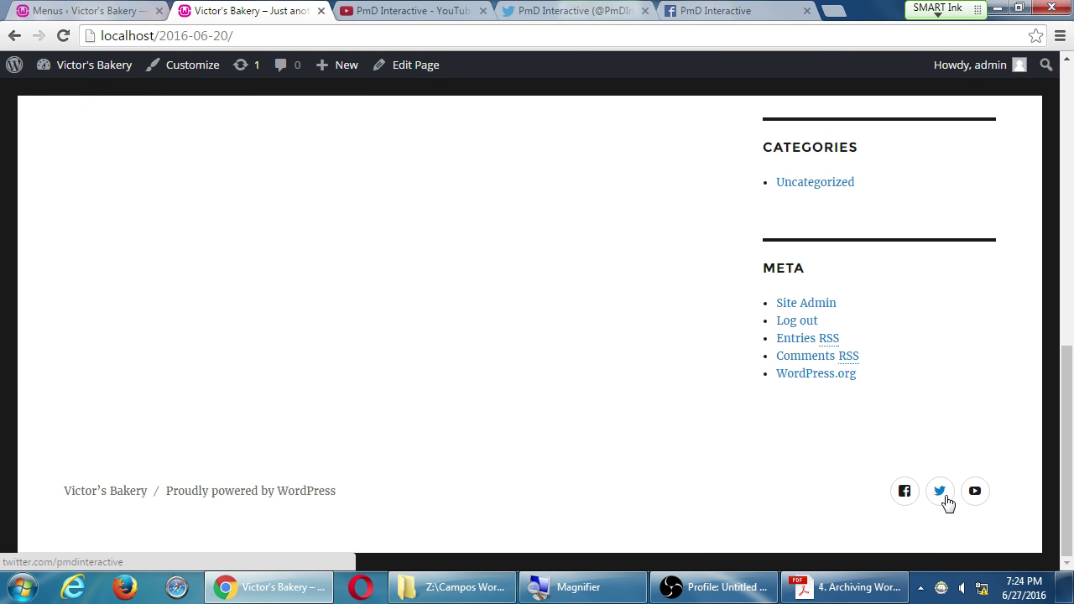
{"action": "scroll", "coordinate": [945, 544], "scroll_direction": "up", "scroll_amount": 10}
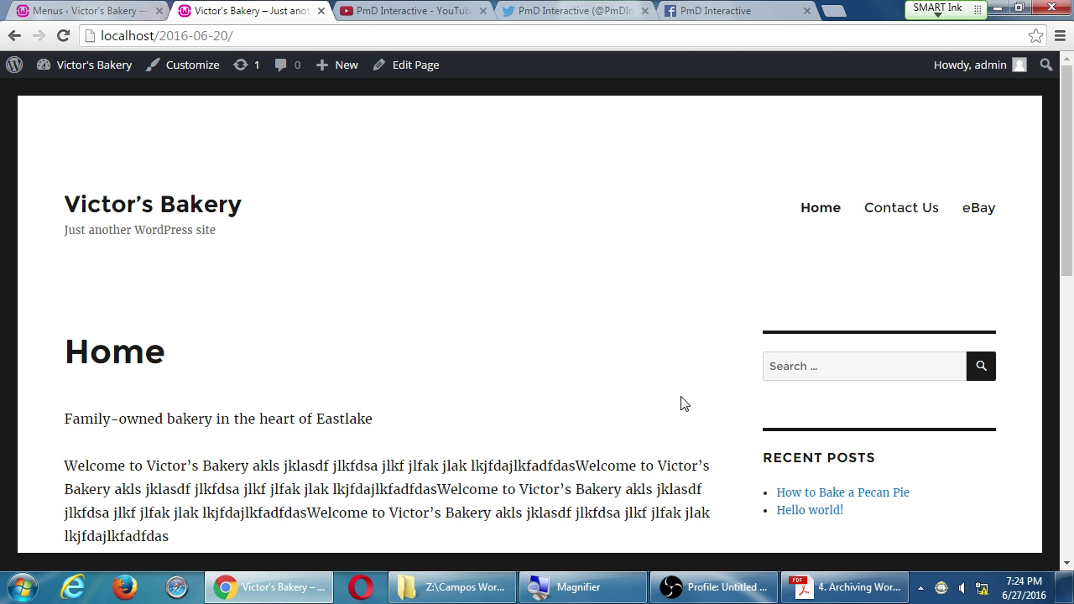
Step: Switch to the 'Menus ‹ Victor's Bakery' tab showing the updated Main Menu
{"action": "left_click", "coordinate": [72, 10]}
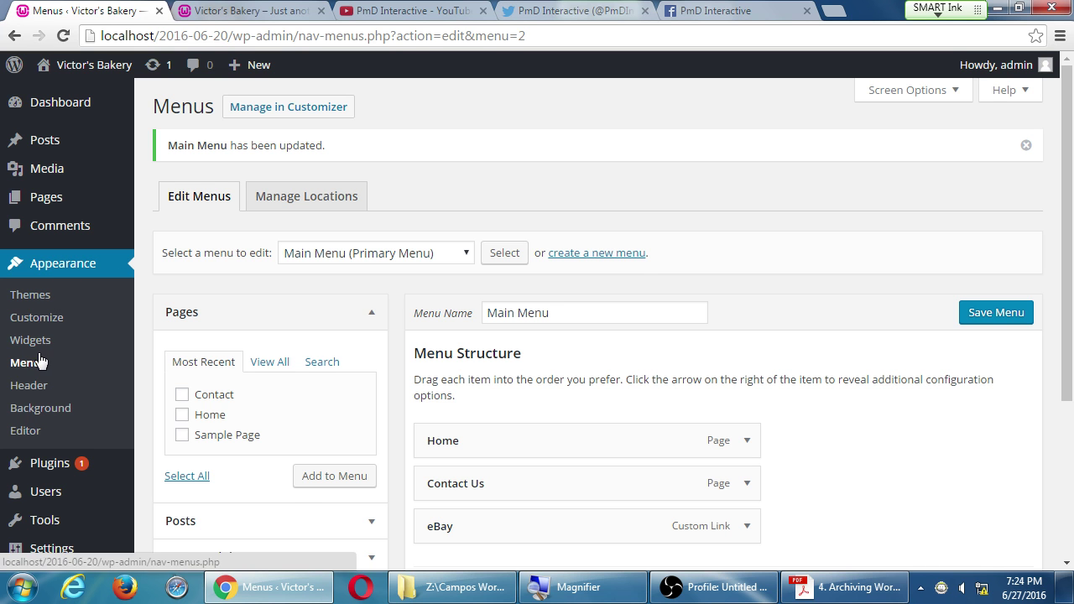